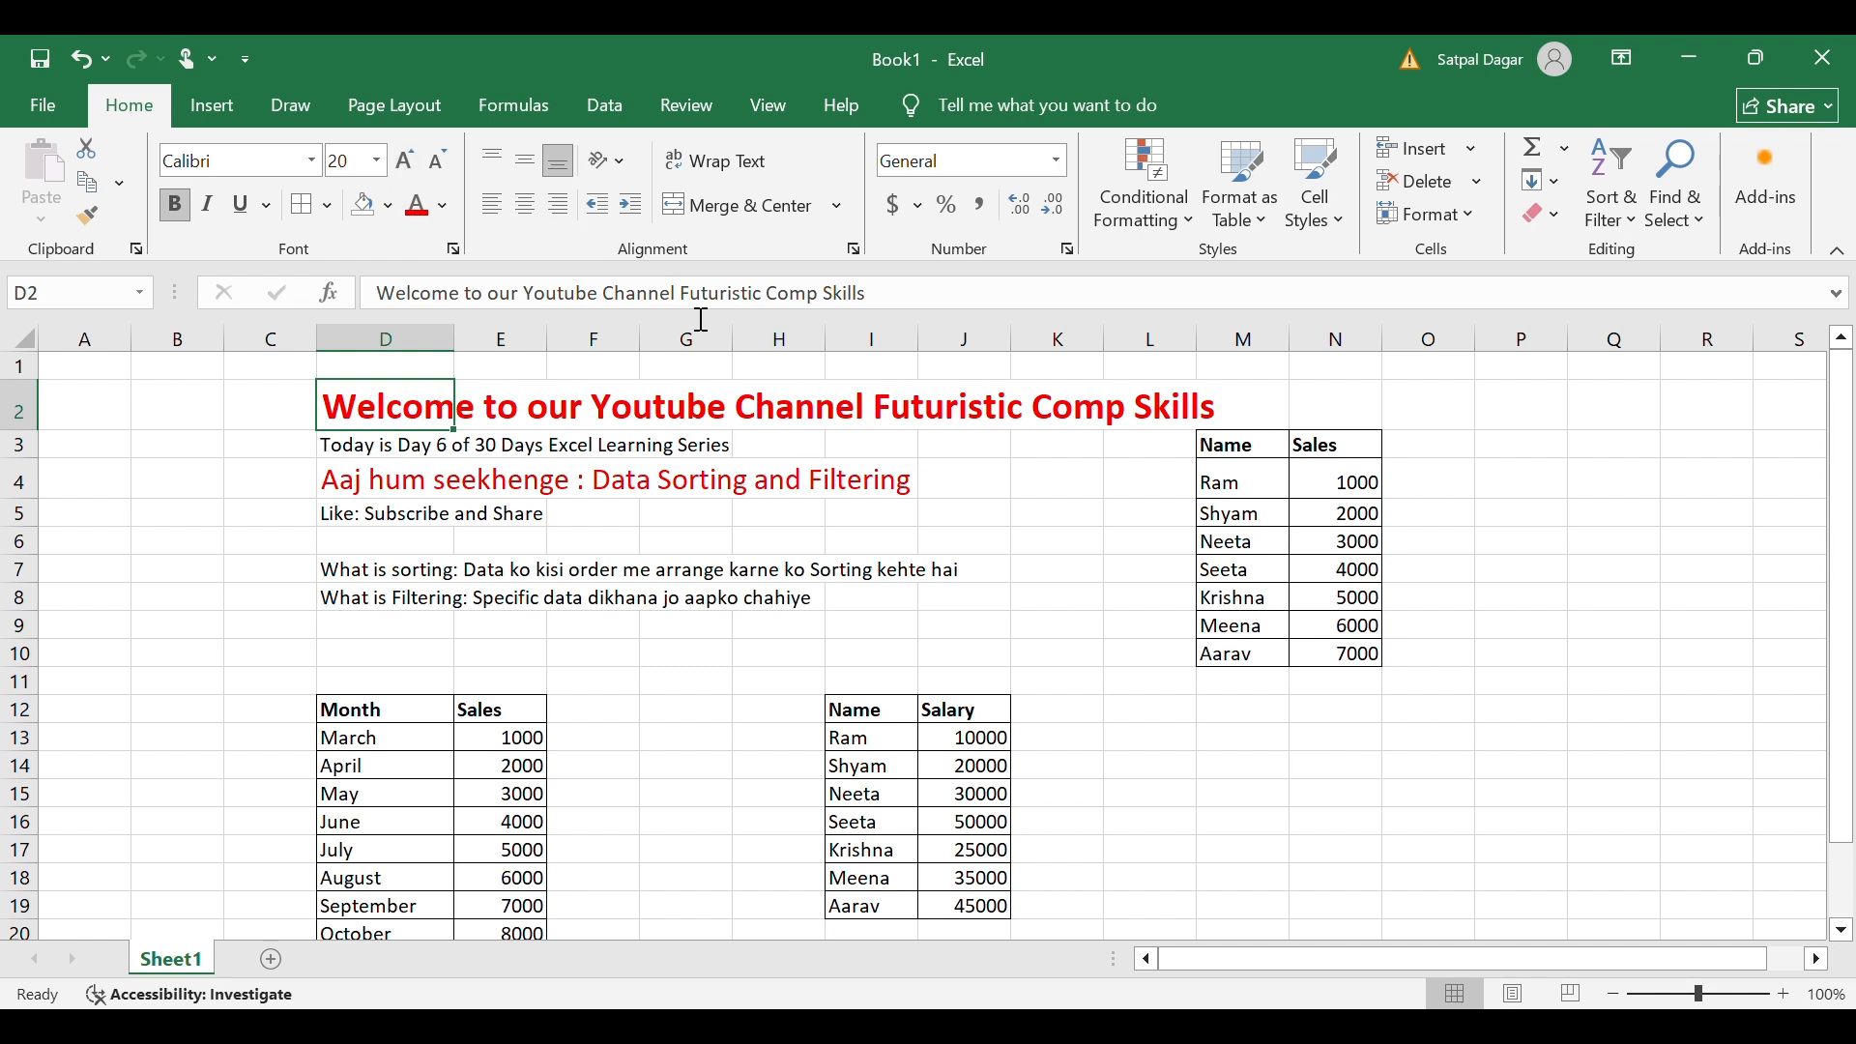
Make the day-6 note in D3 bold, red and size 16.
left_click(370, 452)
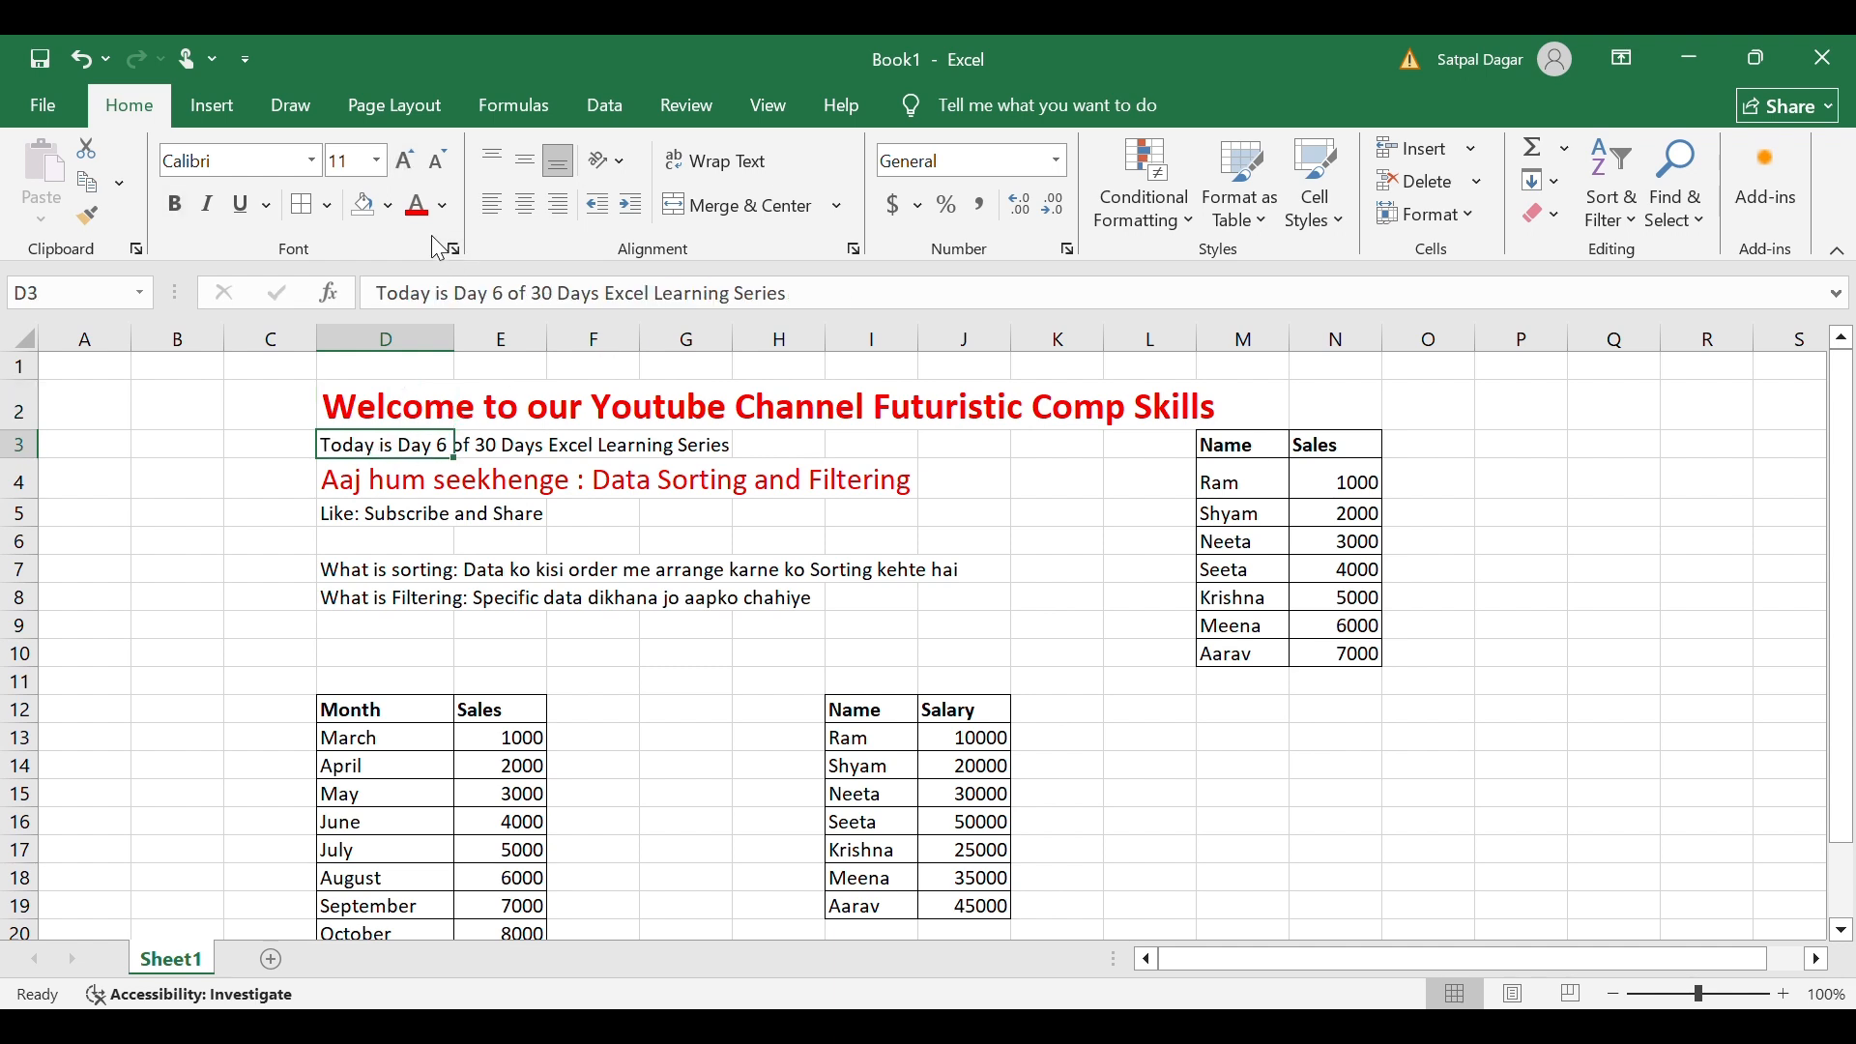
left_click(410, 170)
left_click(410, 170)
left_click(409, 170)
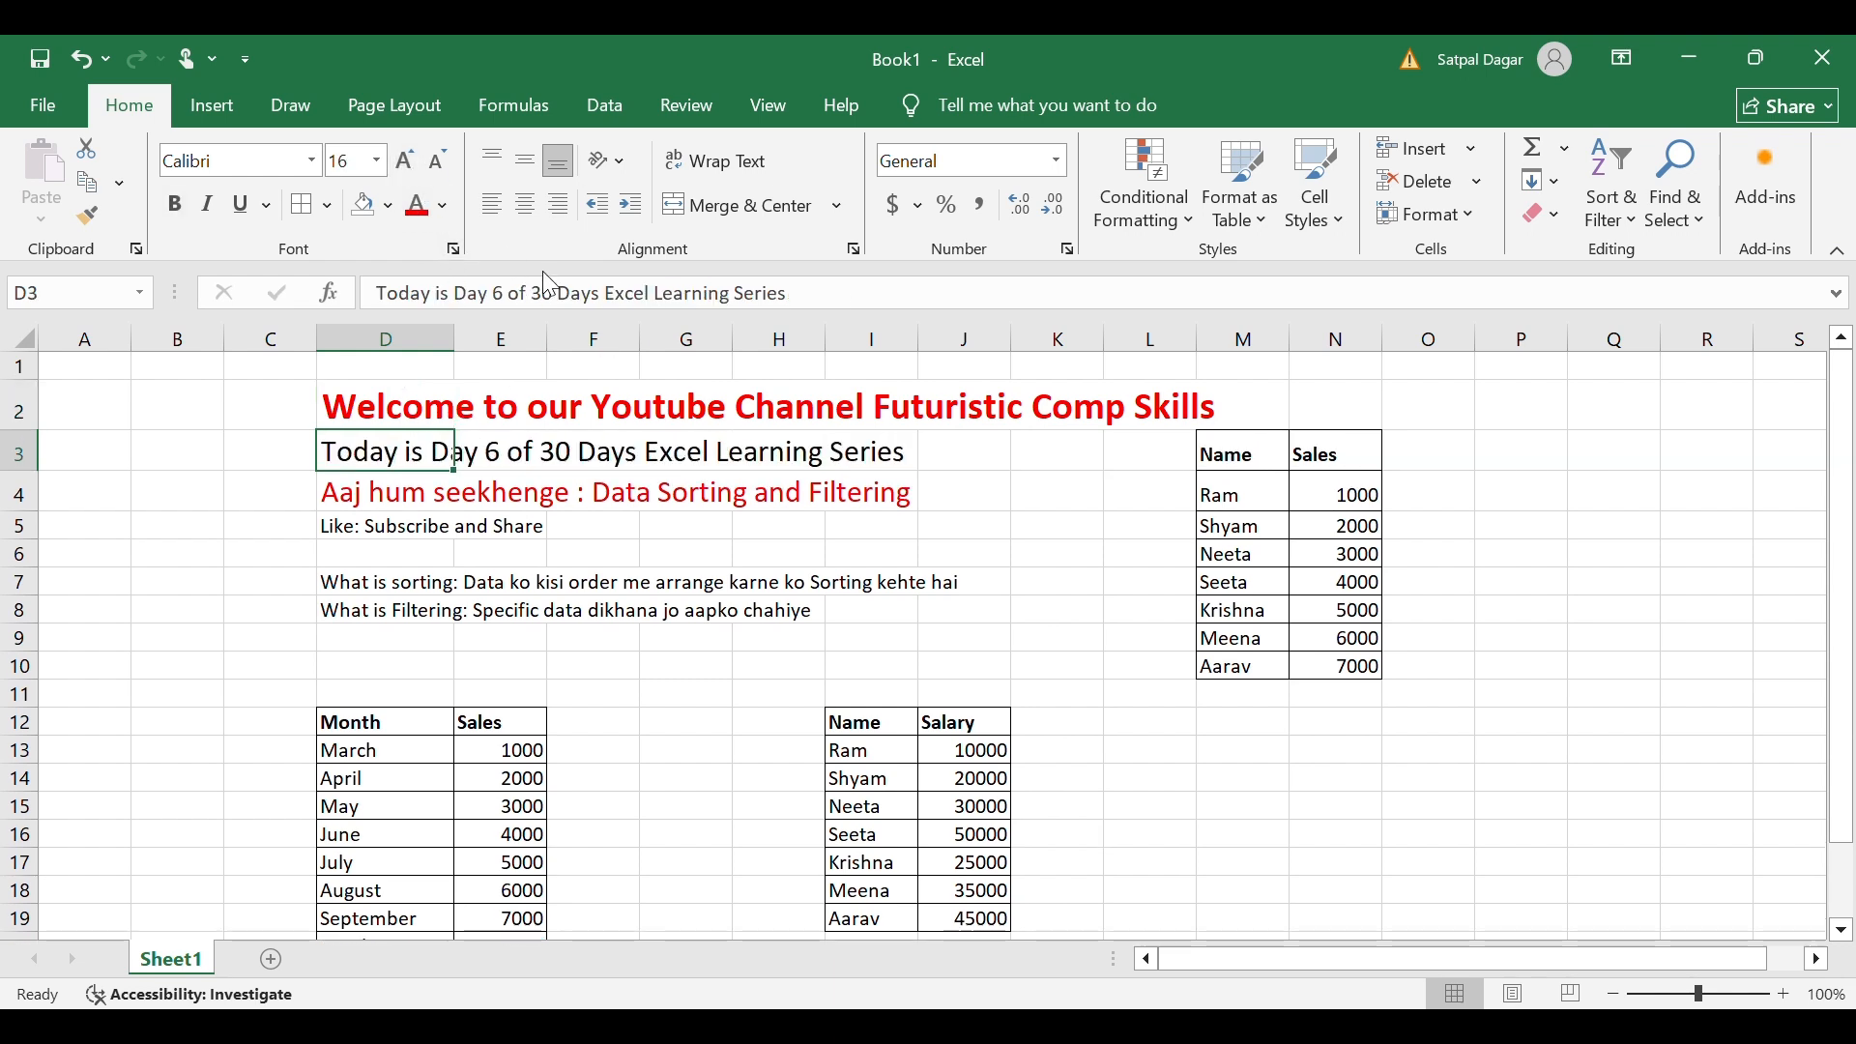
left_click(416, 204)
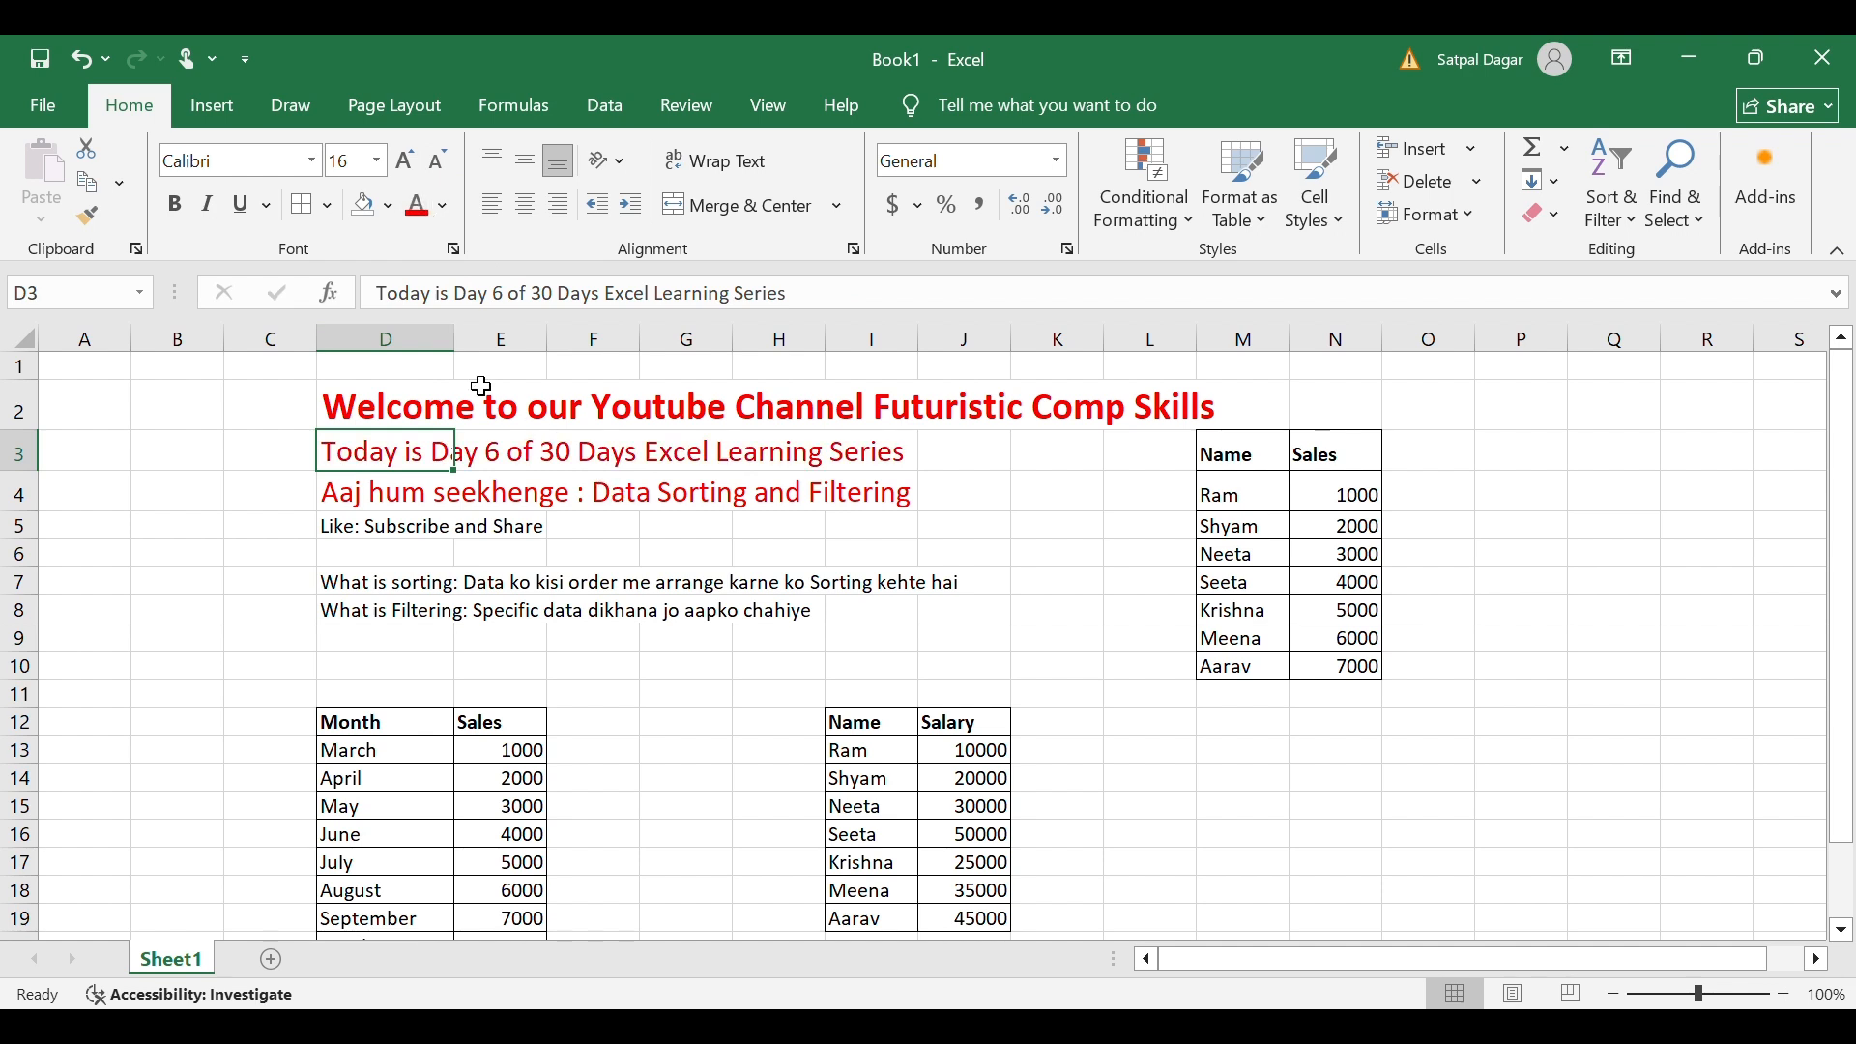
left_click(176, 204)
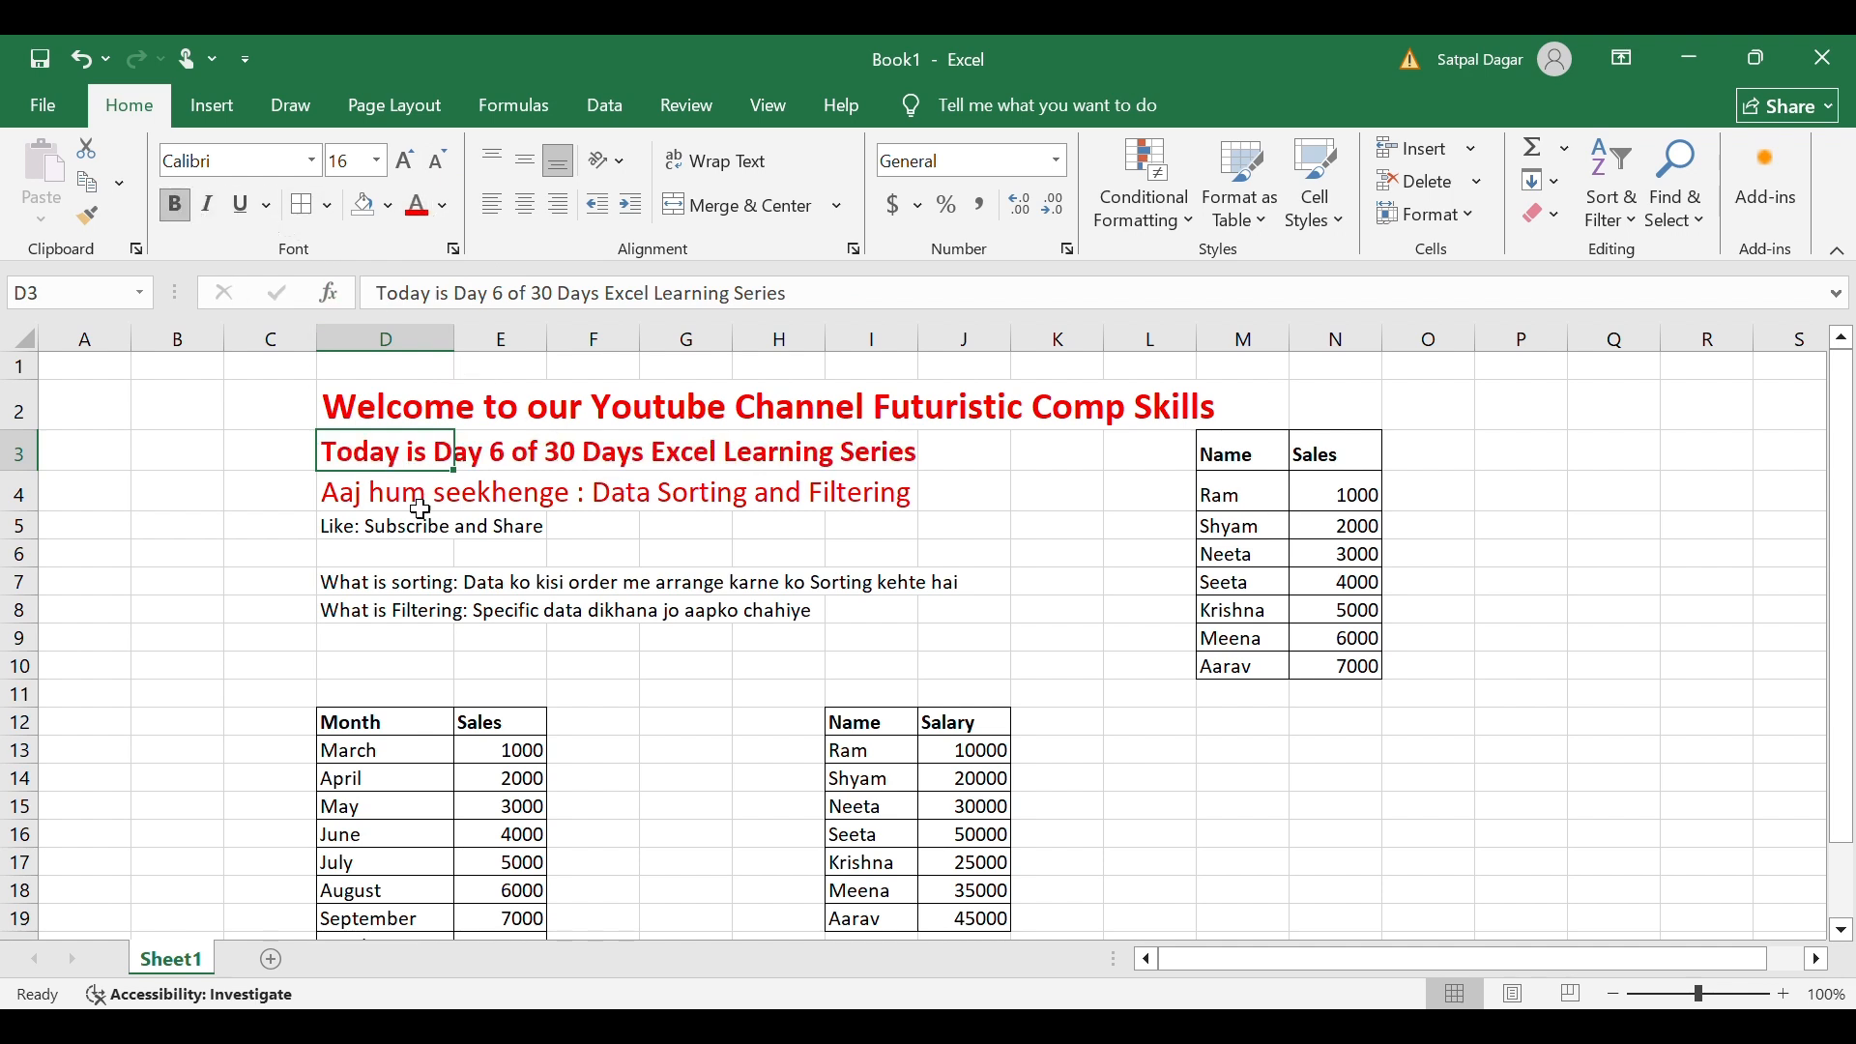
Make the D4 'Data Sorting and Filtering' heading bold with a yellow fill.
left_click(409, 503)
left_click(179, 203)
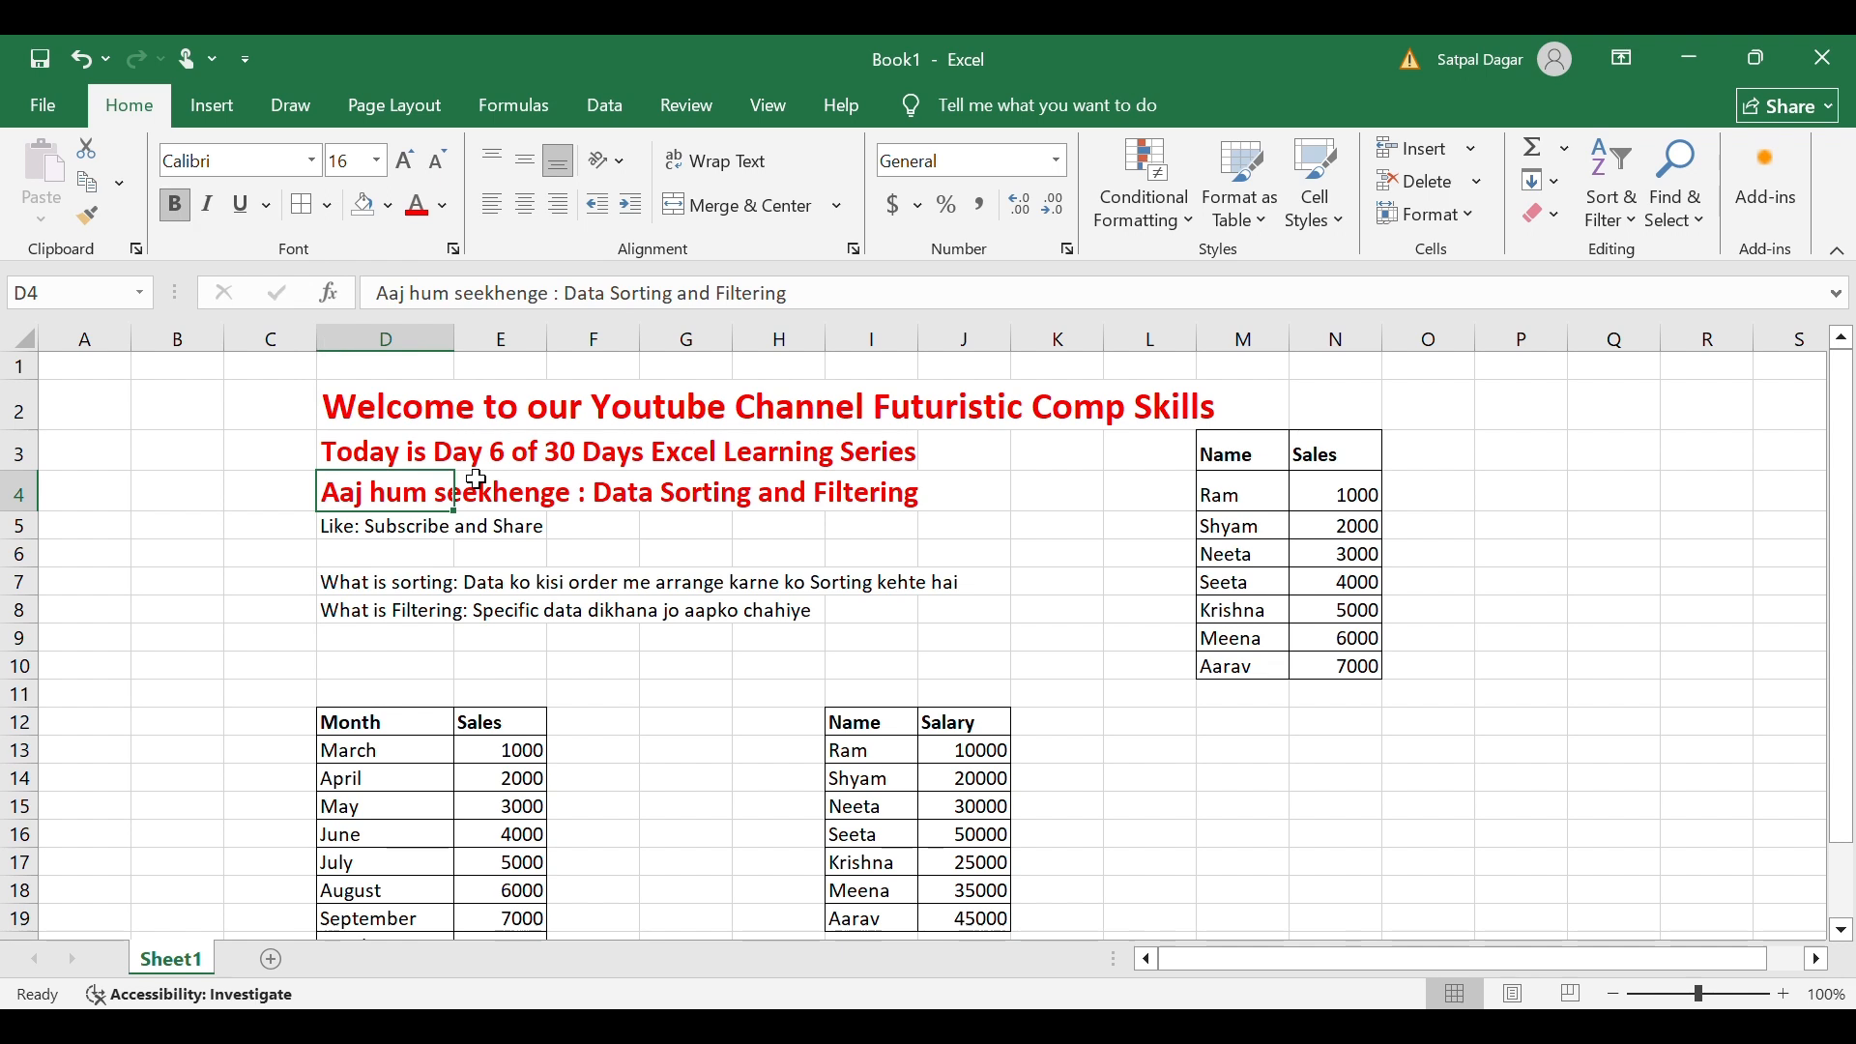
left_click(390, 206)
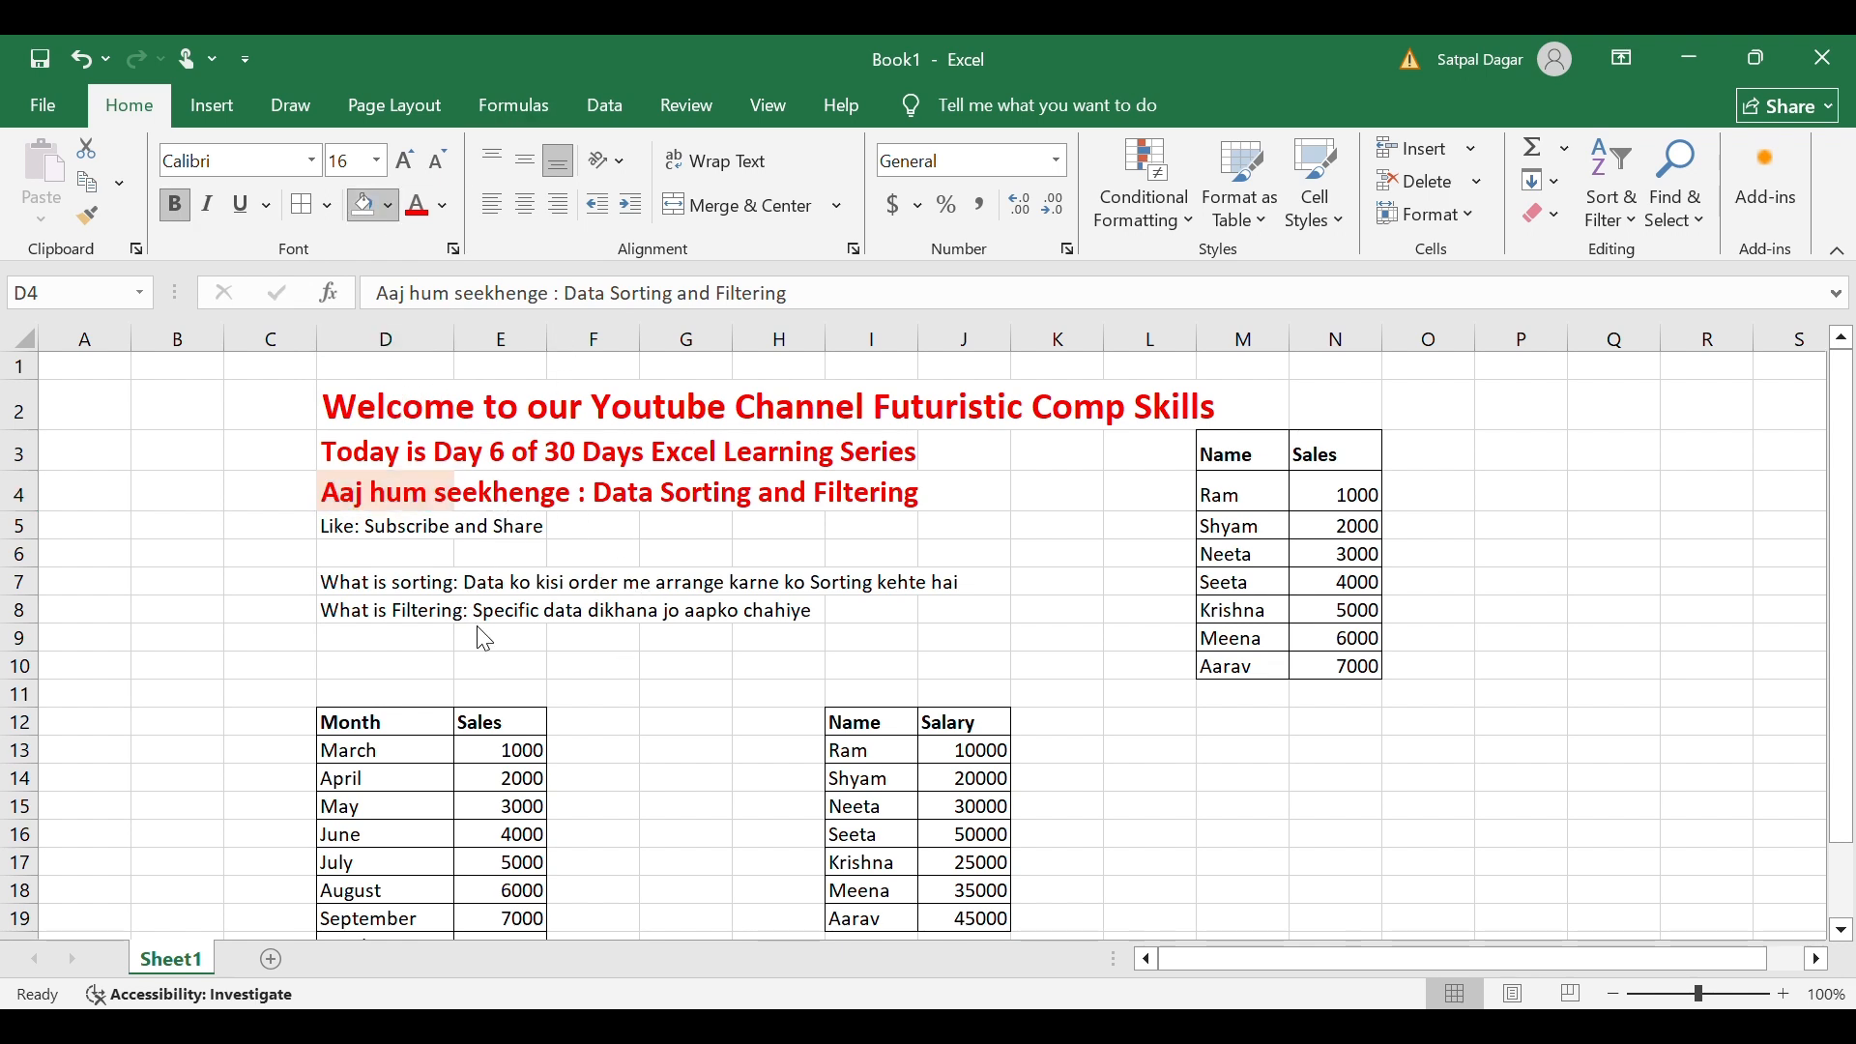
left_click(222, 489)
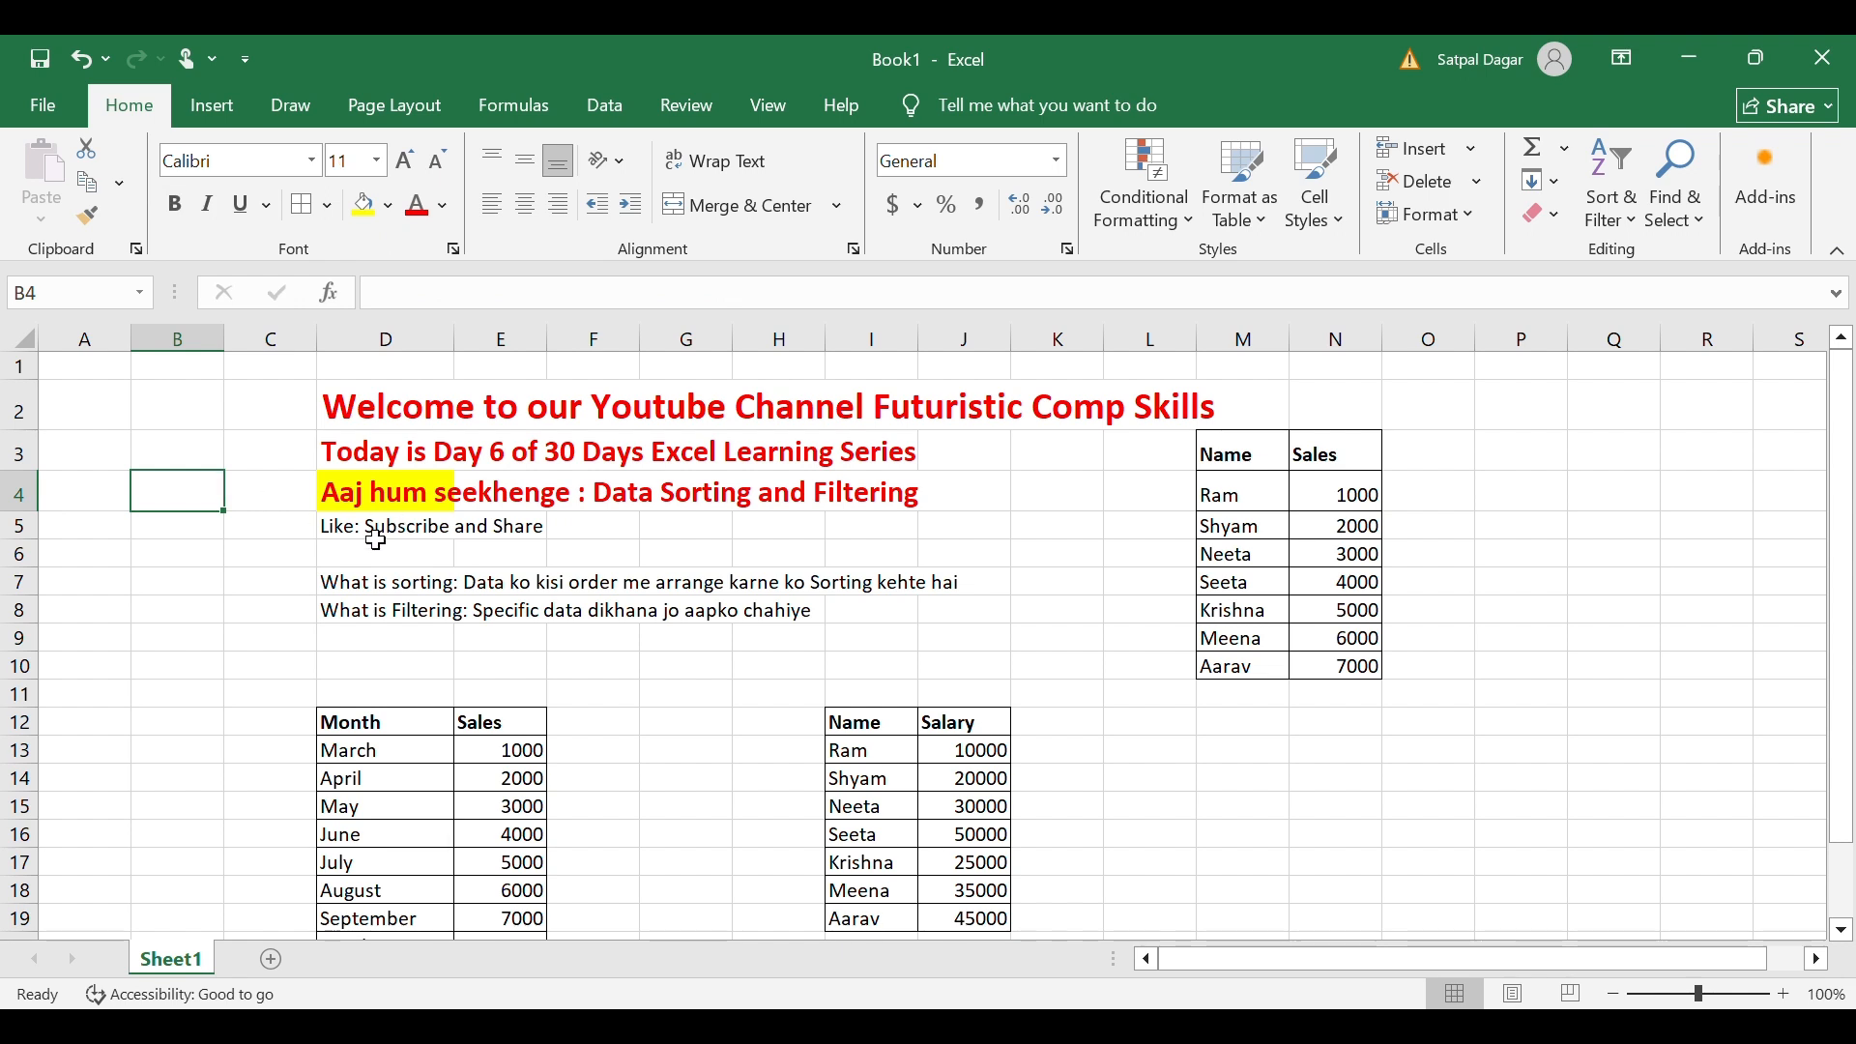
Make the D5 'Like: Subscribe and Share' note bold, red and size 16.
left_click(376, 539)
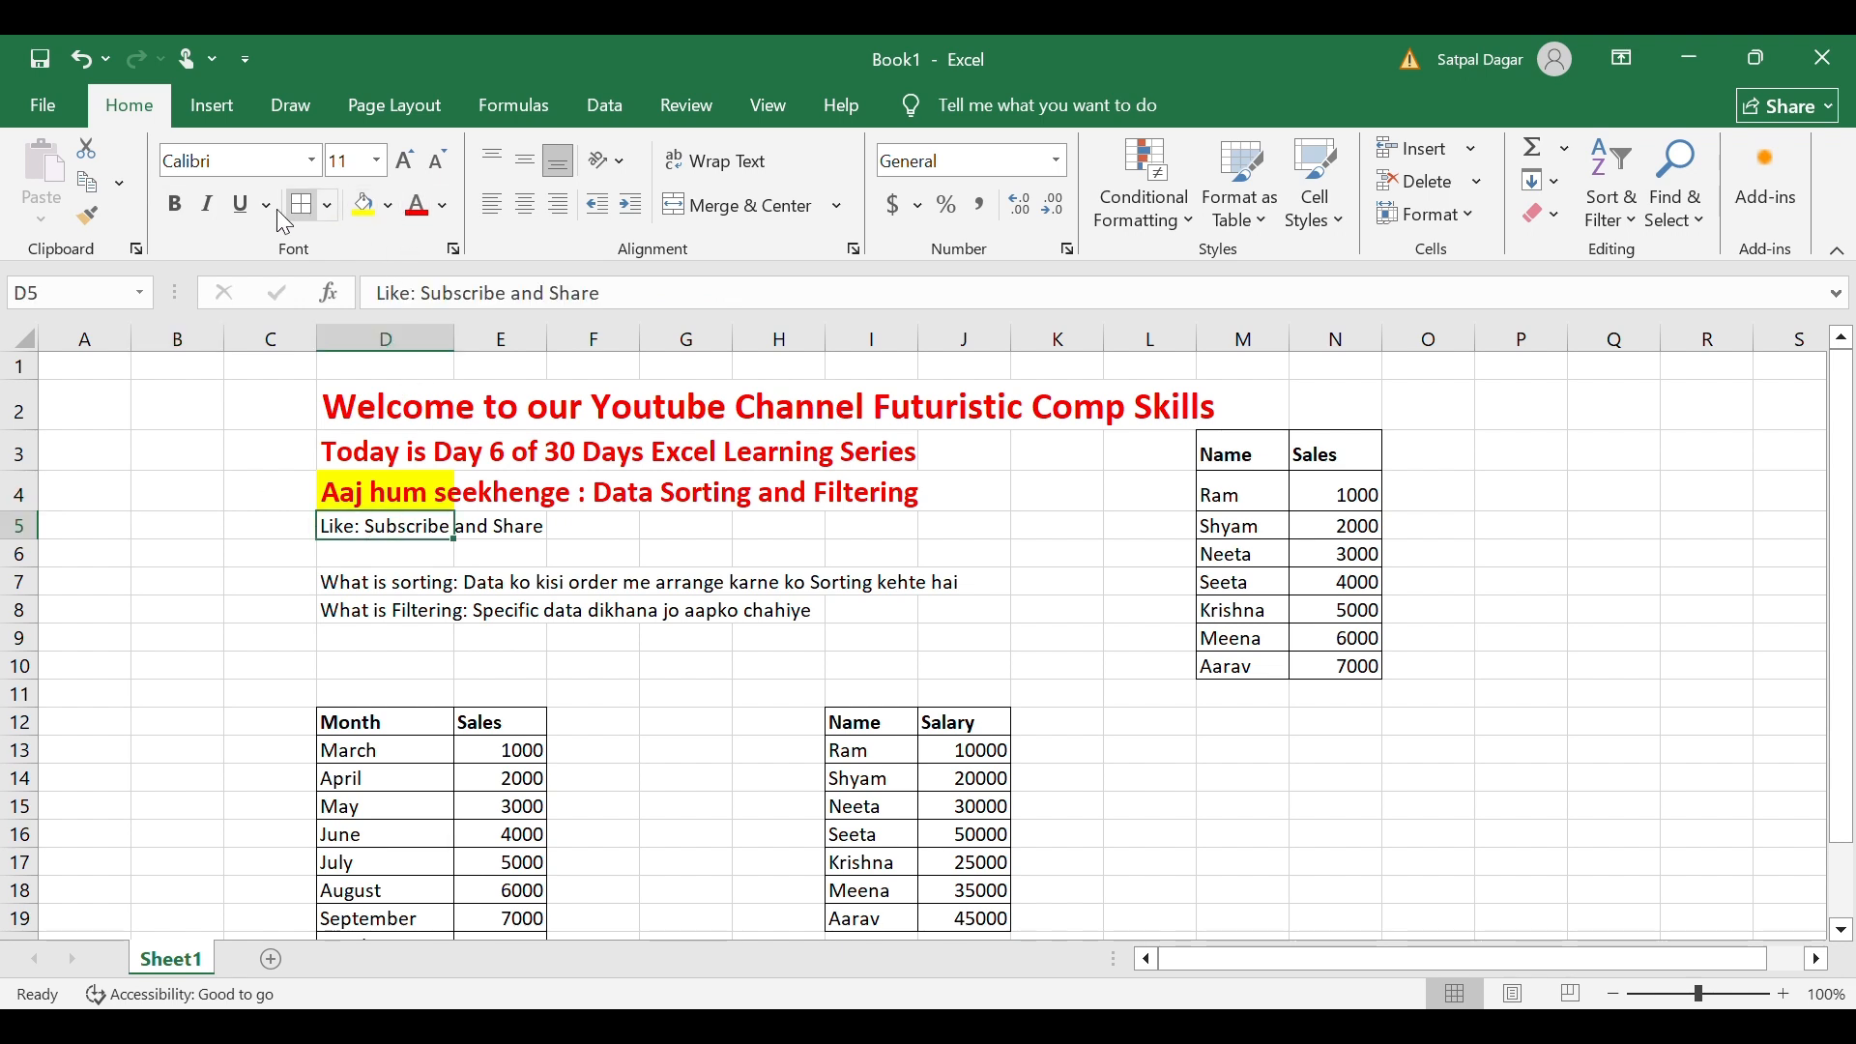
left_click(182, 218)
left_click(418, 215)
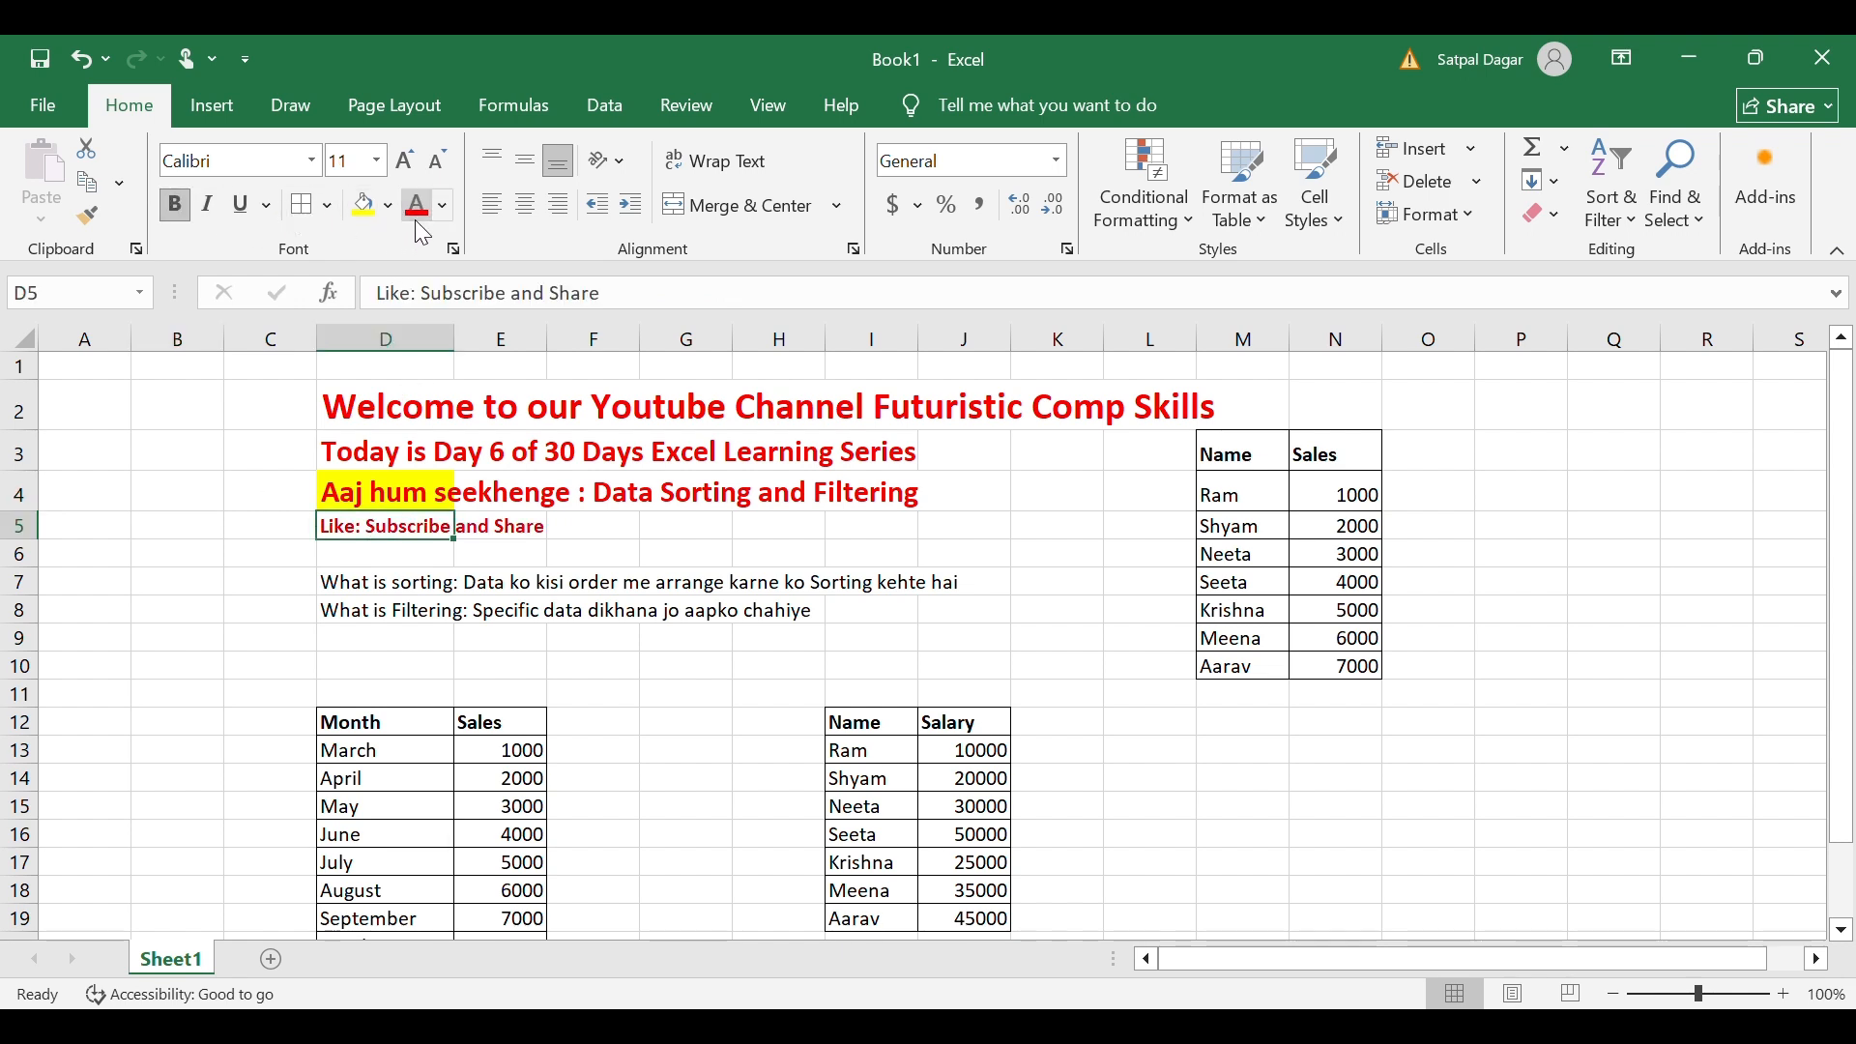
left_click(411, 162)
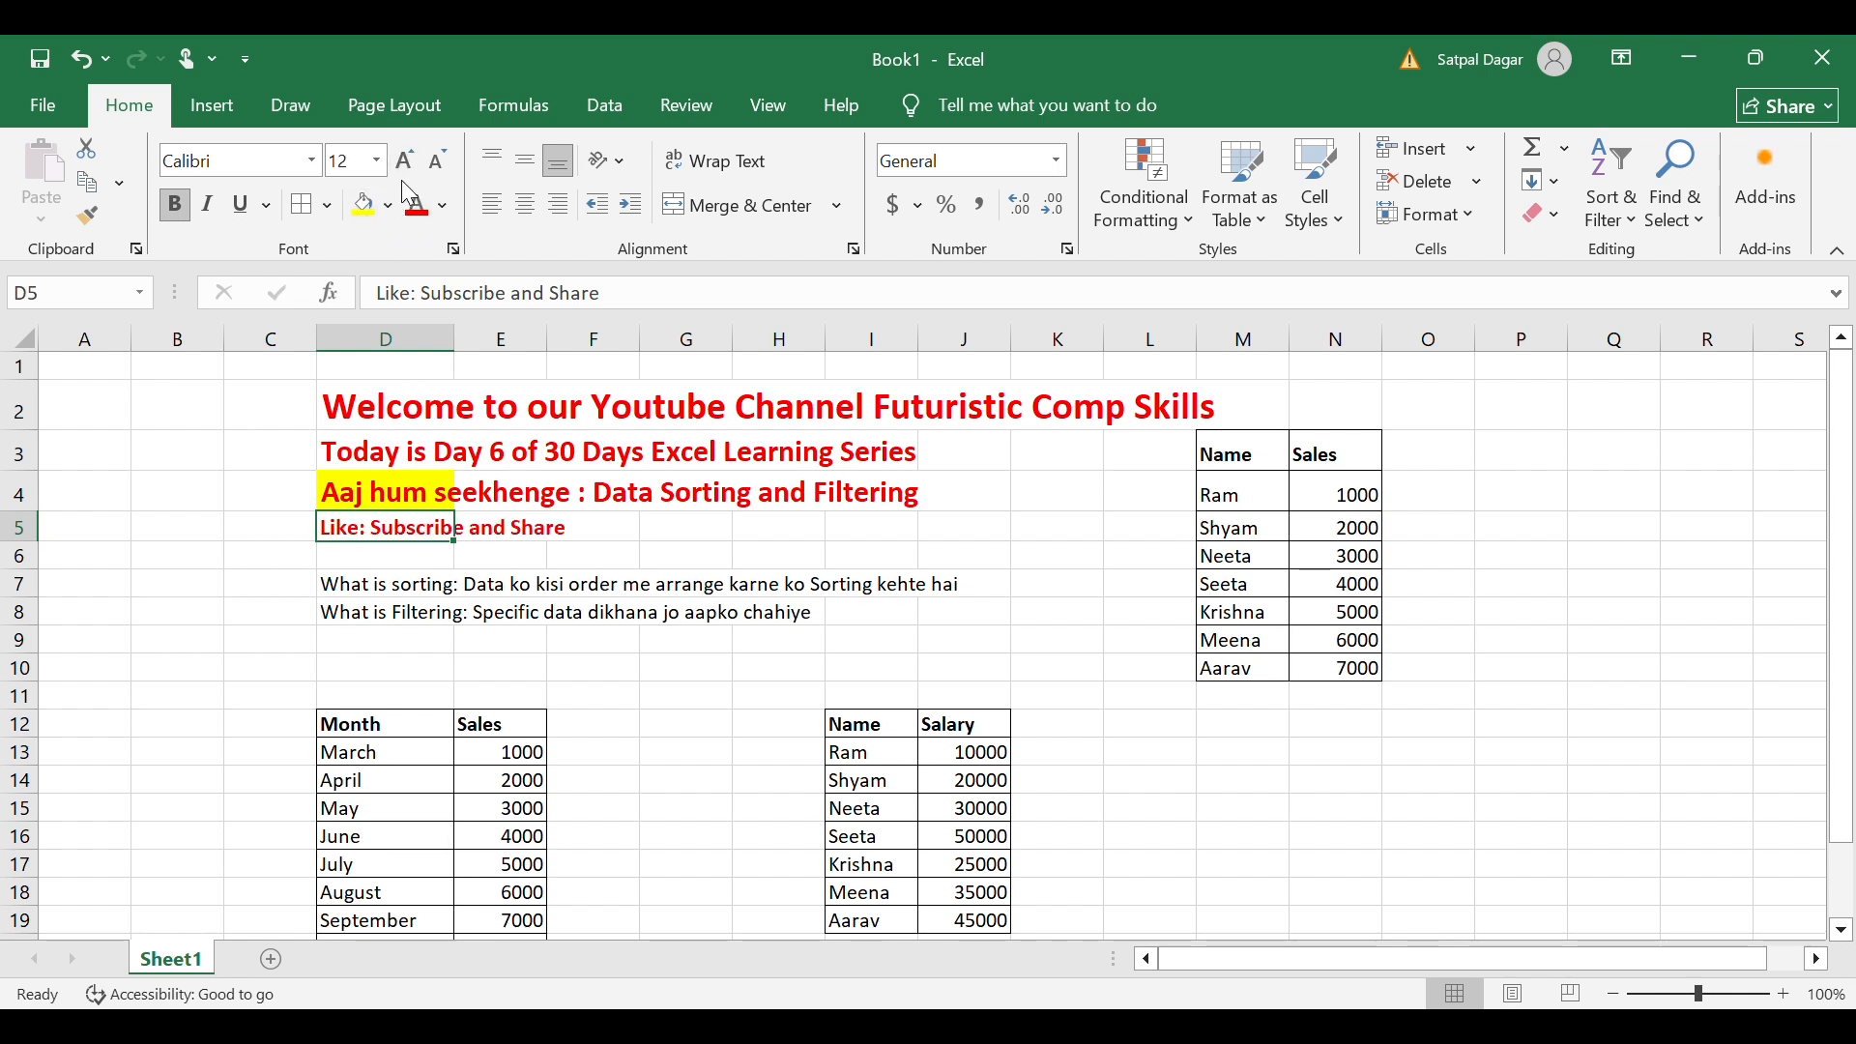
left_click(405, 161)
left_click(405, 160)
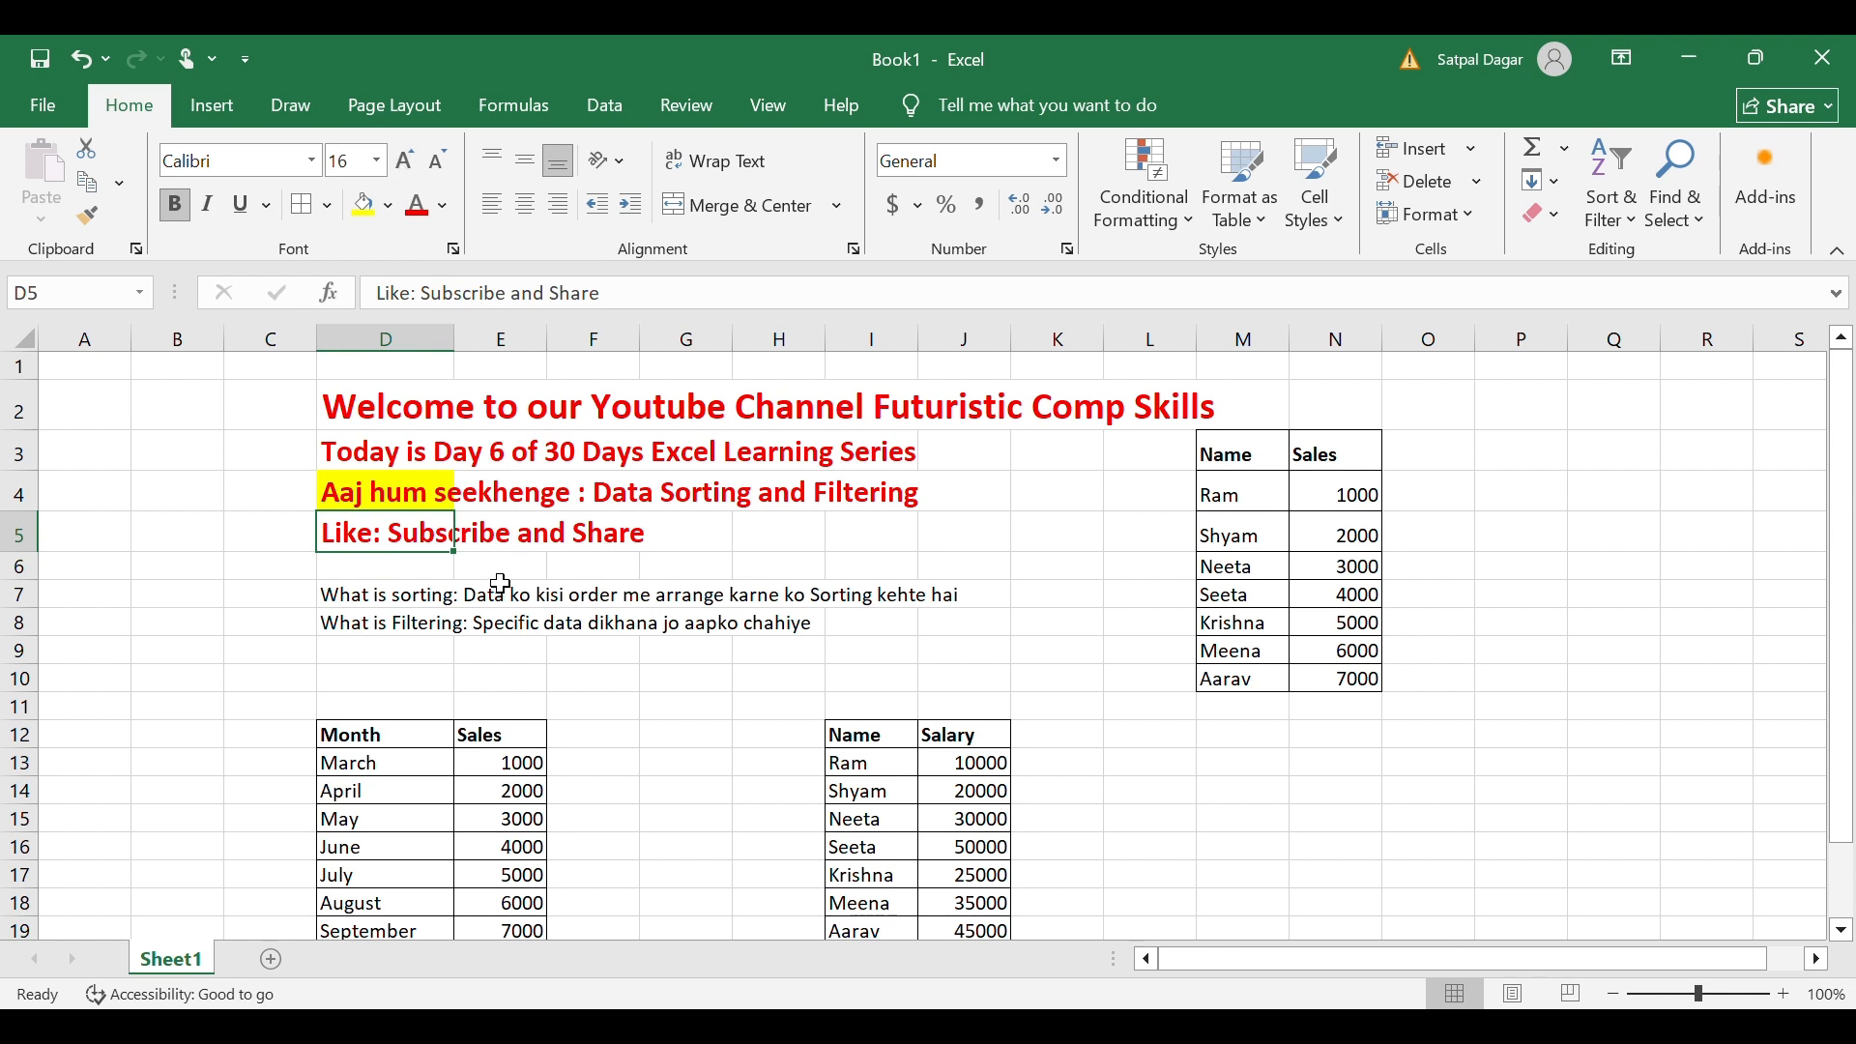
left_click(406, 599)
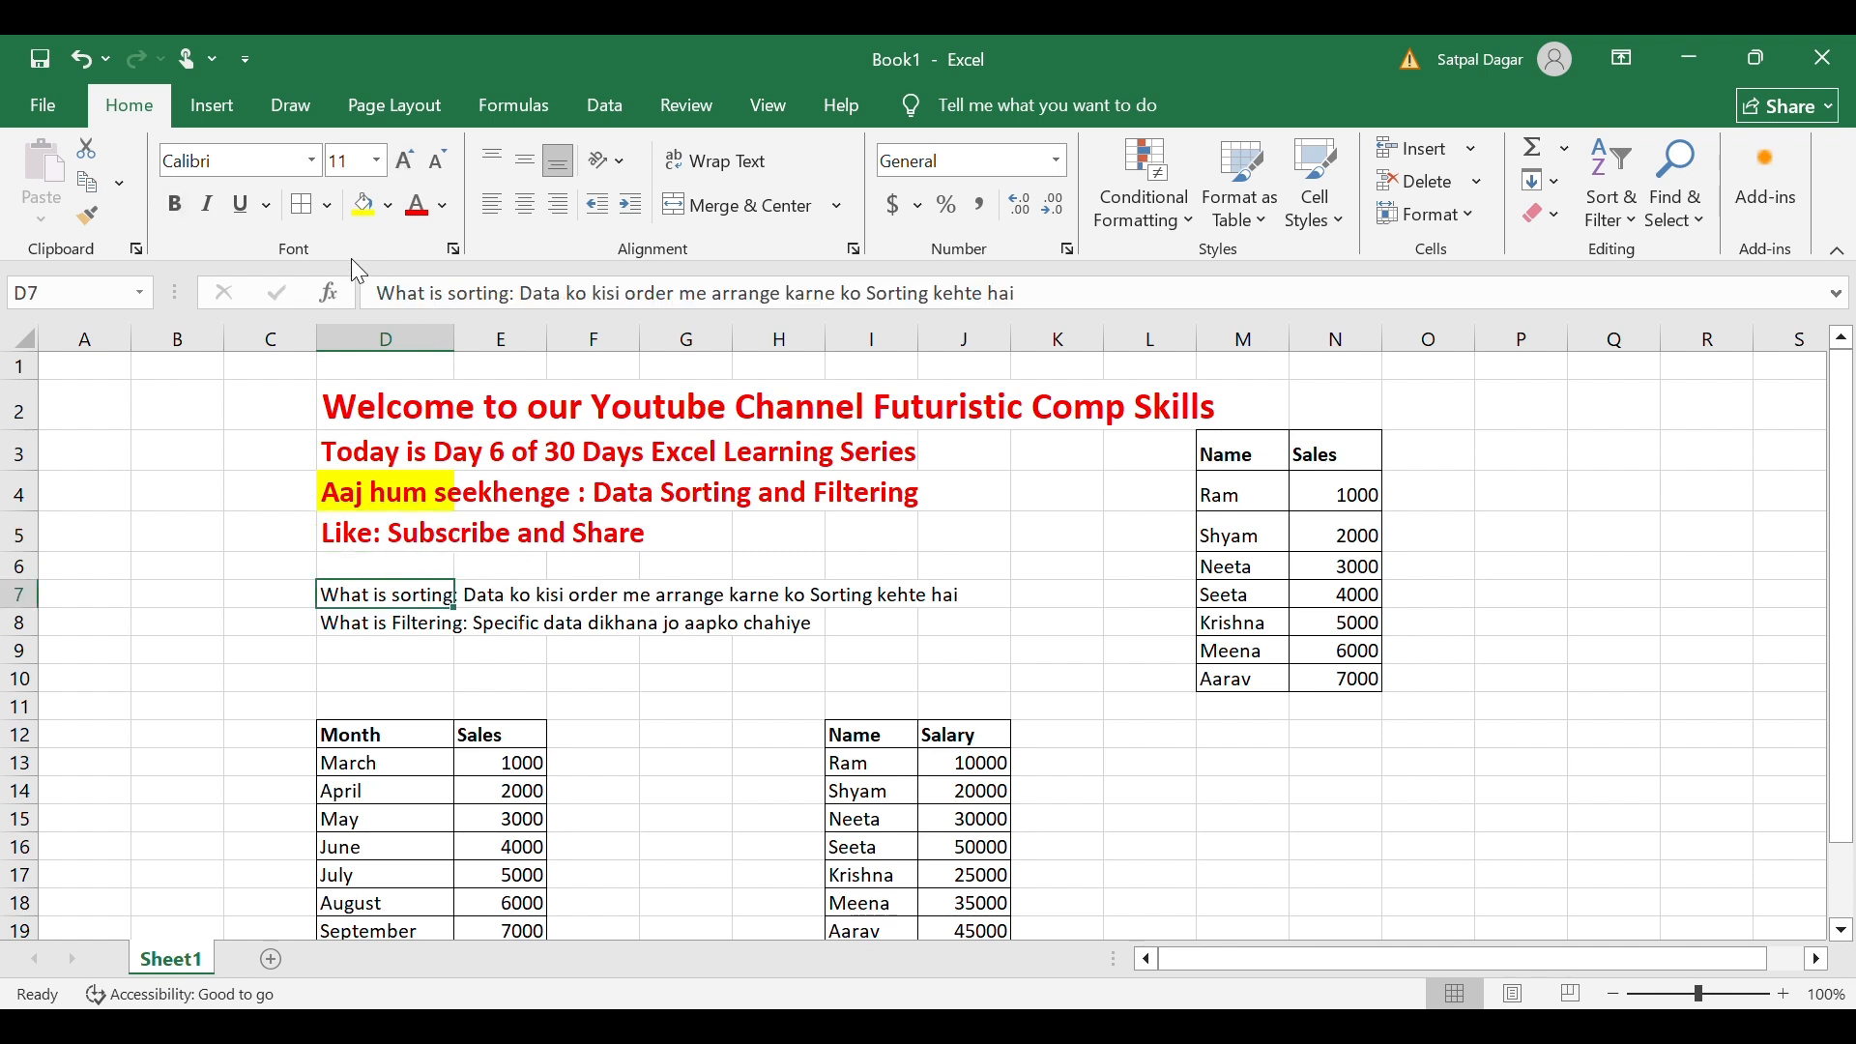
Format the D7 'What is sorting' line as bold red text at size 14.
left_click(174, 205)
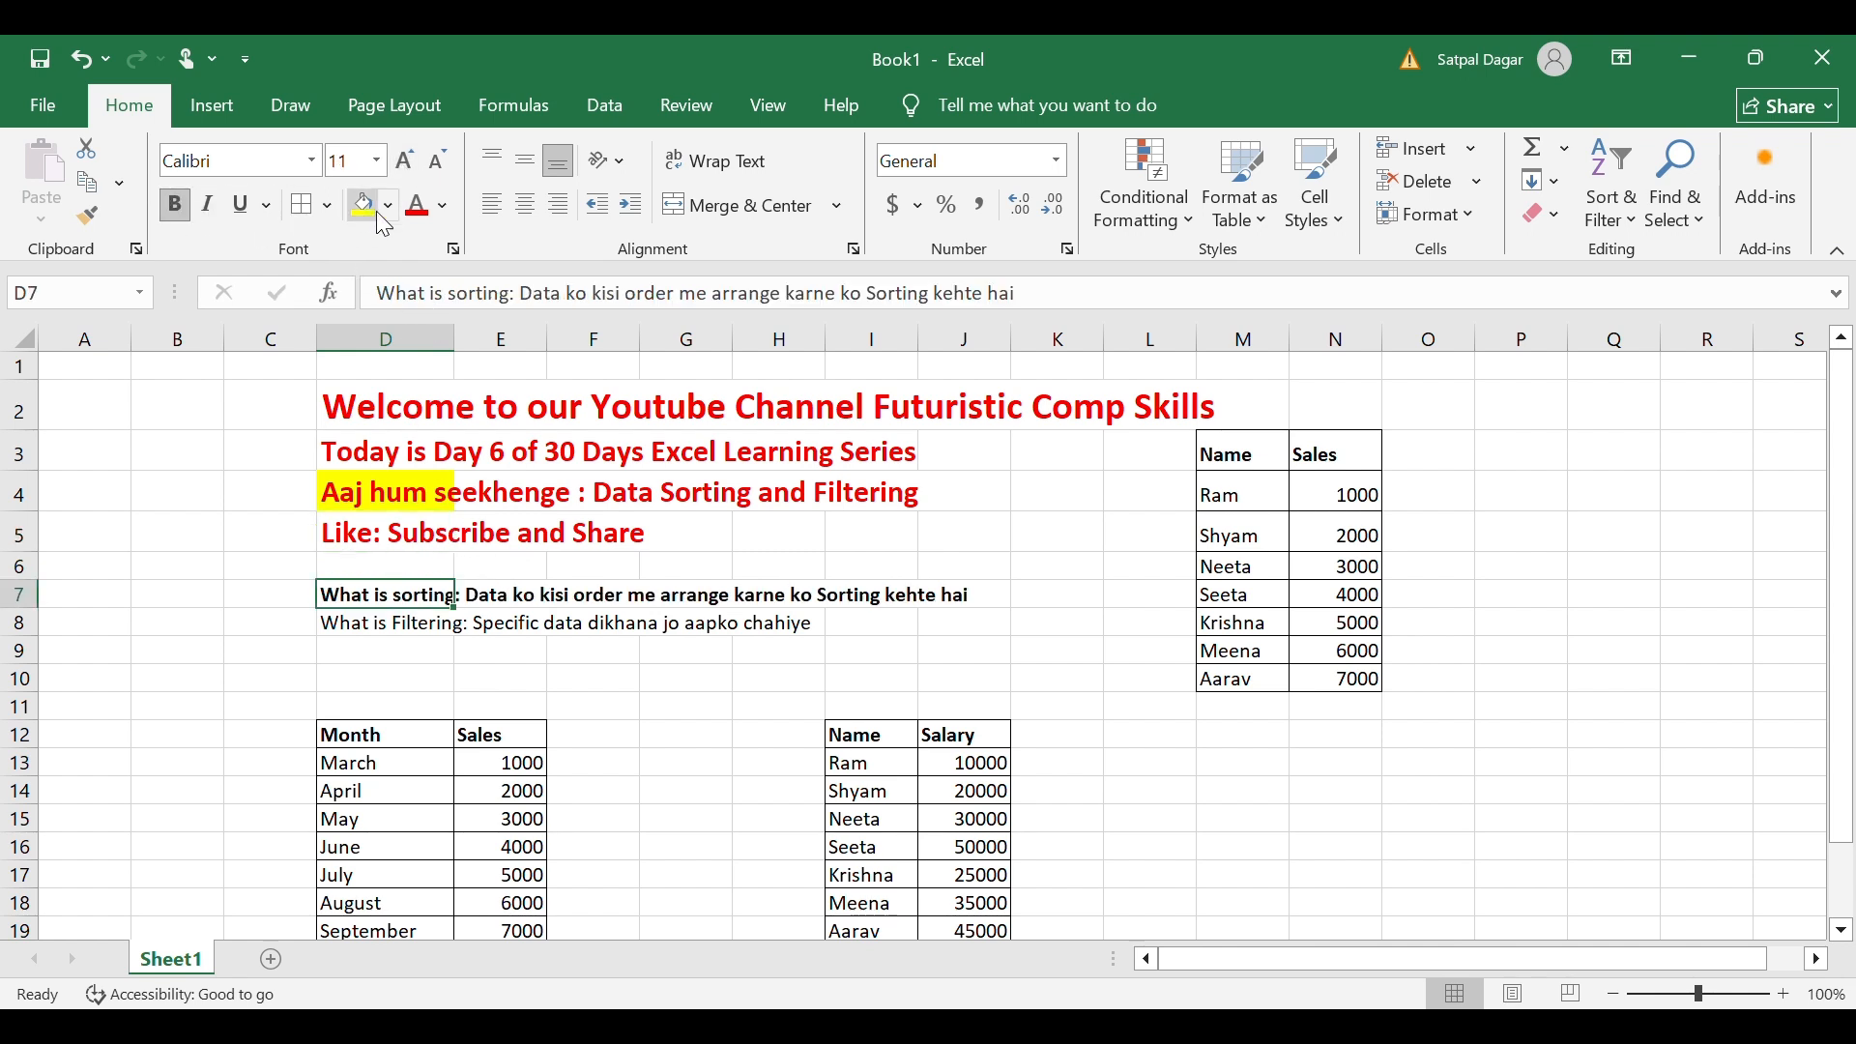
left_click(418, 205)
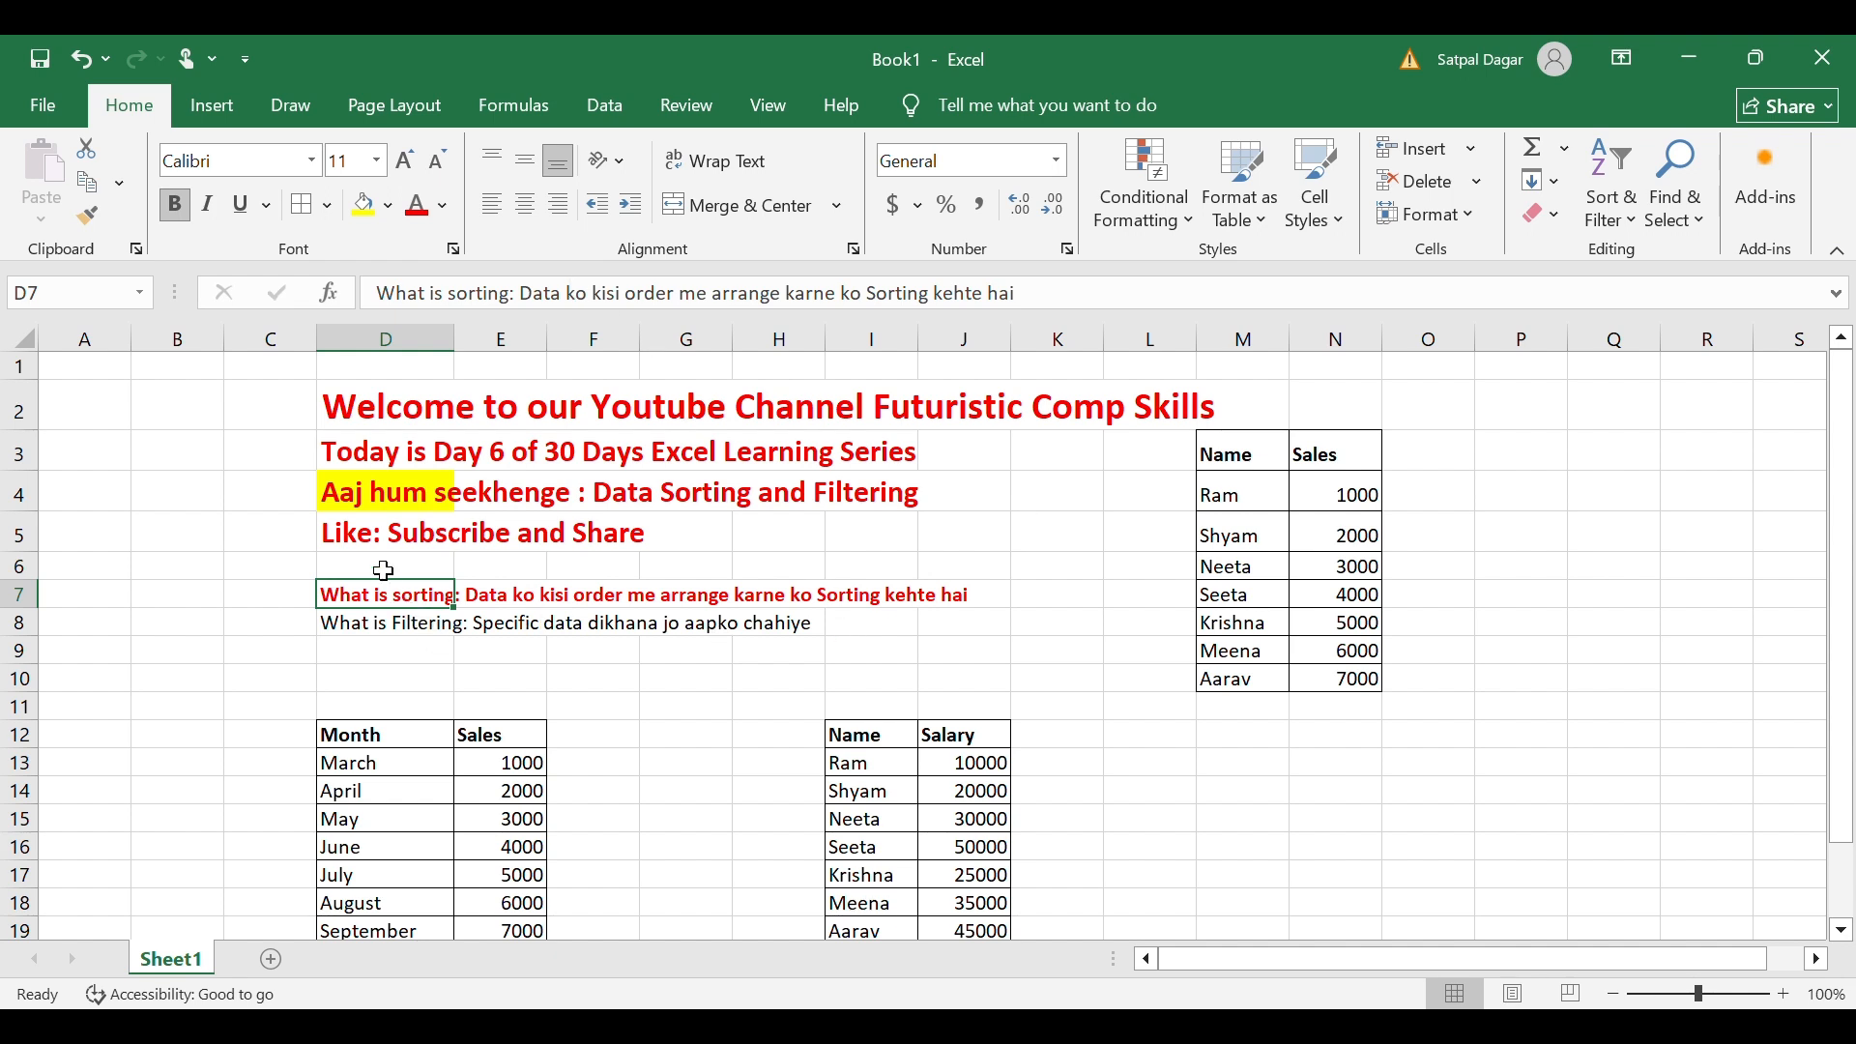
left_click(392, 161)
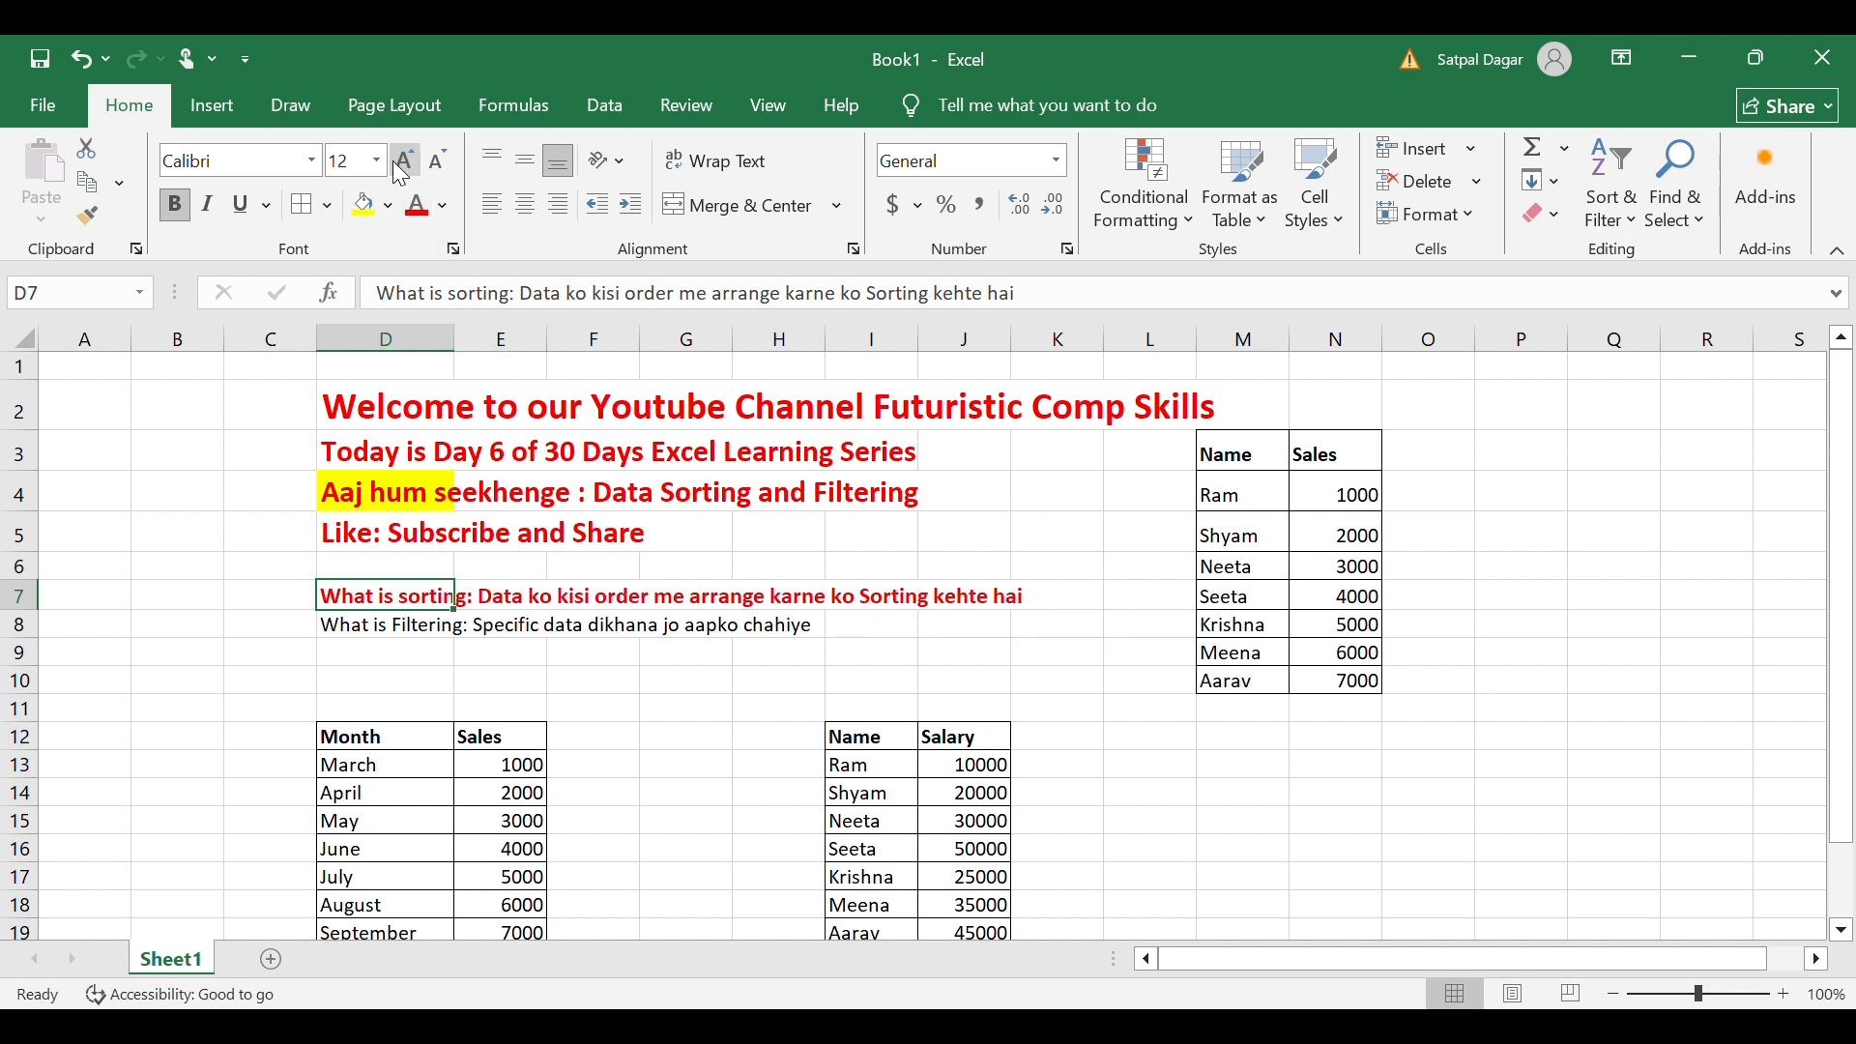
left_click(402, 165)
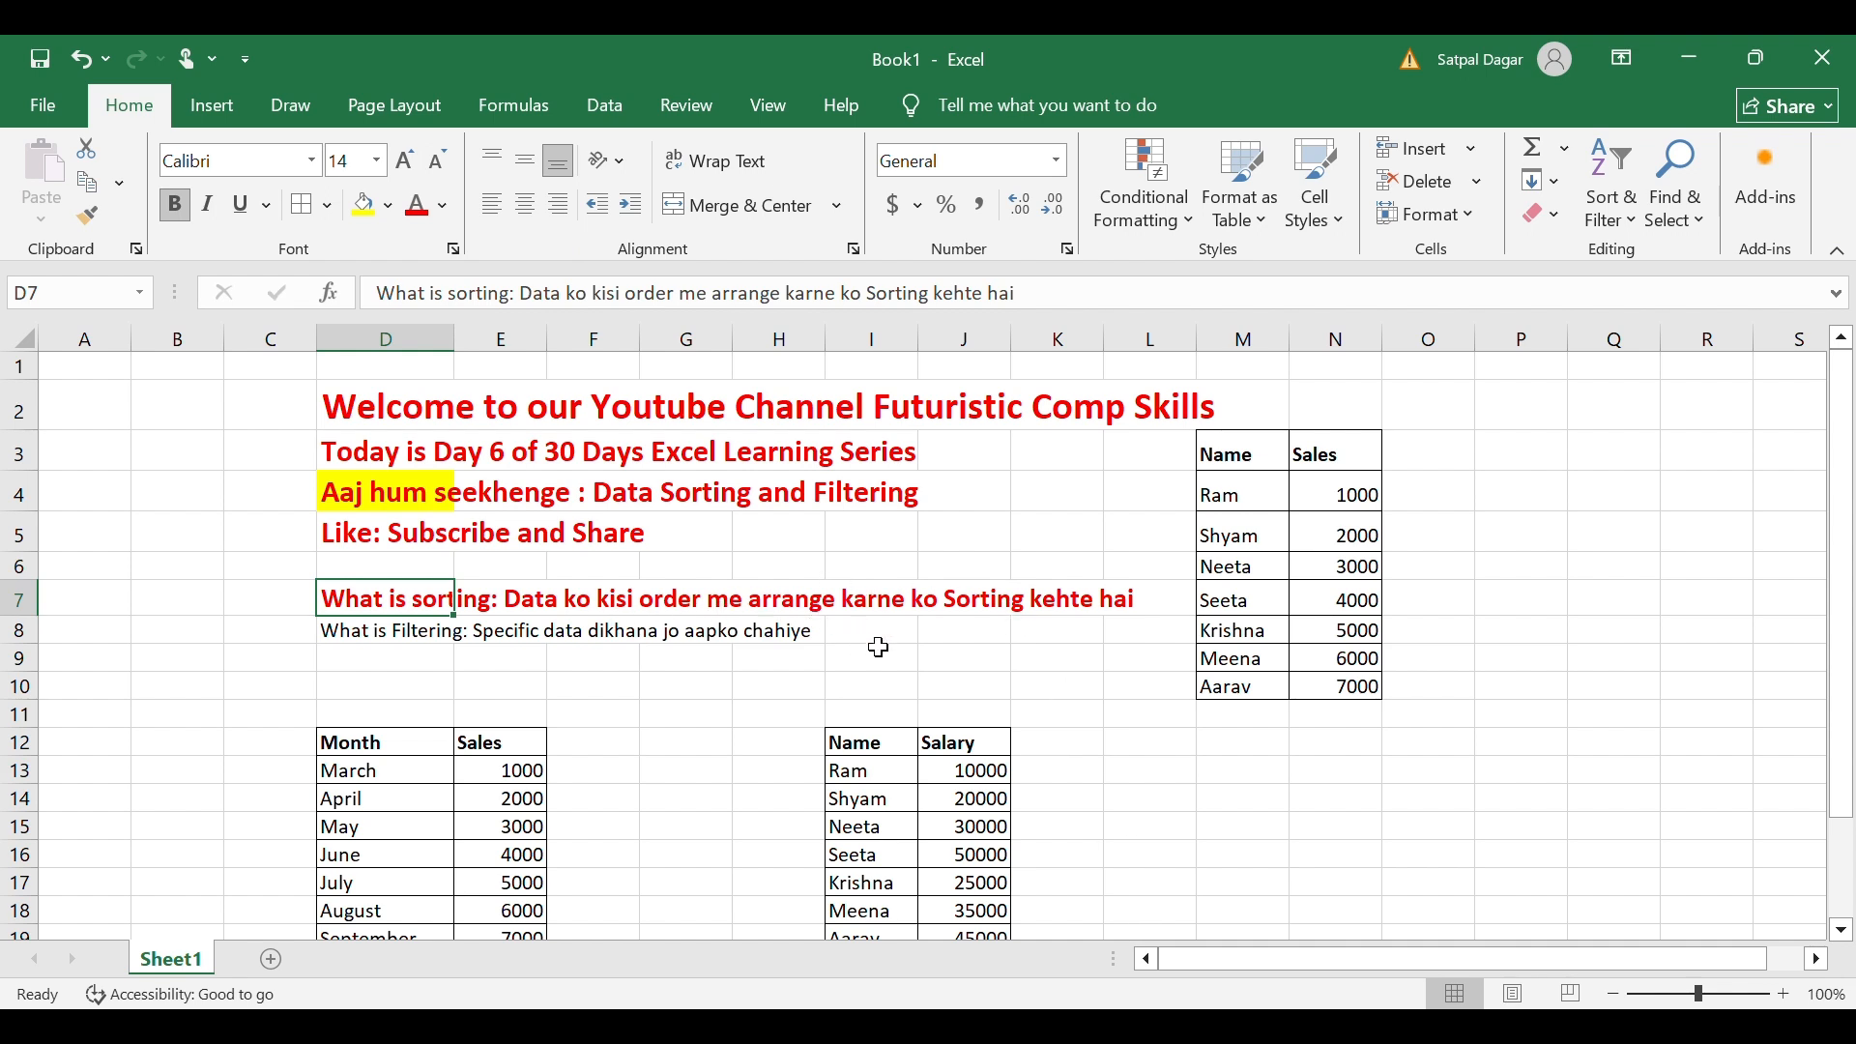
left_click(1238, 470)
Select M3:N10 and sort the Name/Sales table A to Z by name.
key("Right")
key("Right")
key("Left")
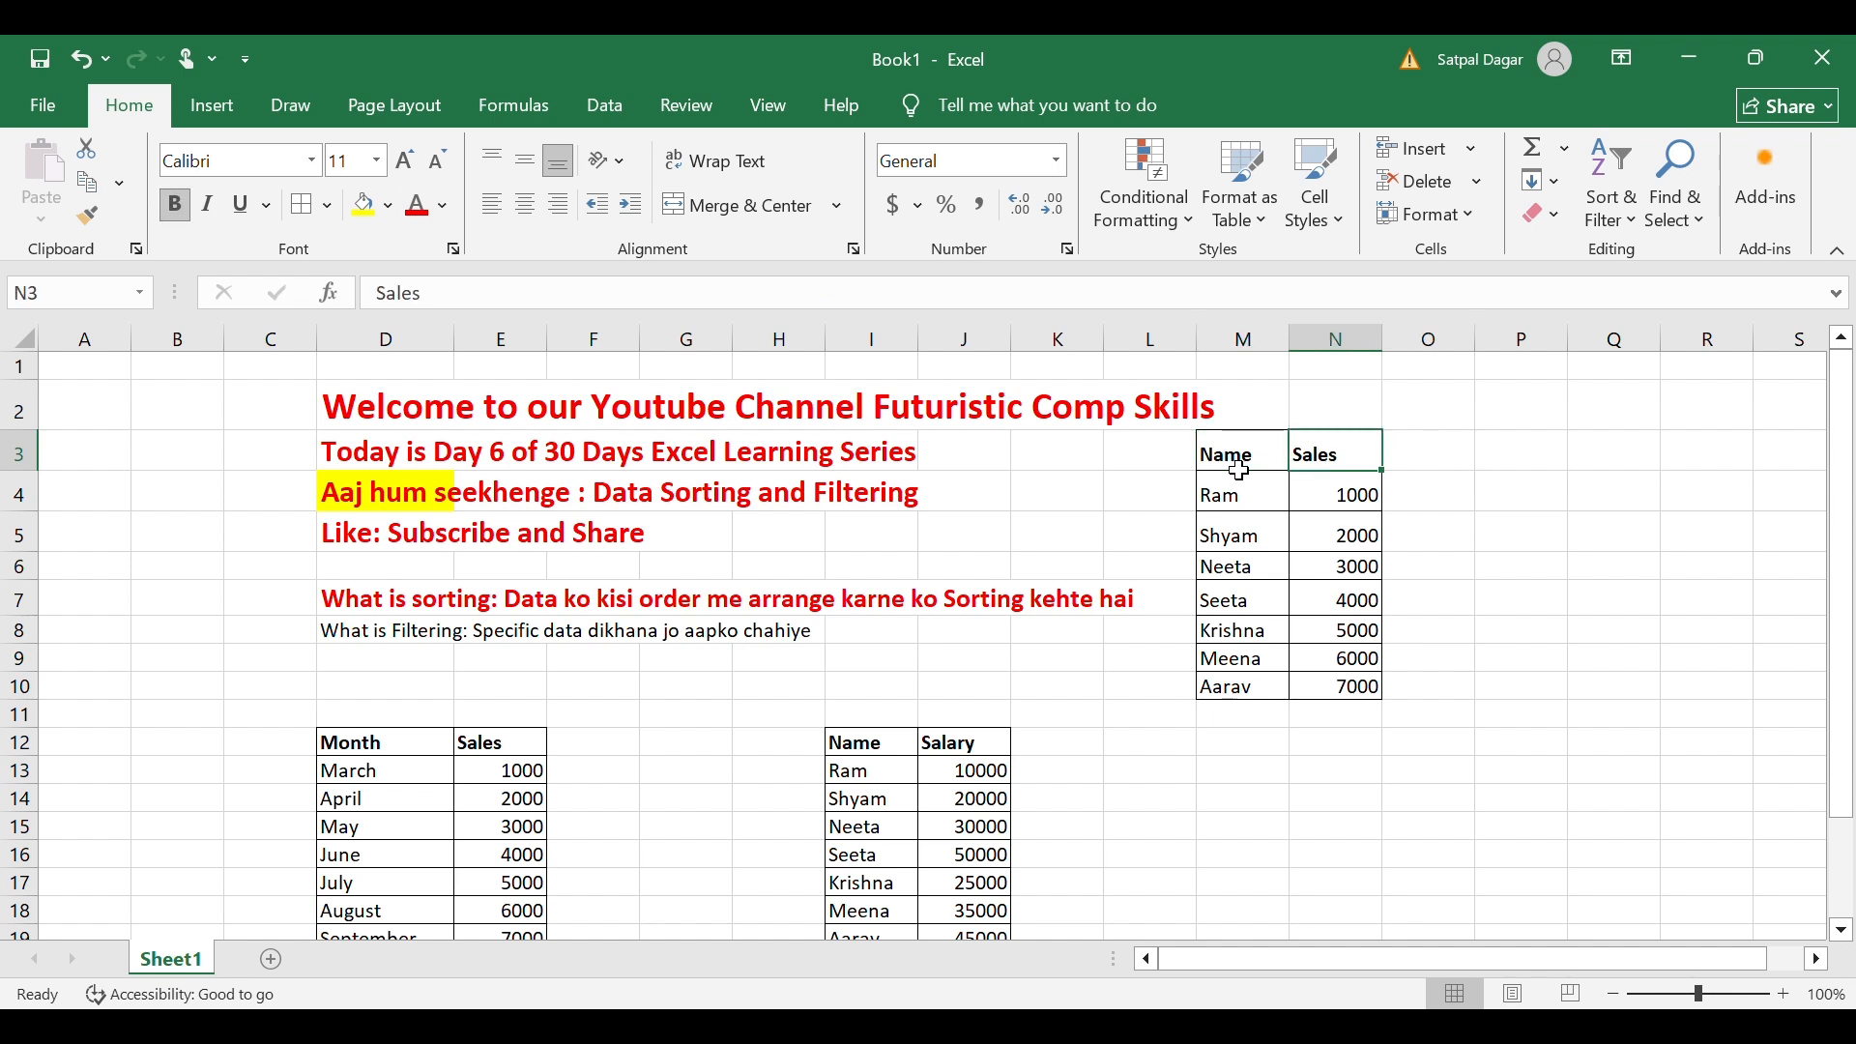
key("Left")
key("Left")
key("Right")
key("Right")
key("Right")
key("Right")
key("Right")
key("Left")
key("Left")
key("Left")
key("Left")
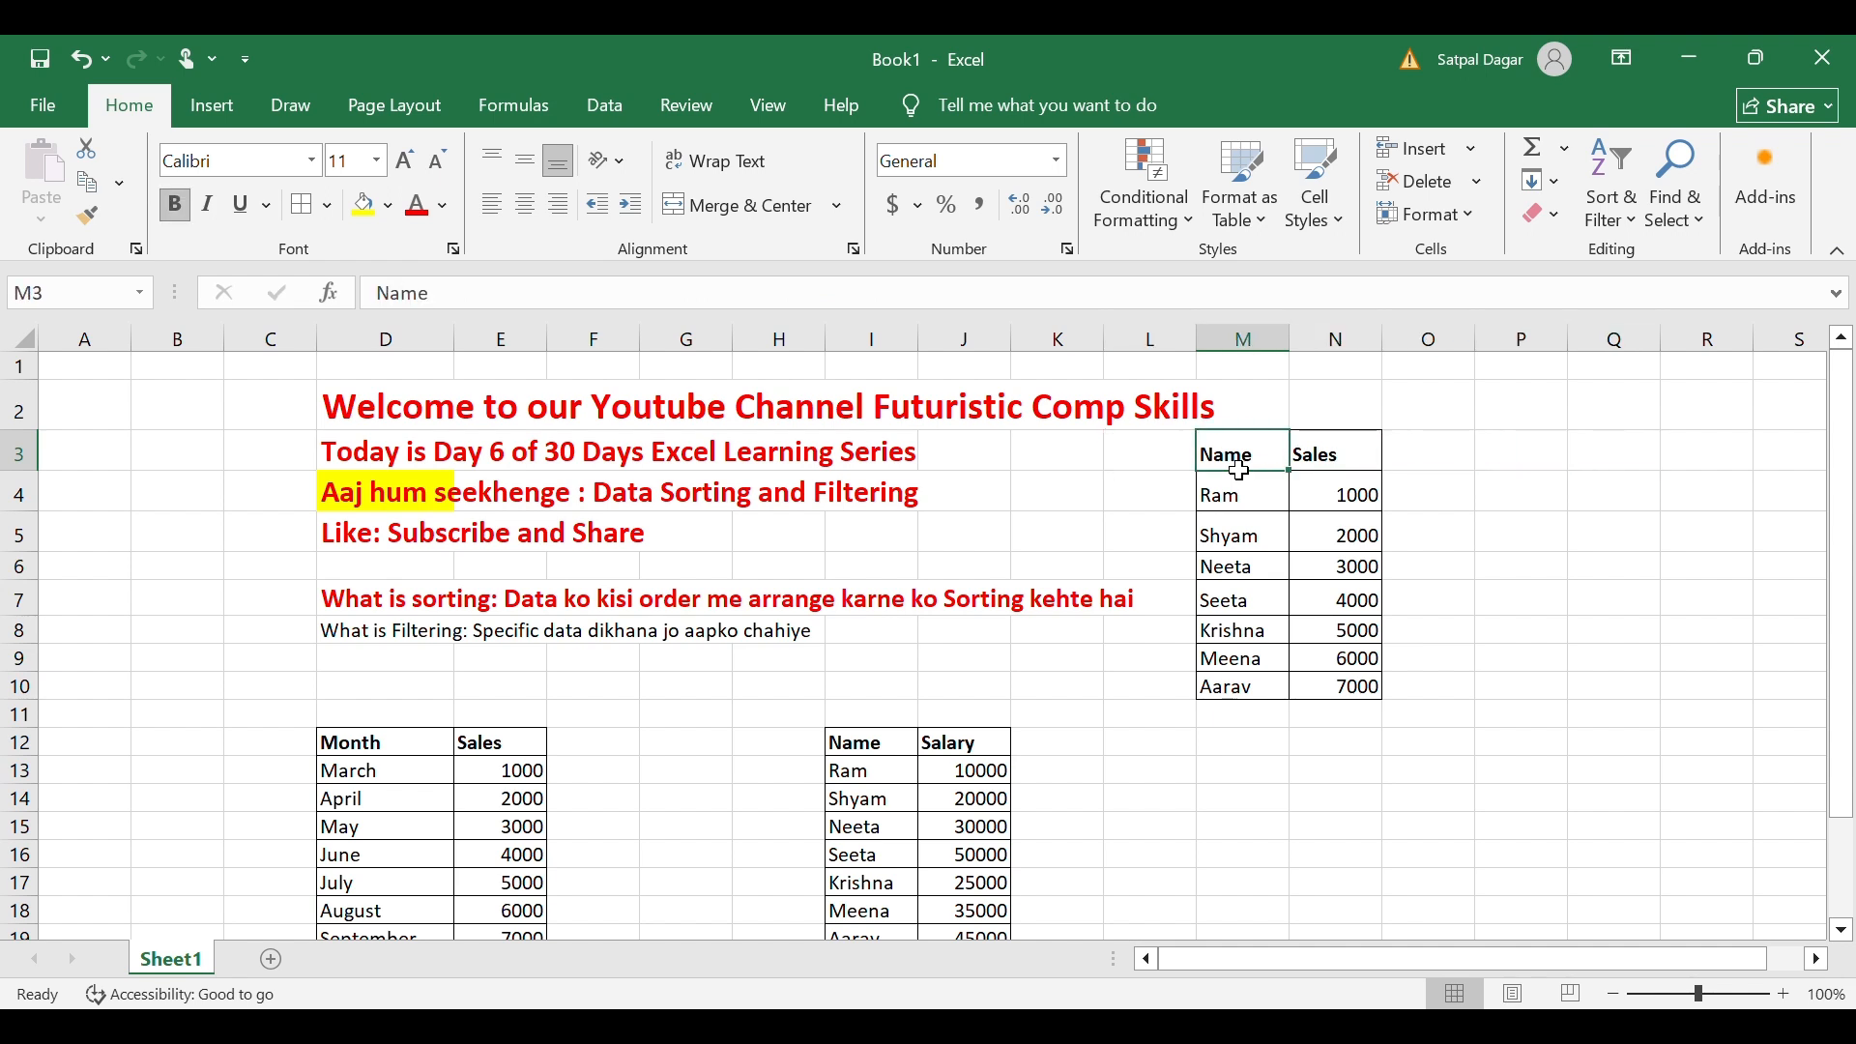
key("shift+Right")
key("ctrl+shift+Down")
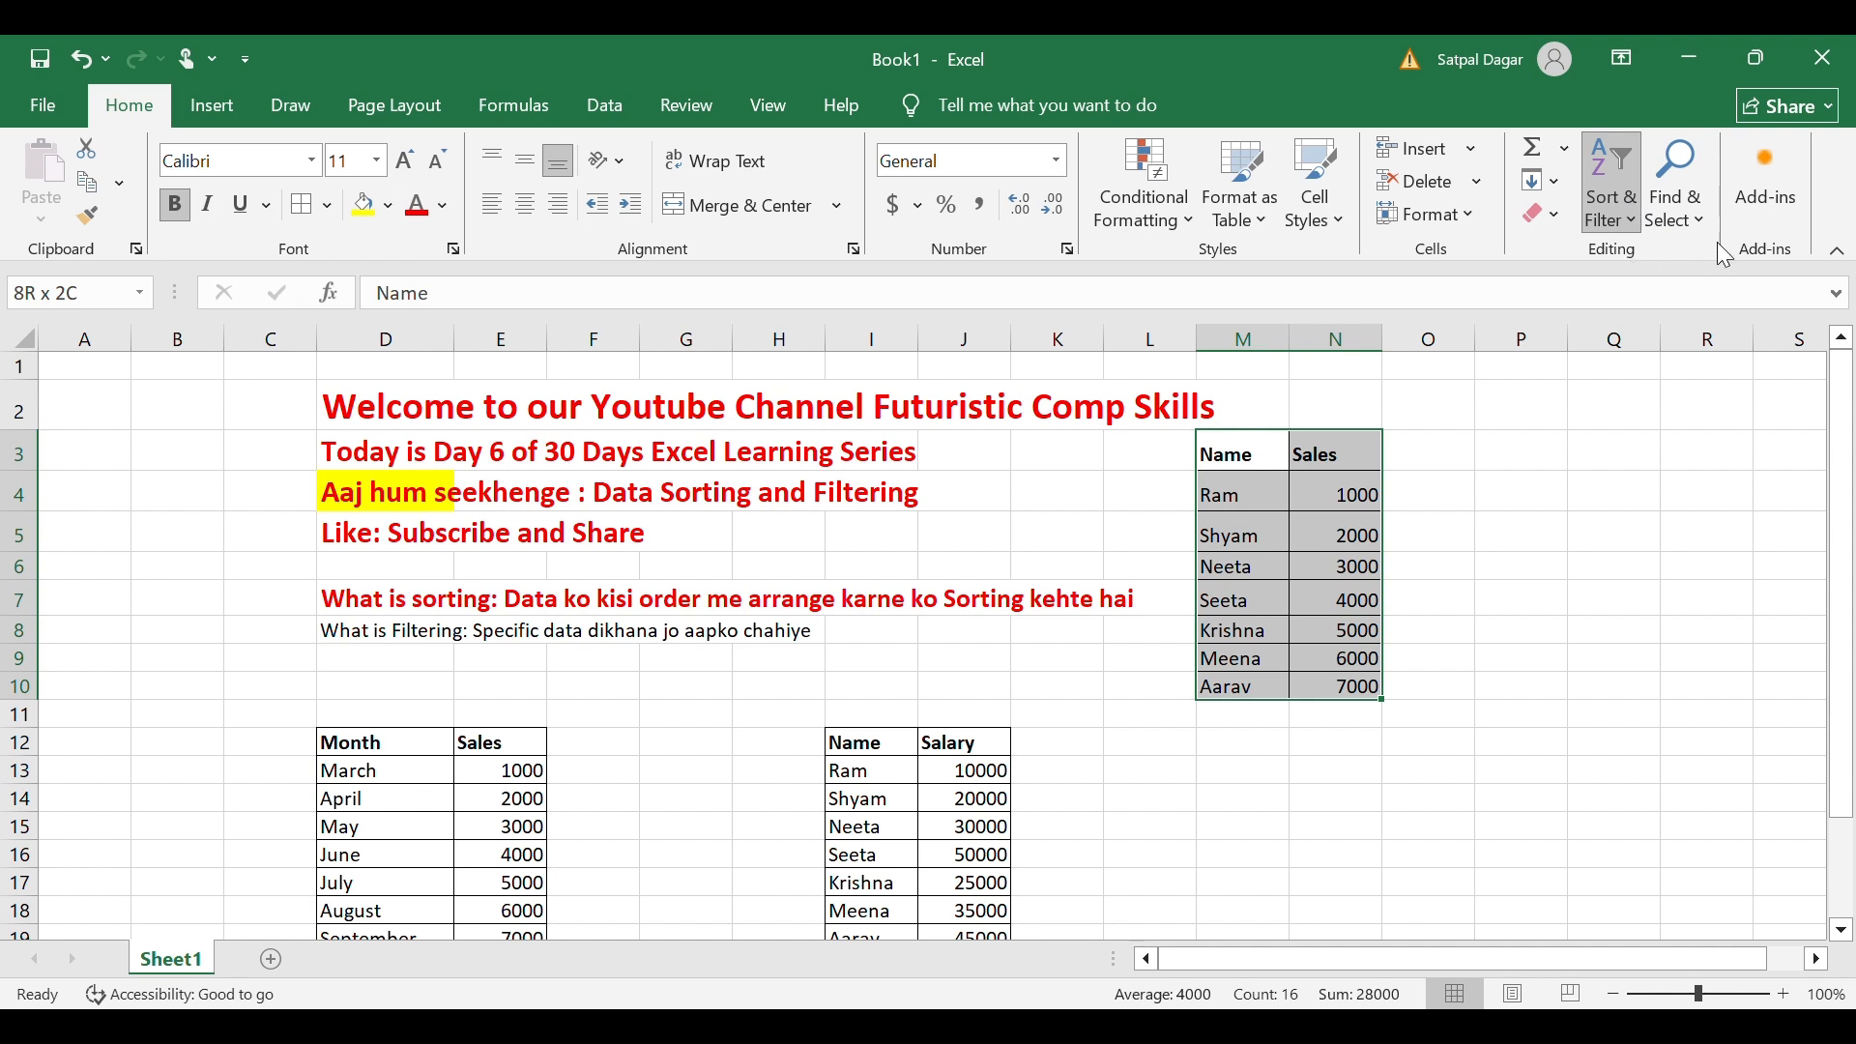
key("alt+h")
key("s")
key("s")
left_click(1306, 505)
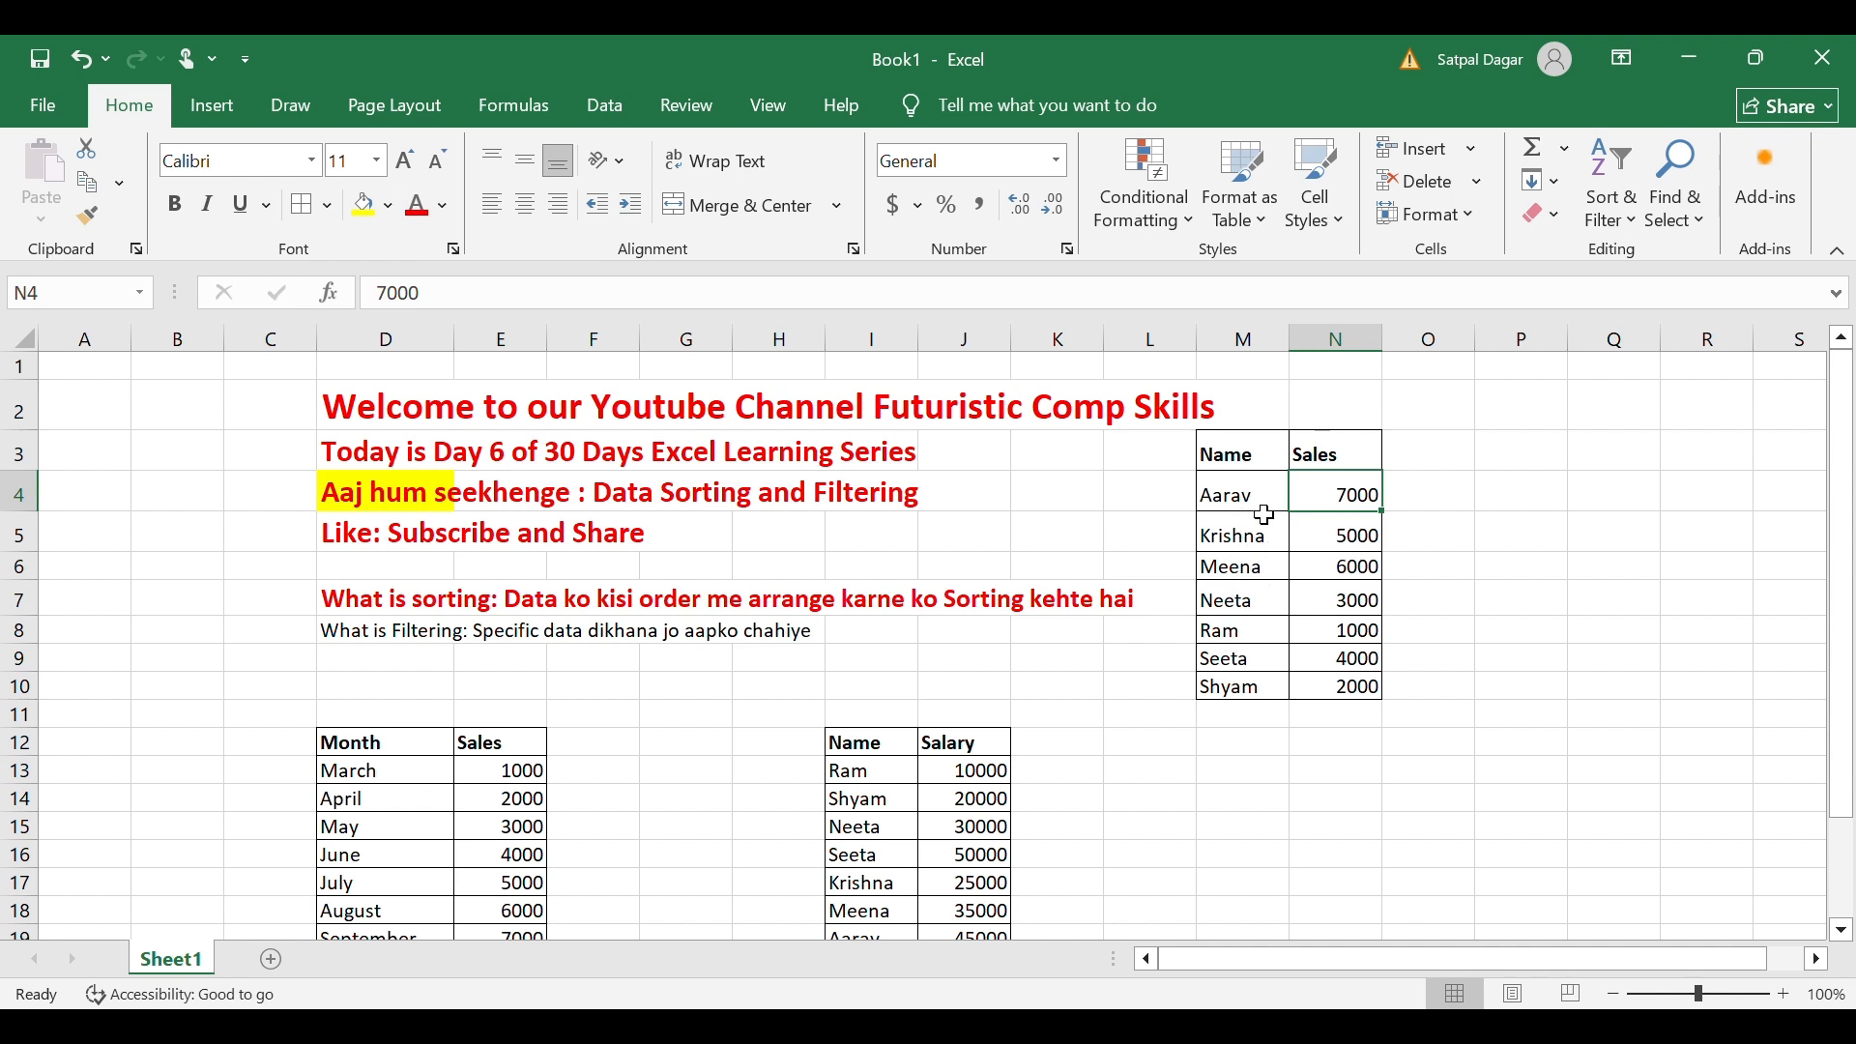
Reselect the Name/Sales table and review the Sort & Filter options without changing anything.
left_click(1238, 462)
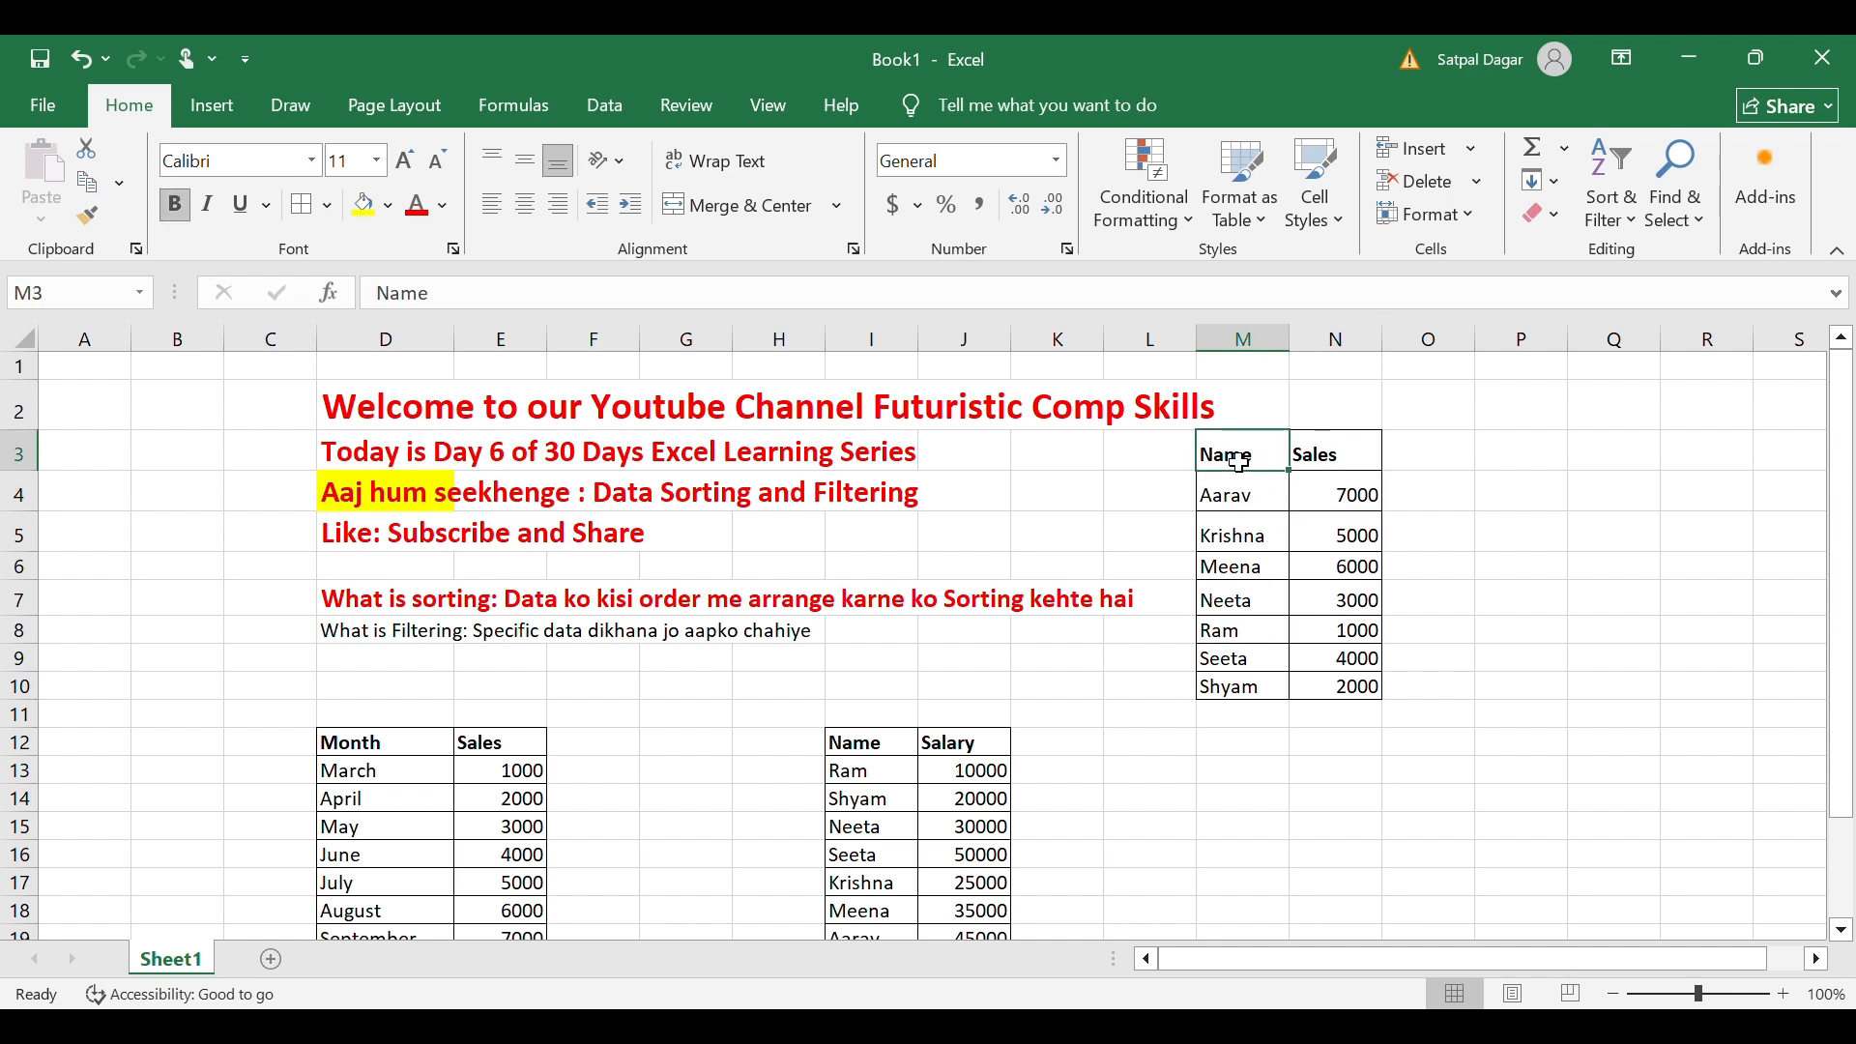
key("Right")
mouse_move(1238, 462)
left_mouse_down()
mouse_move(1334, 460)
mouse_move(1344, 688)
left_mouse_up()
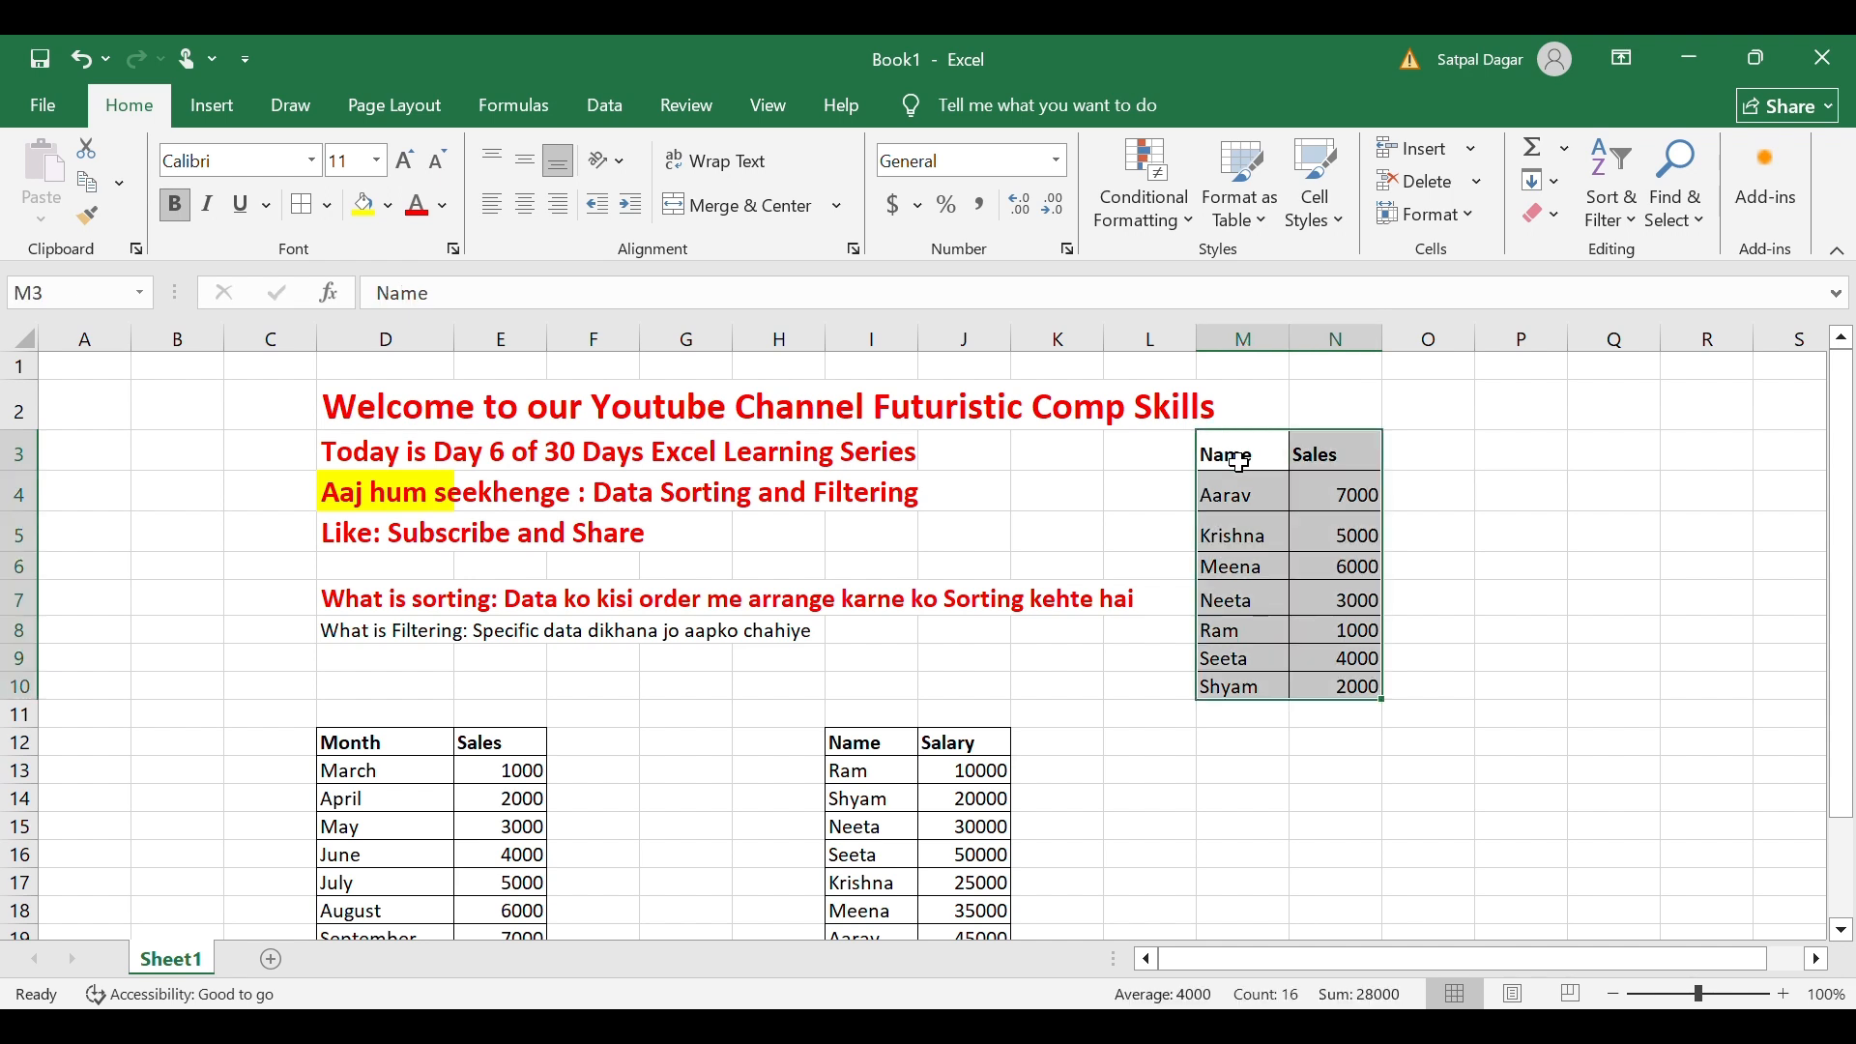
left_click(1622, 208)
left_click(1237, 456)
left_click(1236, 570)
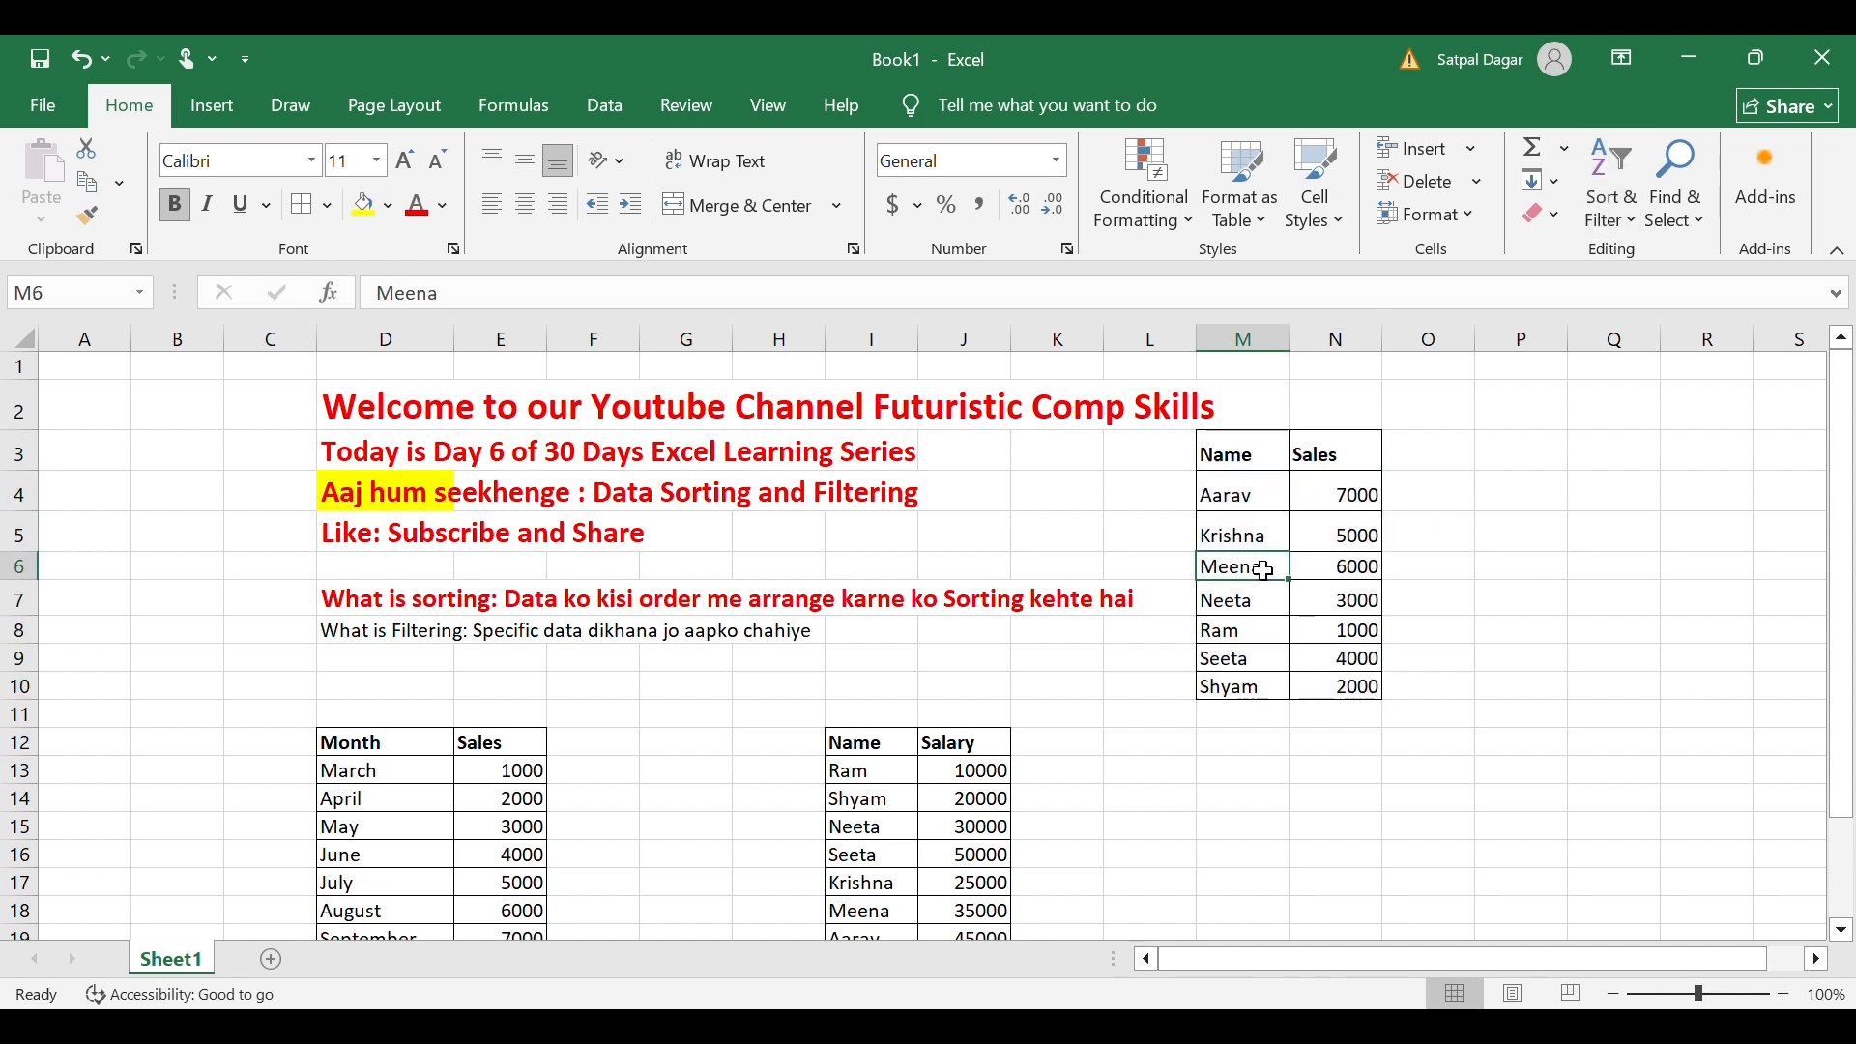
Undo the alphabetical sort, then try A-to-Z and Z-to-A name sorts on M3:N10.
left_click(1241, 454)
key("ctrl+z")
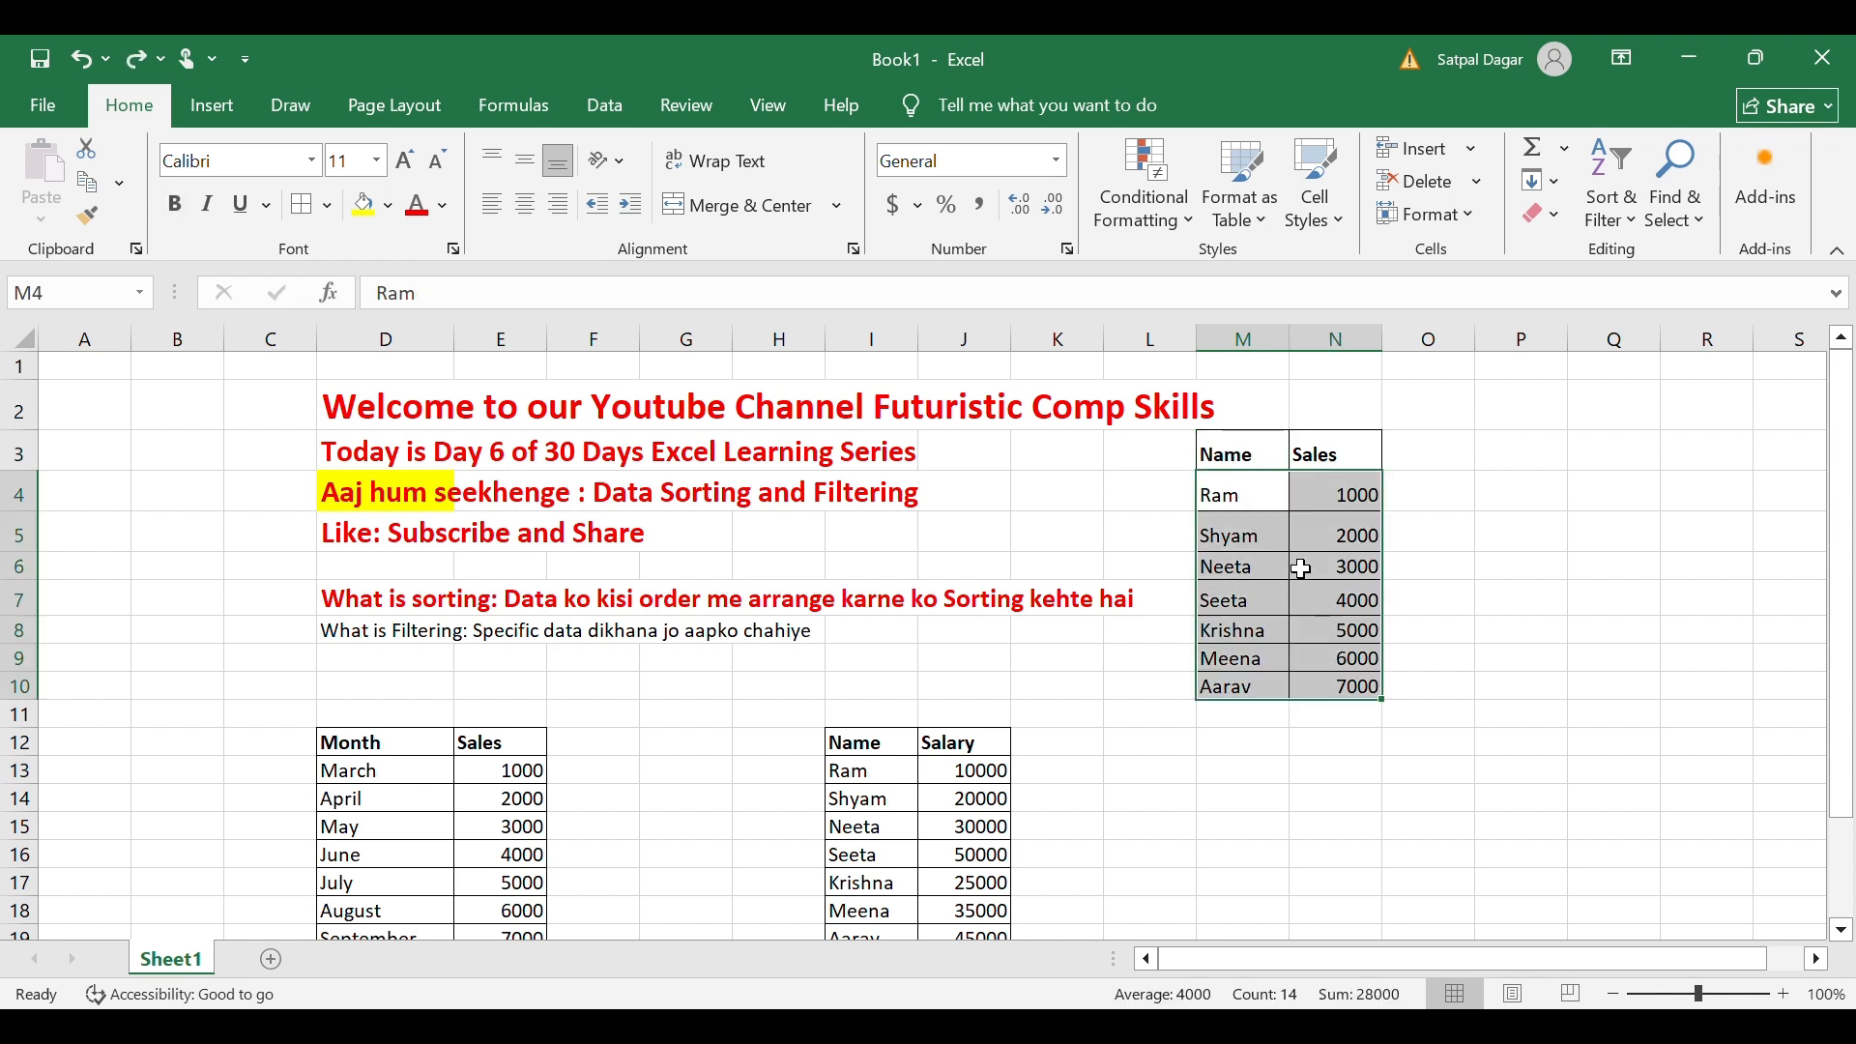
left_click(1250, 455)
left_click_drag(1251, 456, 1337, 686)
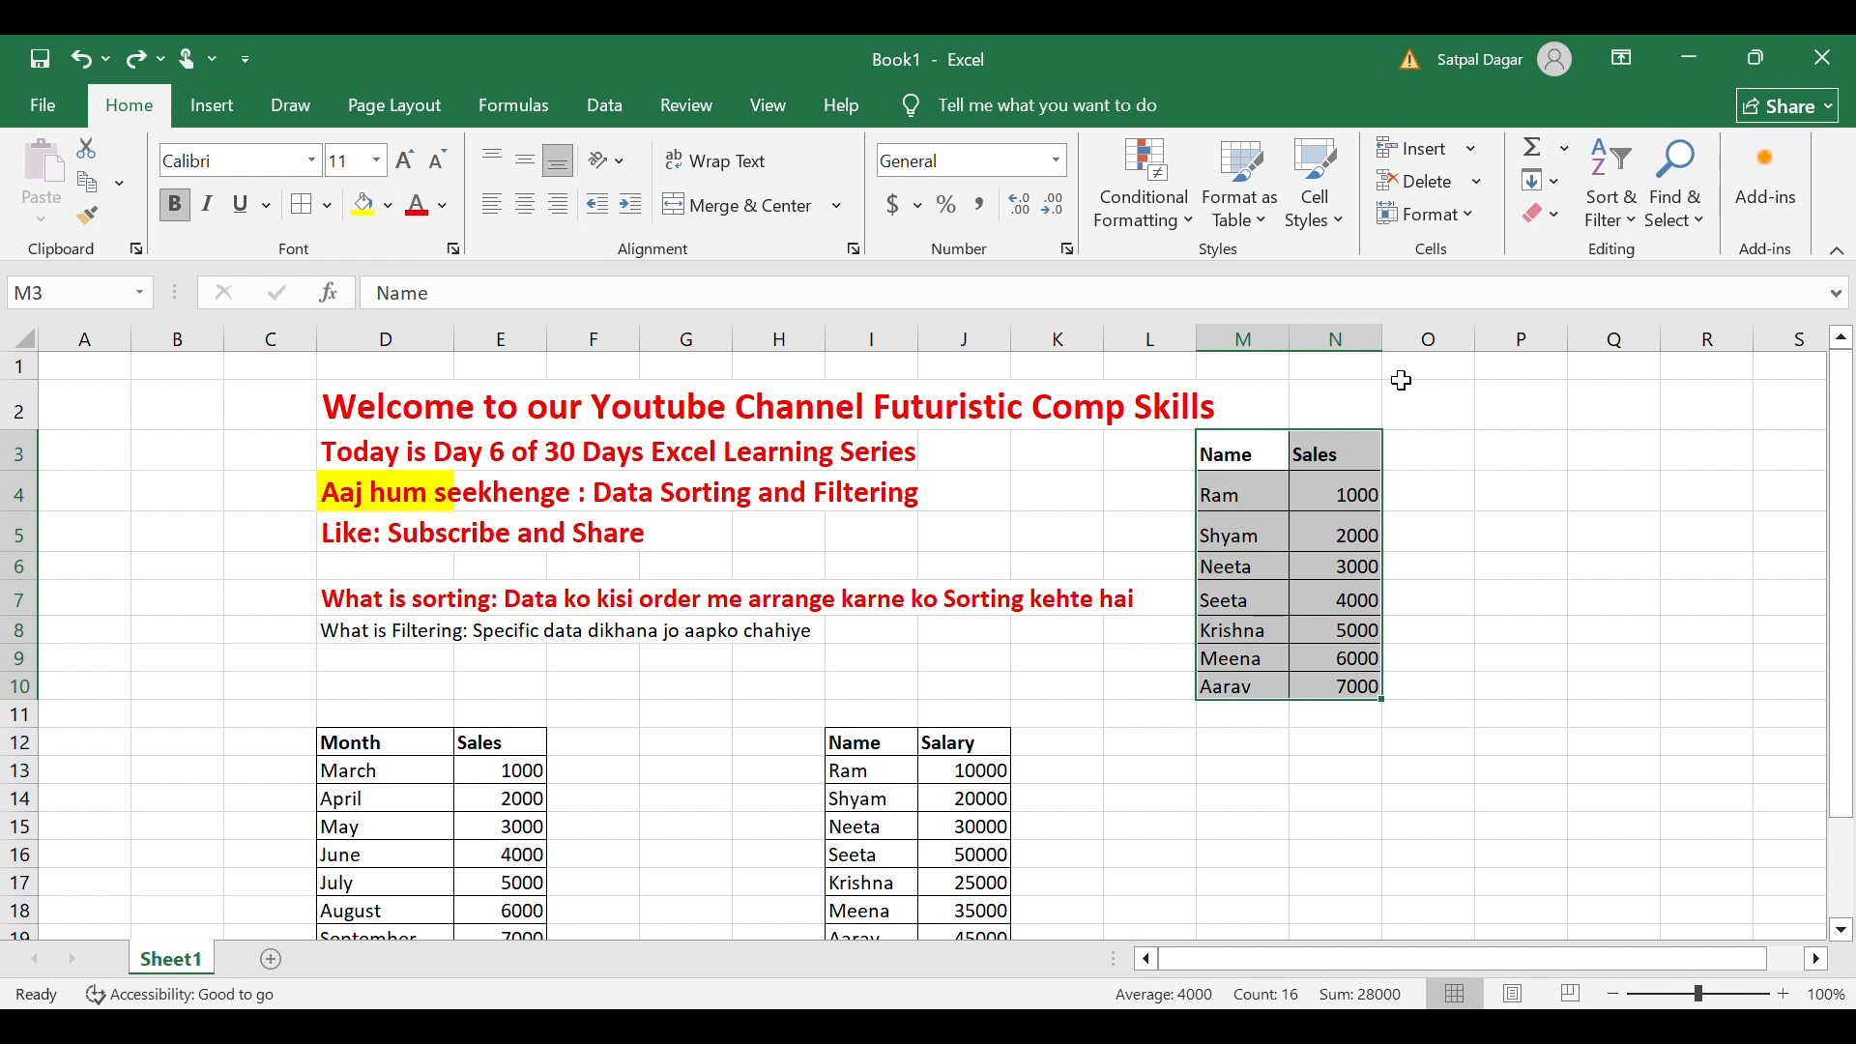
left_click(1673, 255)
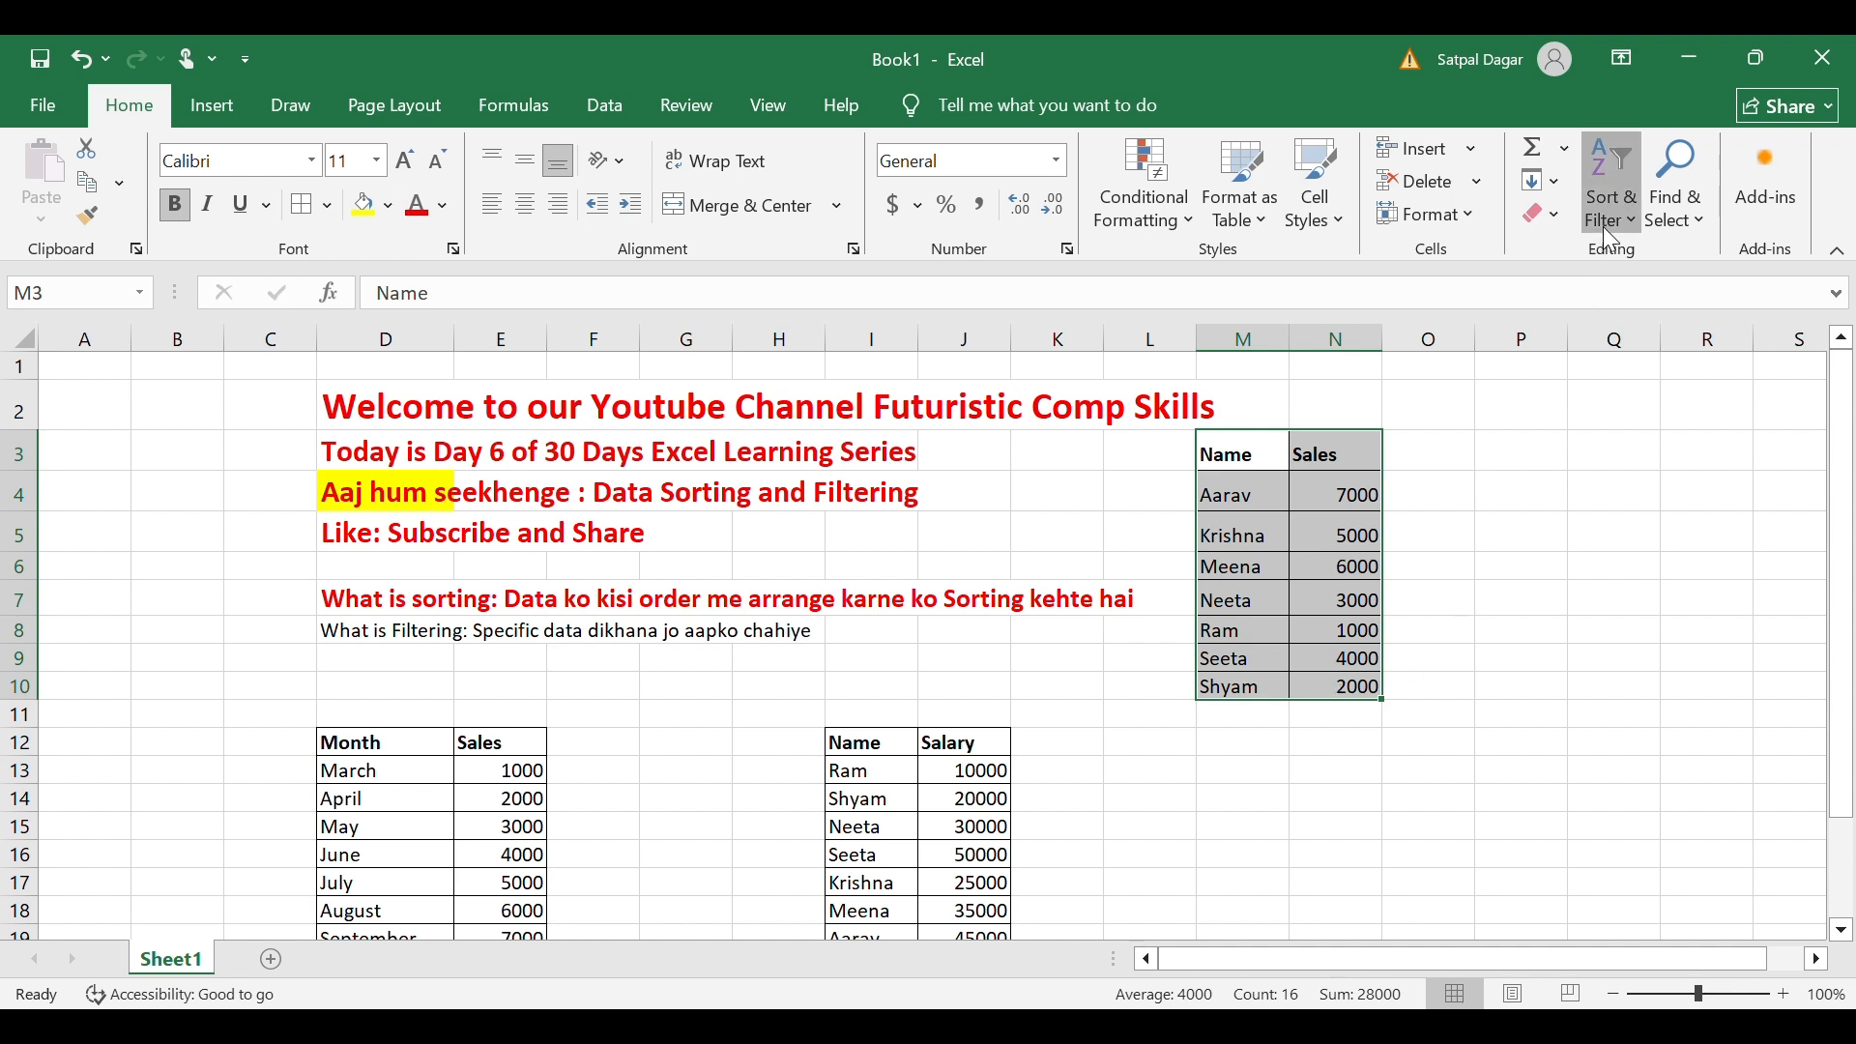
left_click(1628, 288)
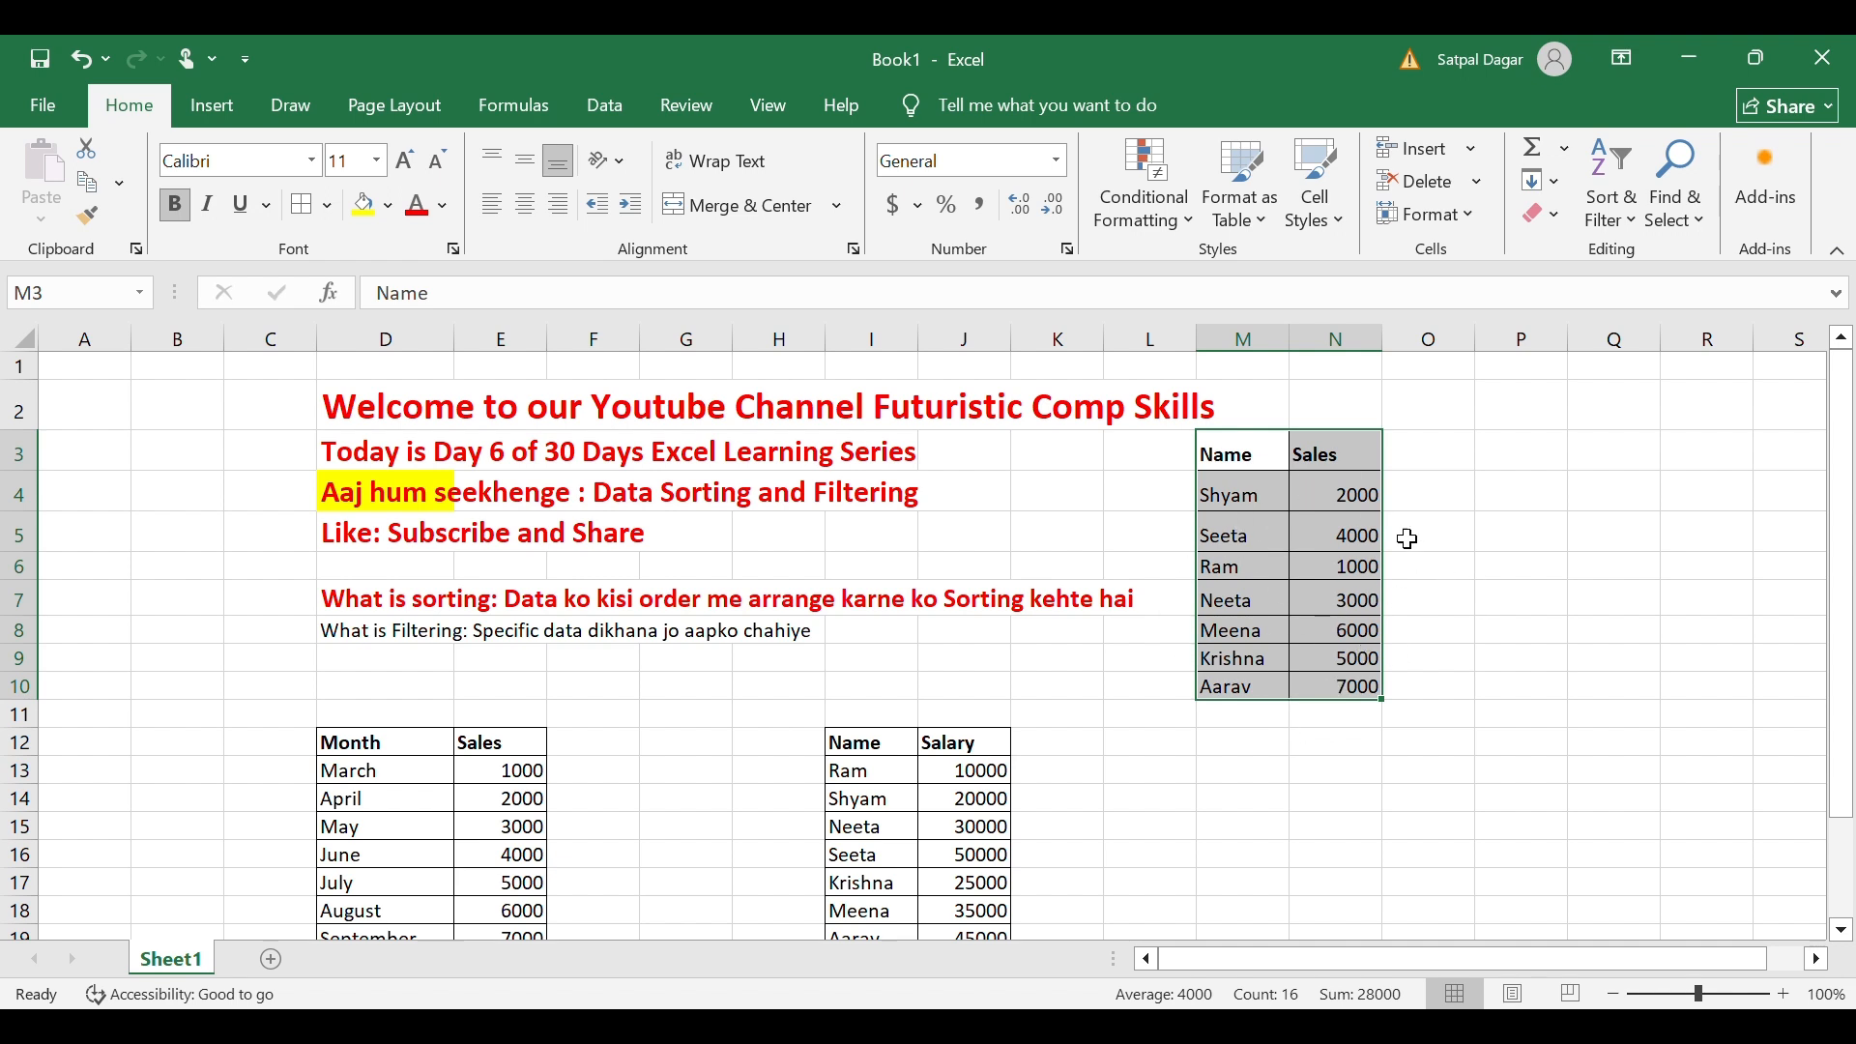
Sort by the Sales column smallest to largest, expanding the selection to keep names aligned.
left_click(1513, 541)
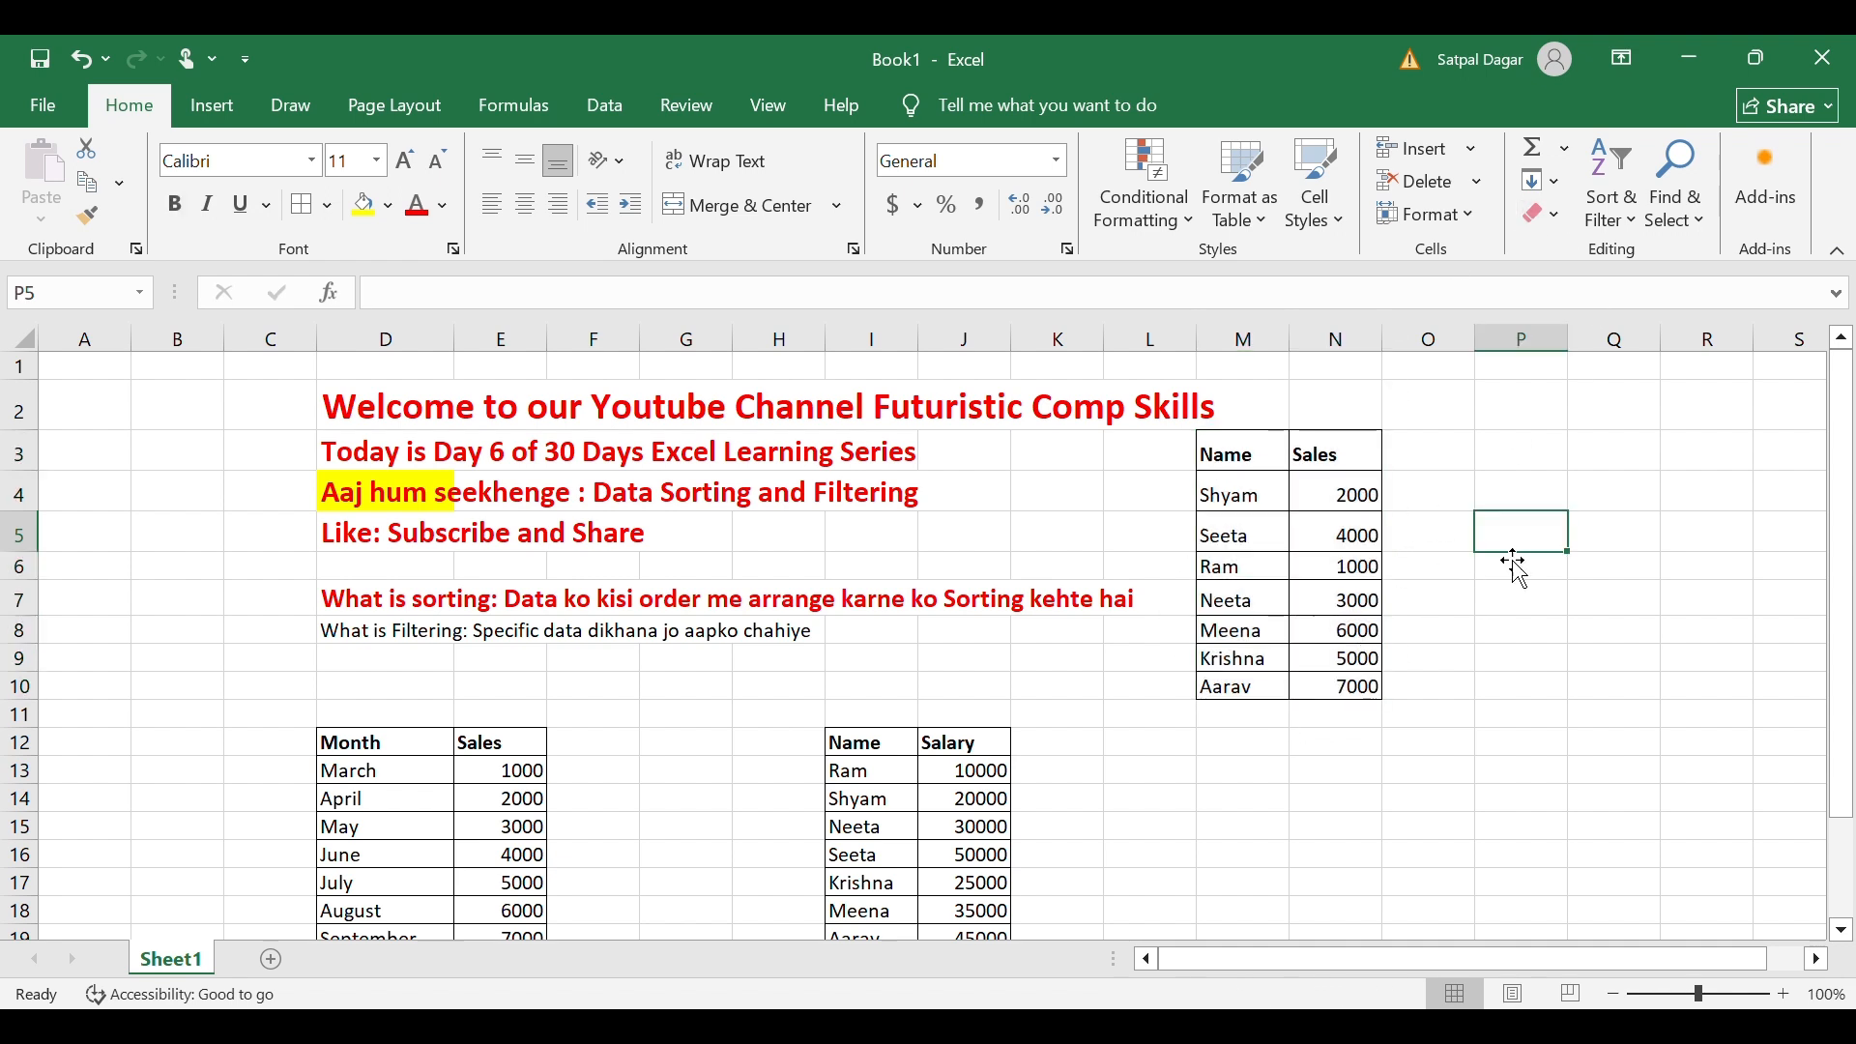
left_click_drag(1357, 462, 1373, 688)
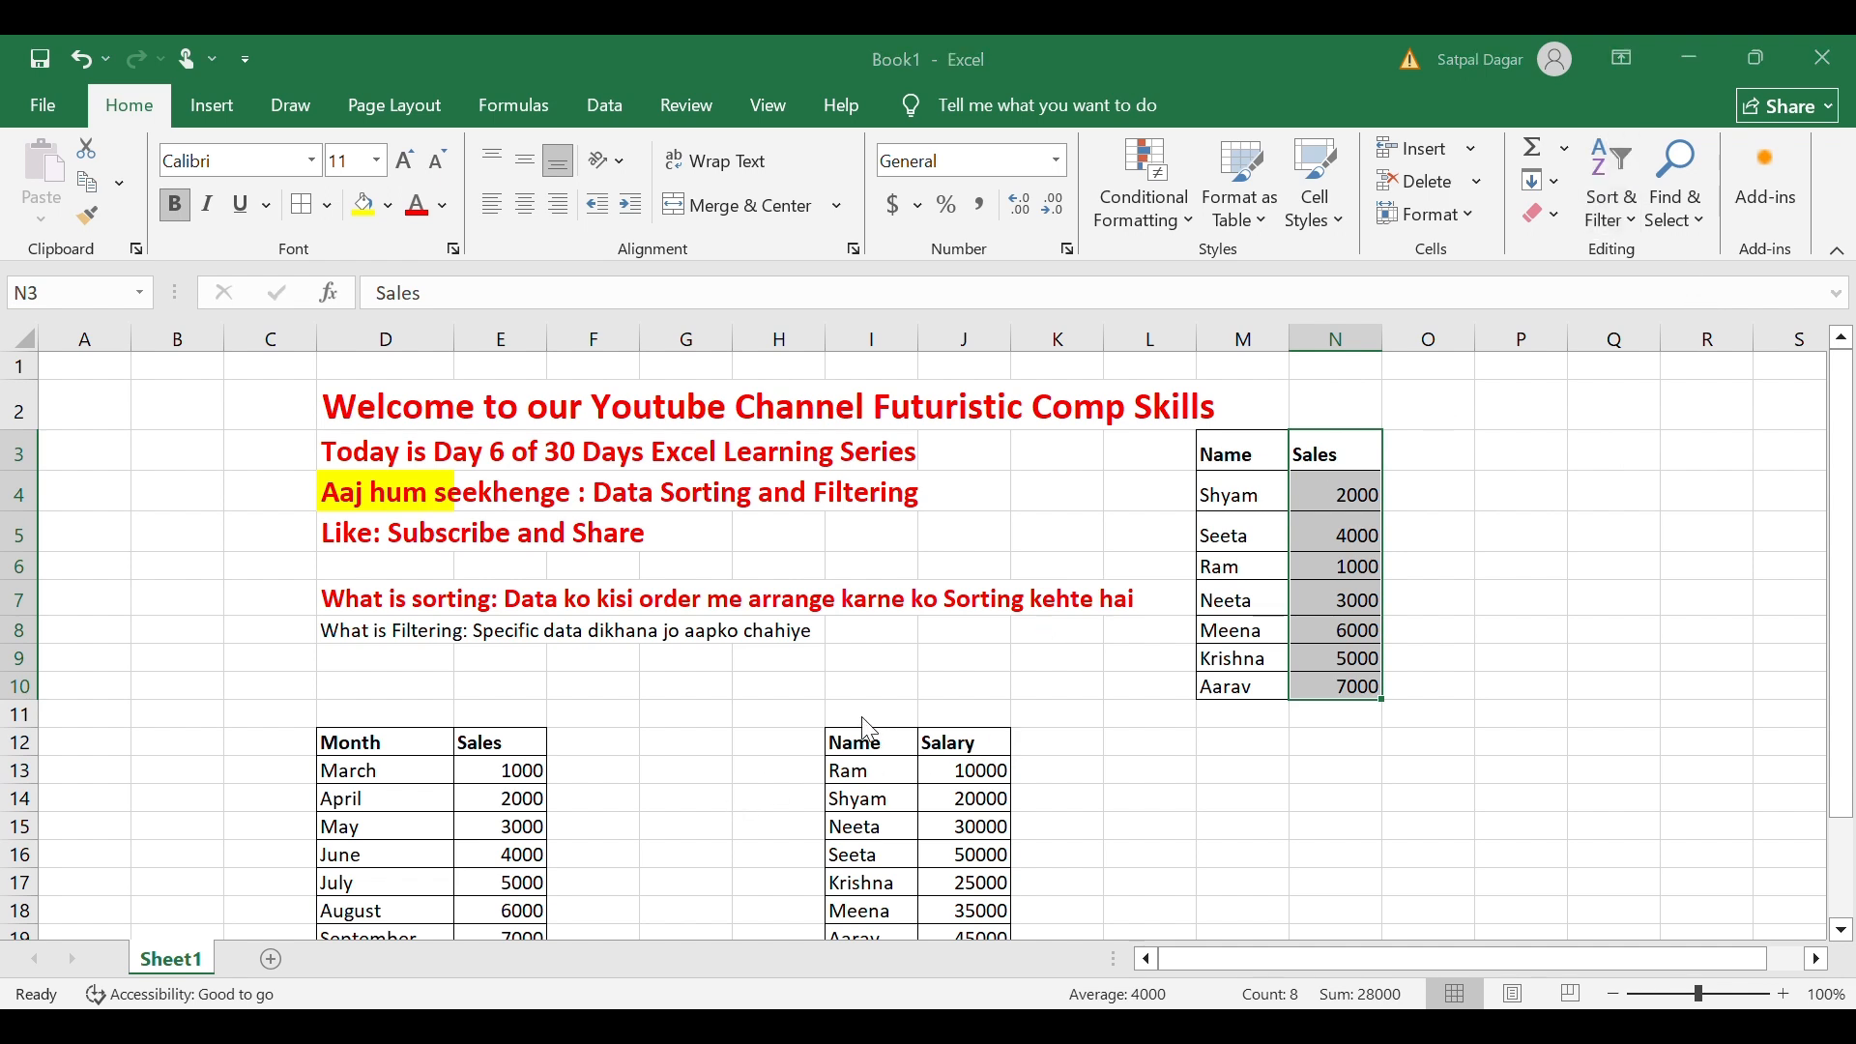
left_click(1038, 759)
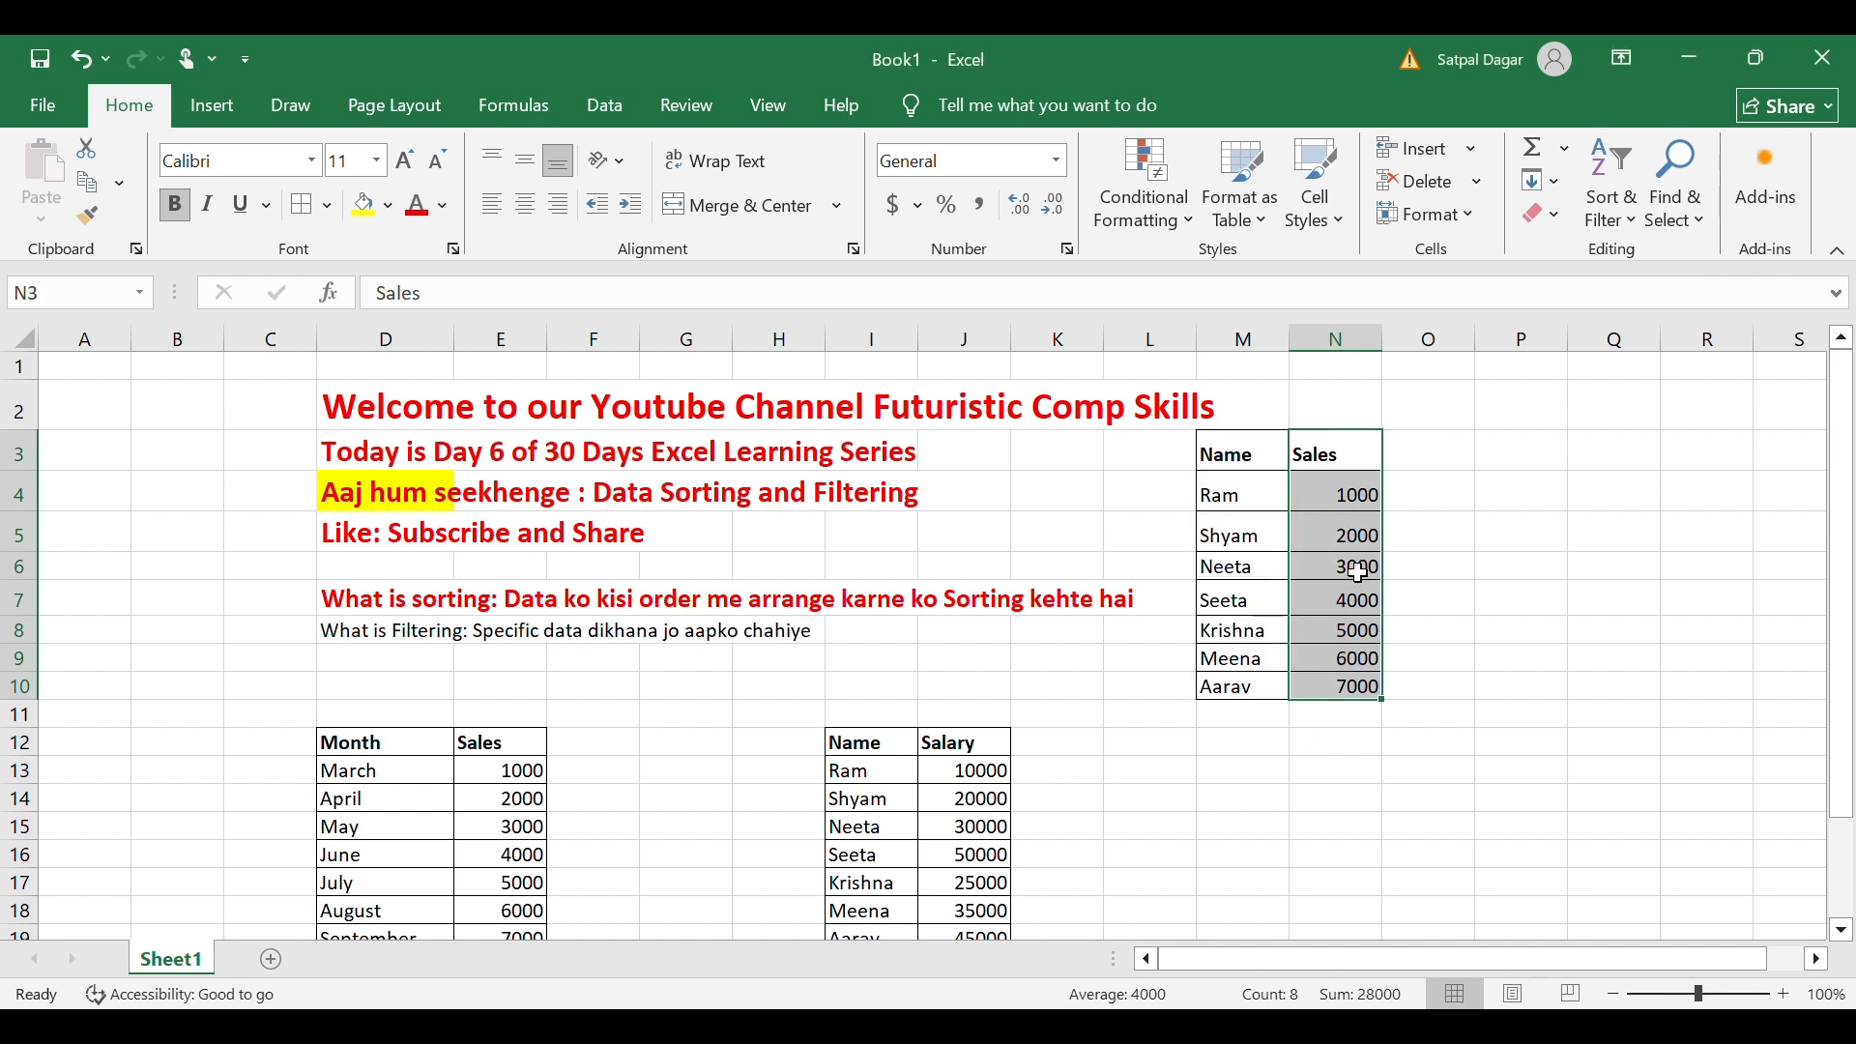
left_click(1370, 508)
left_click_drag(1367, 505, 1363, 703)
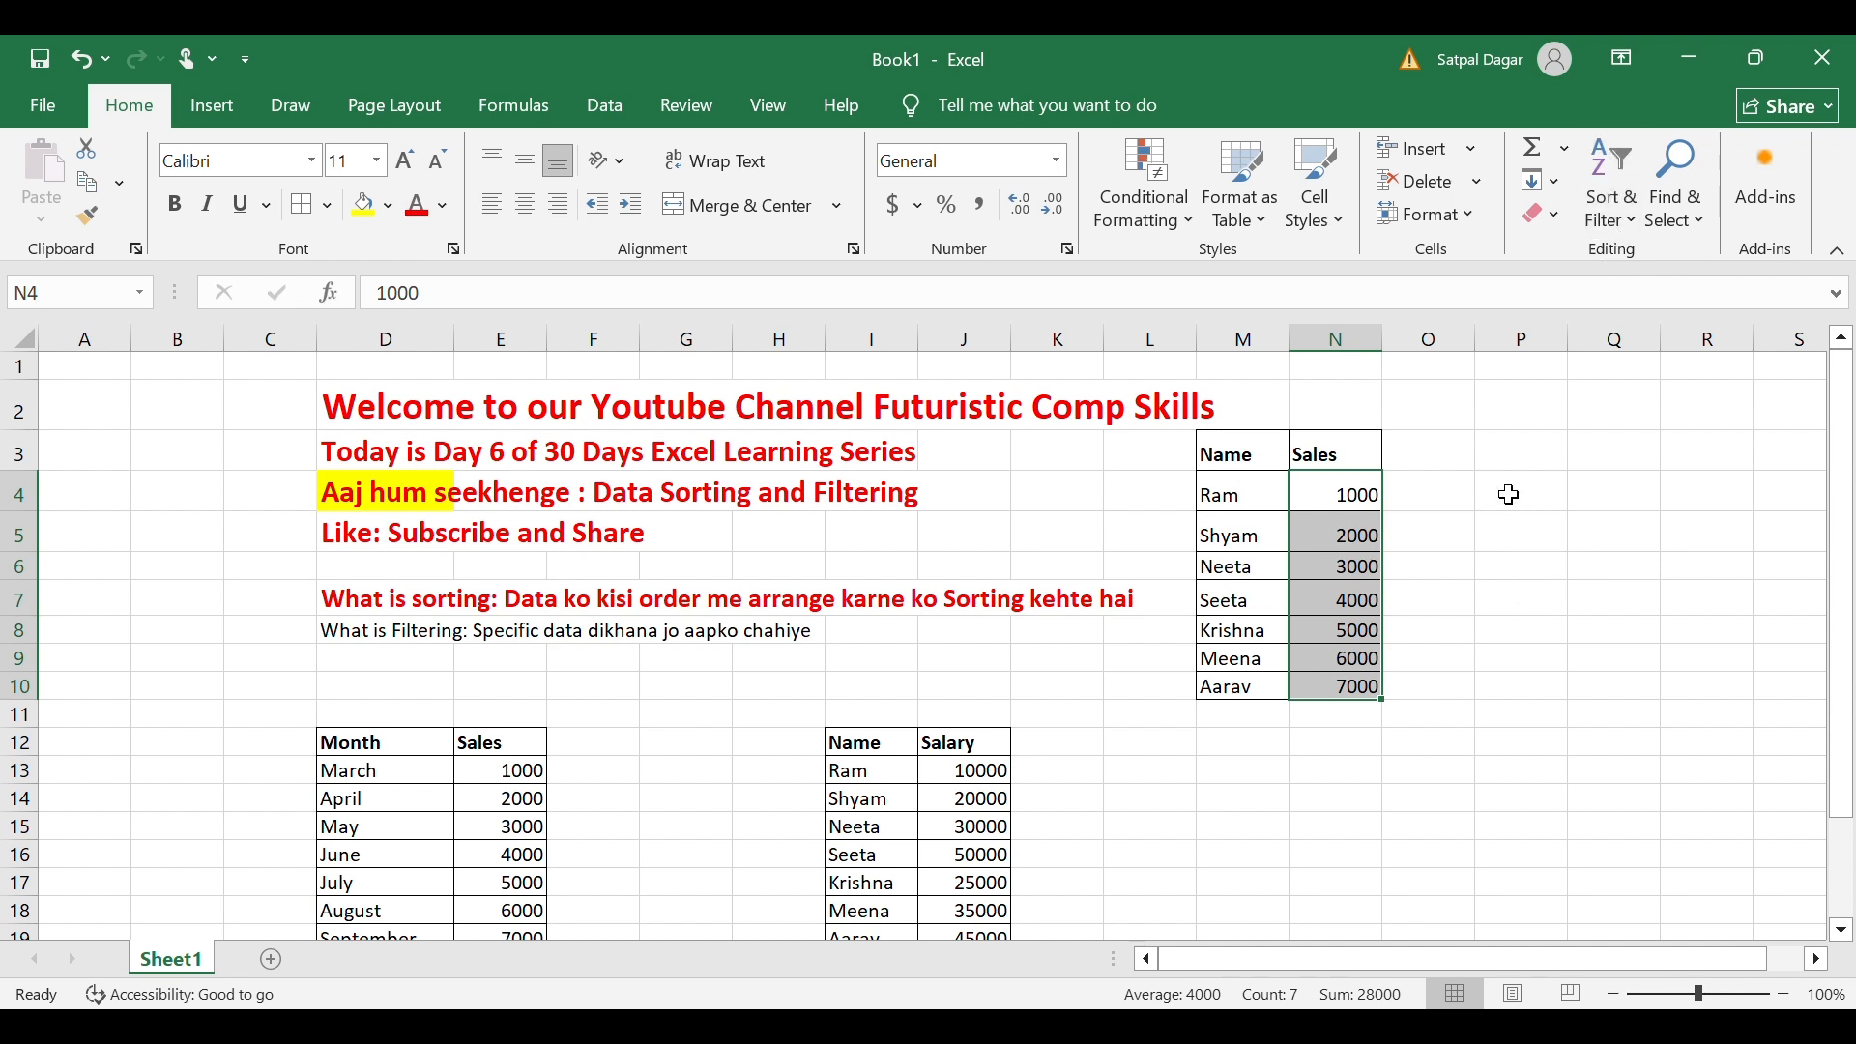
left_click(1606, 223)
left_click(363, 642)
Make the D8 'What is Filtering' line red, bold and size 14.
left_click(416, 205)
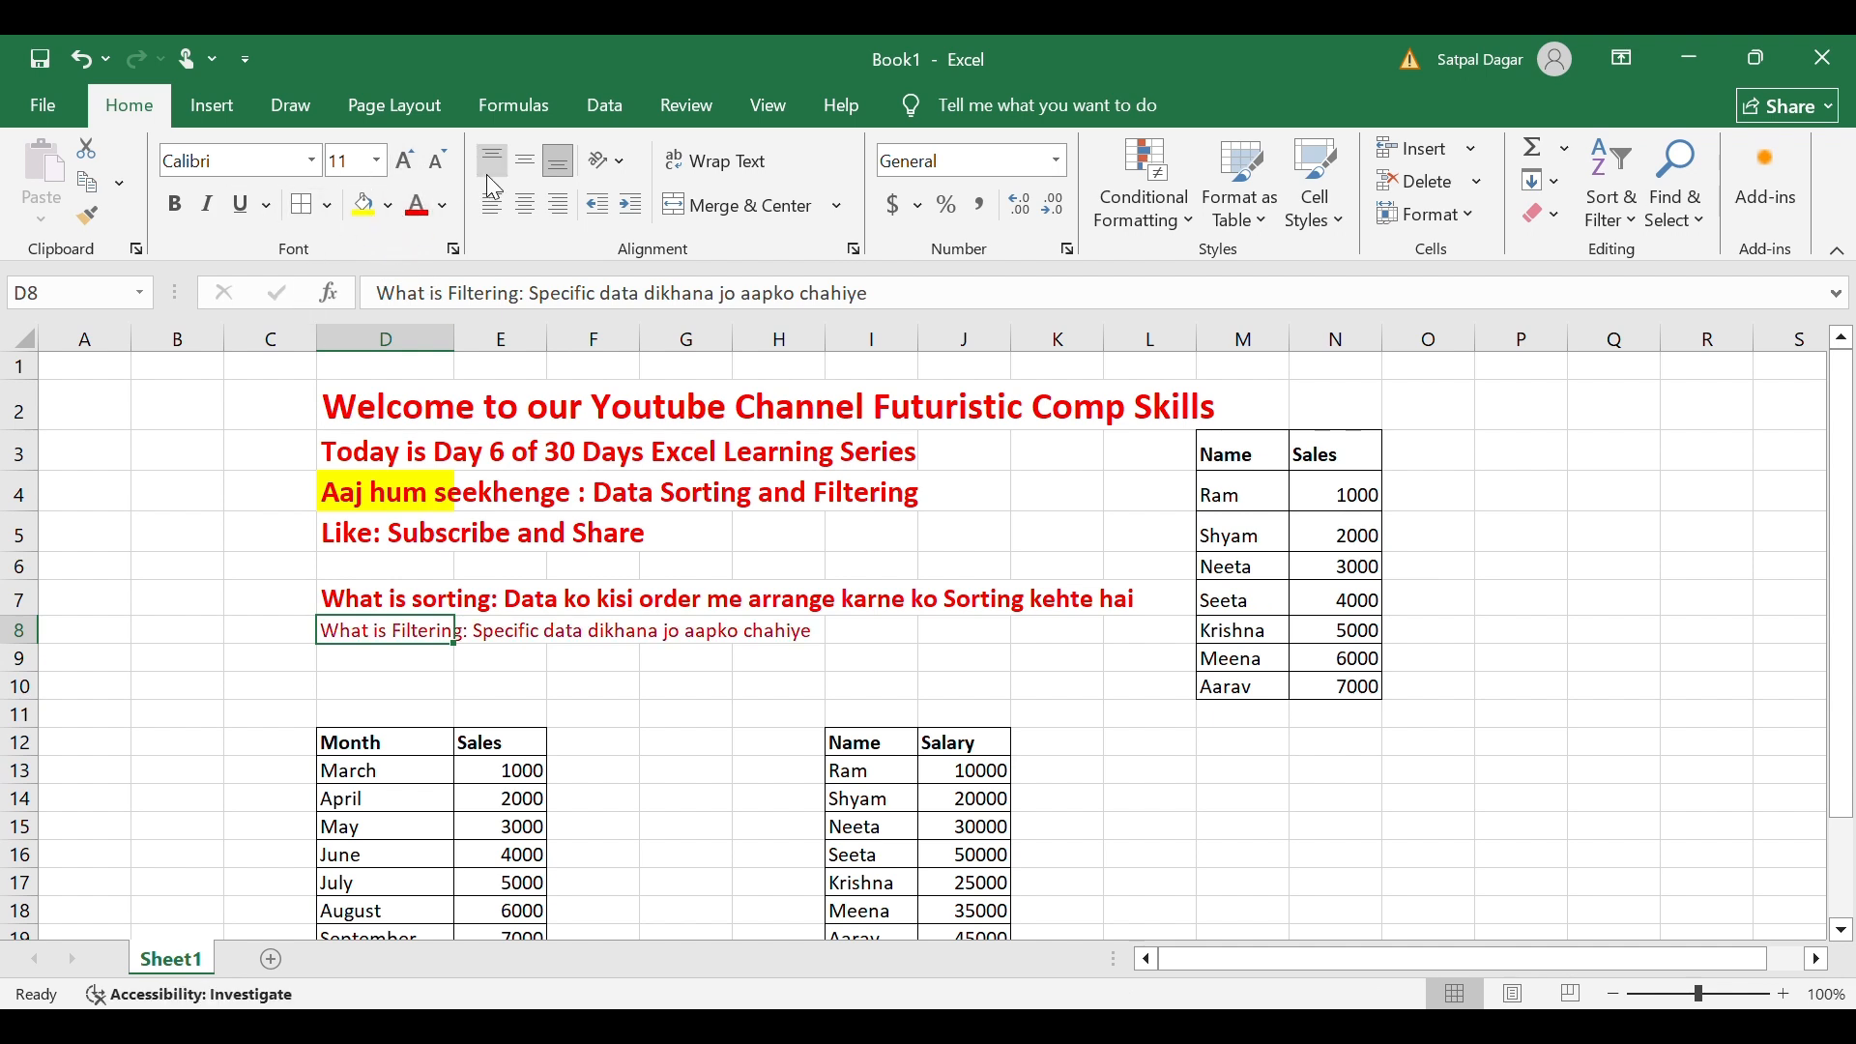
left_click(400, 163)
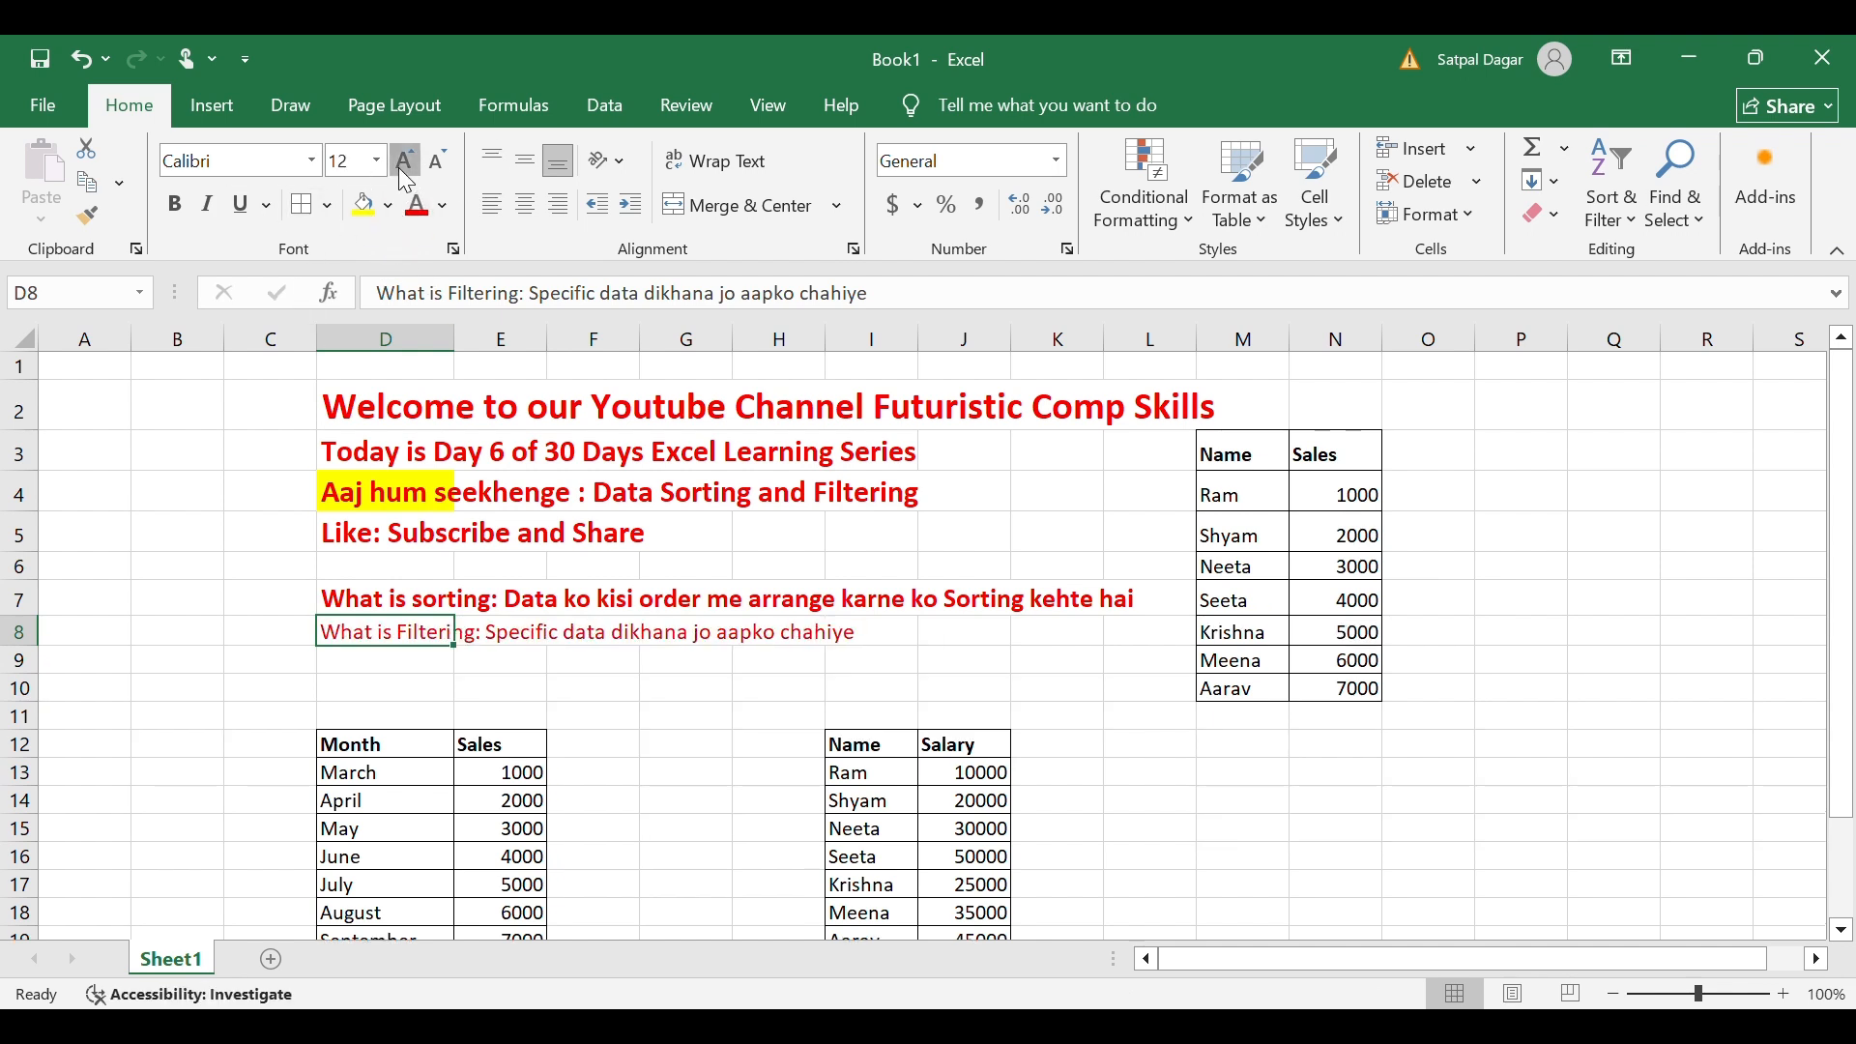
left_click(398, 164)
left_click(189, 193)
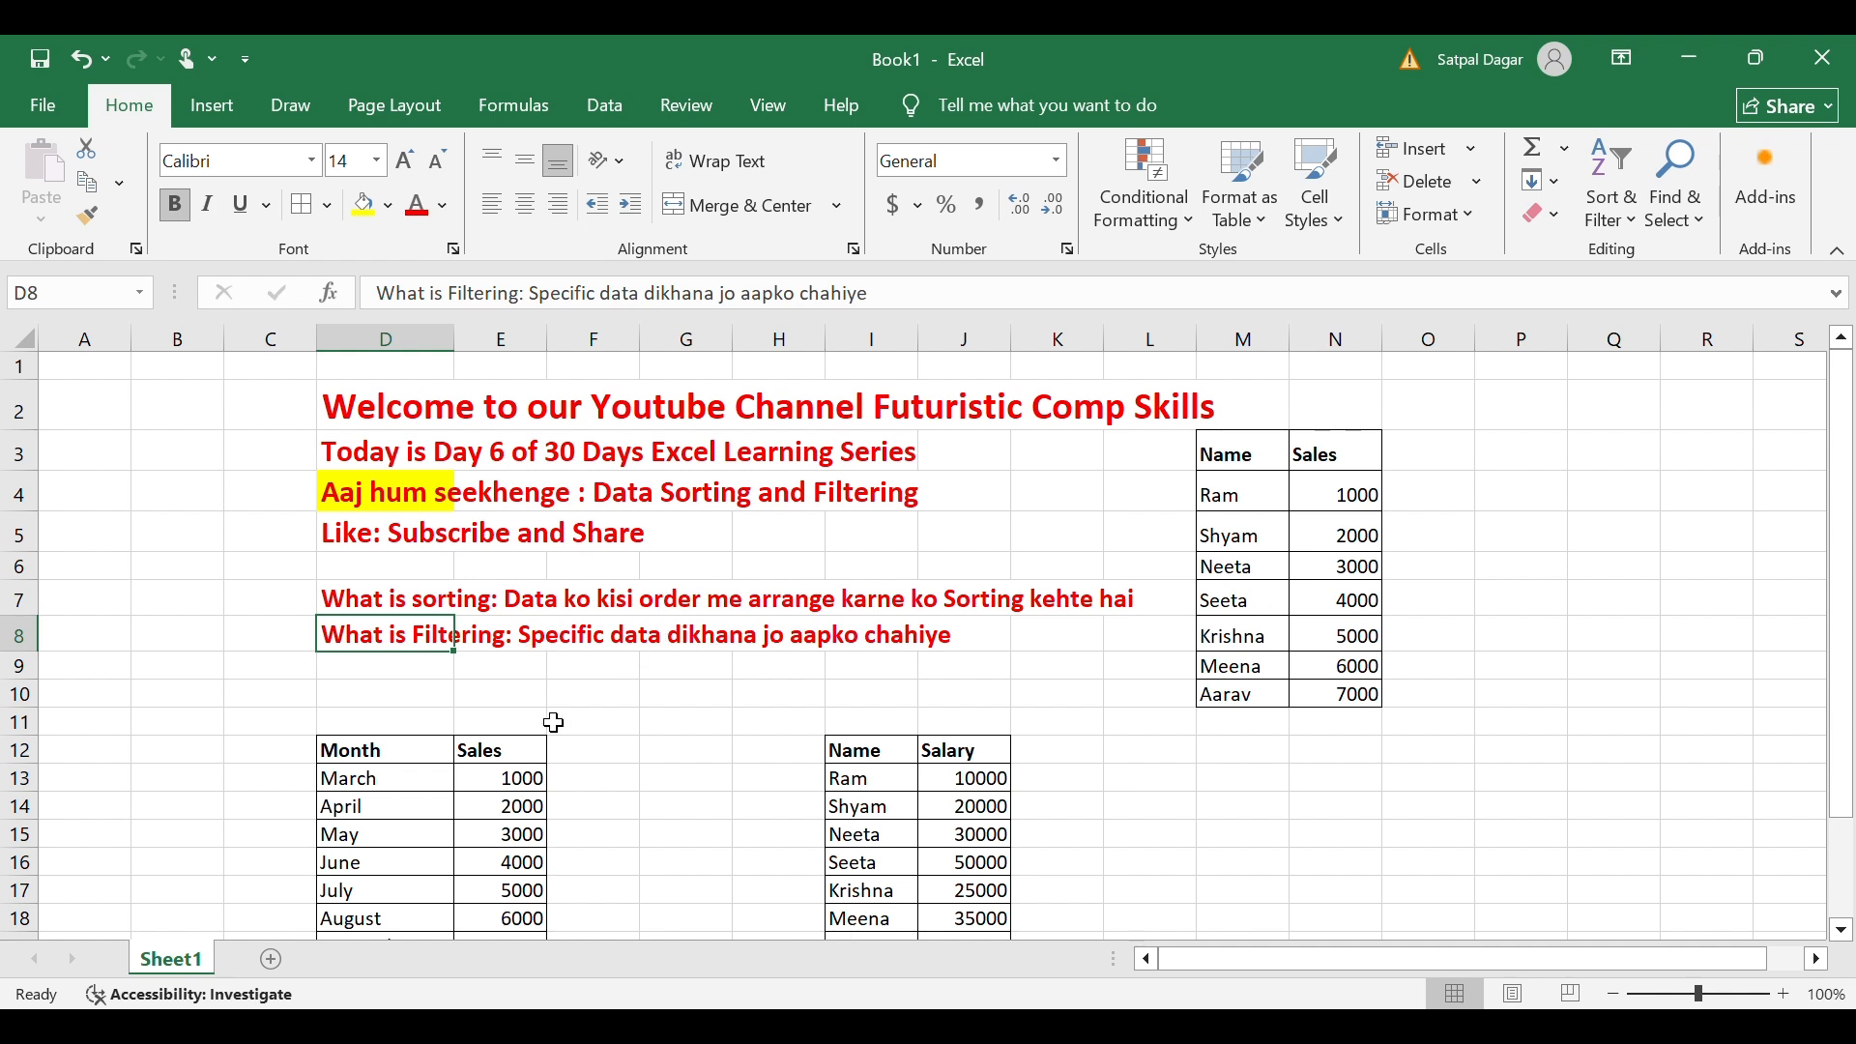
scroll(675, 764, "down", 2)
scroll(675, 764, "up", 3)
left_click(354, 751)
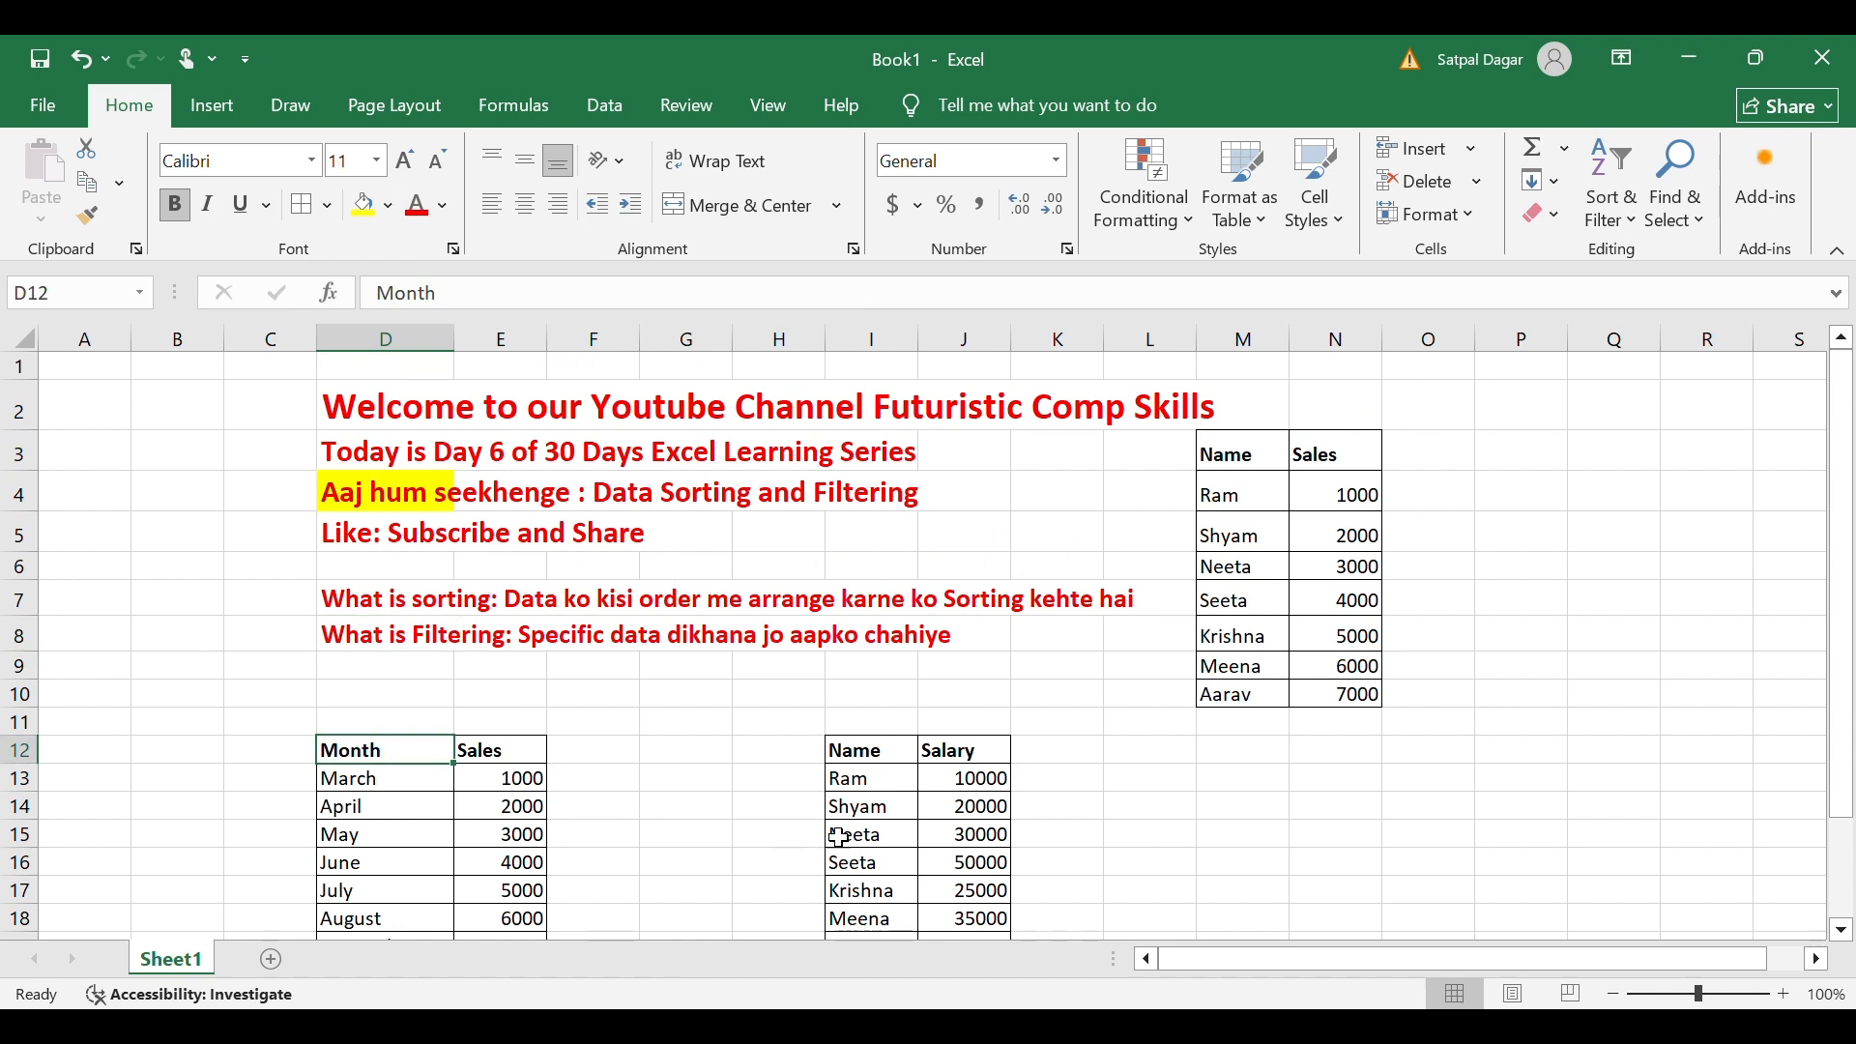
Select the Month and Sales headers in D12:E12 and turn on Filter.
left_click(580, 755)
left_click(391, 759)
left_click_drag(378, 809, 385, 919)
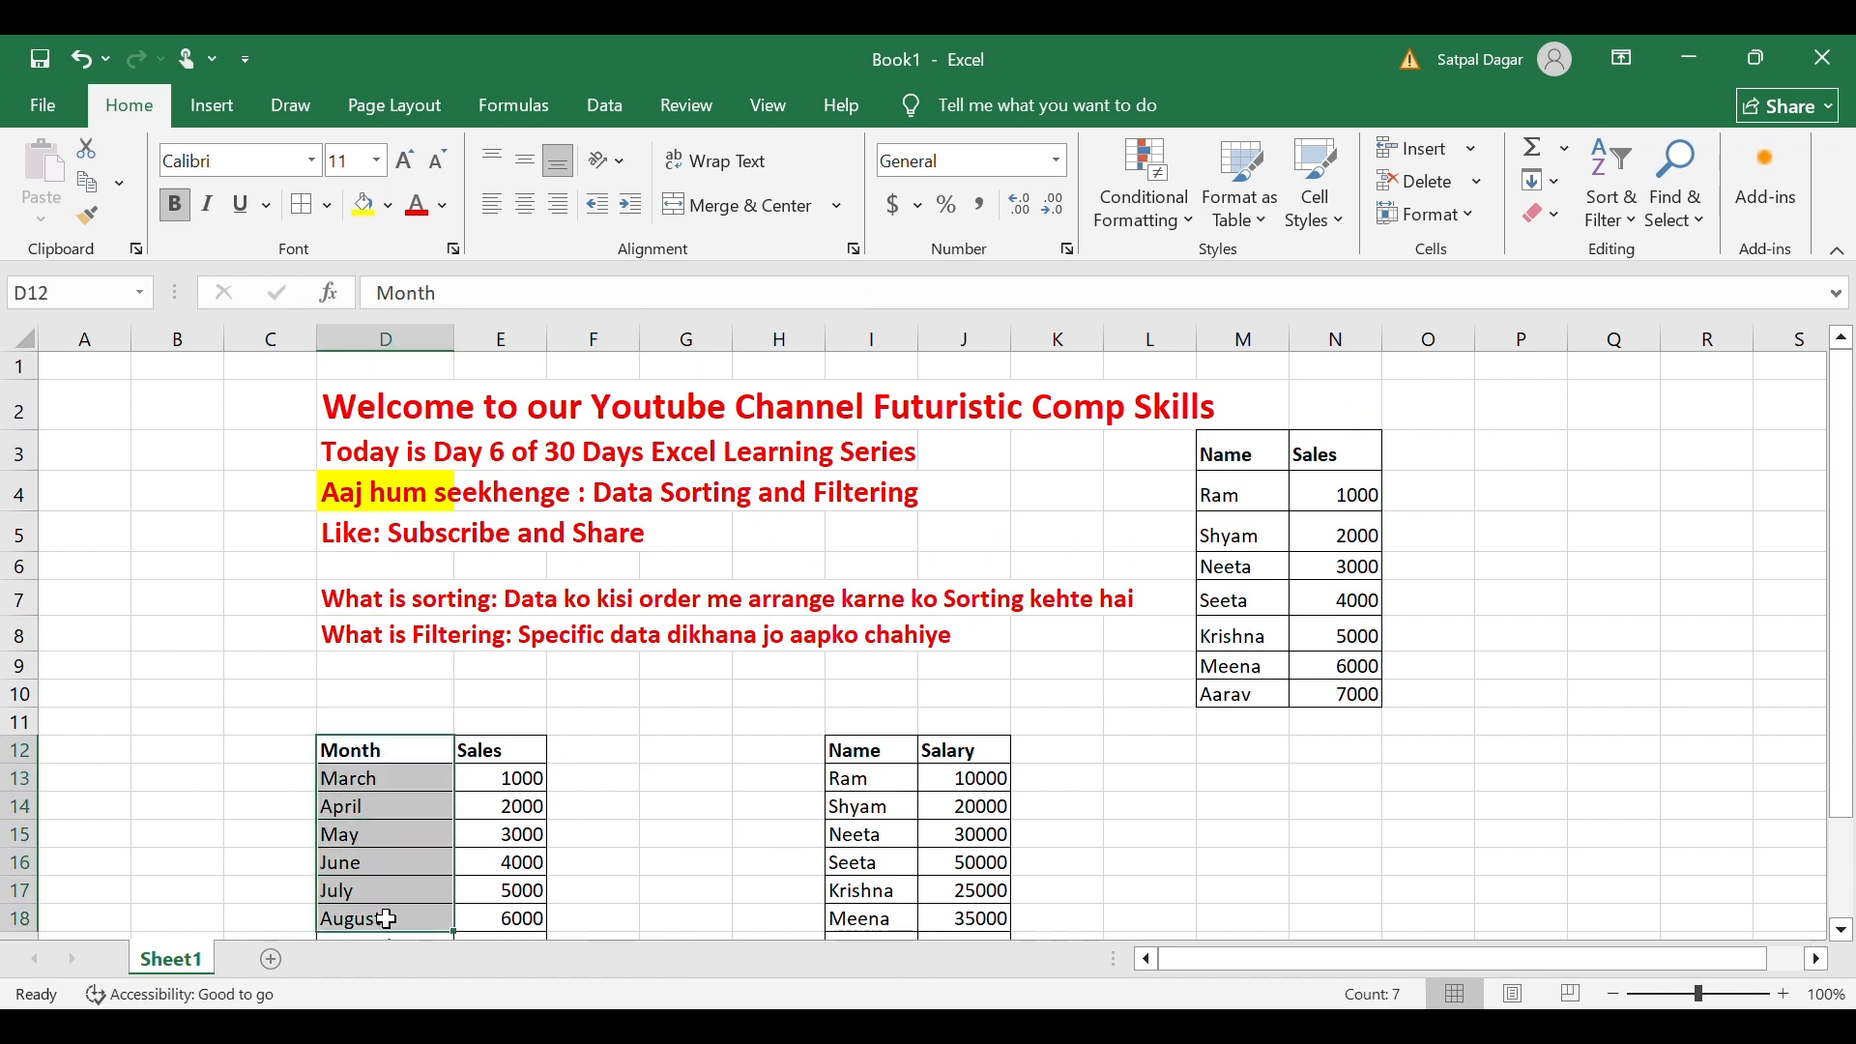
left_click(225, 708)
left_click(411, 757)
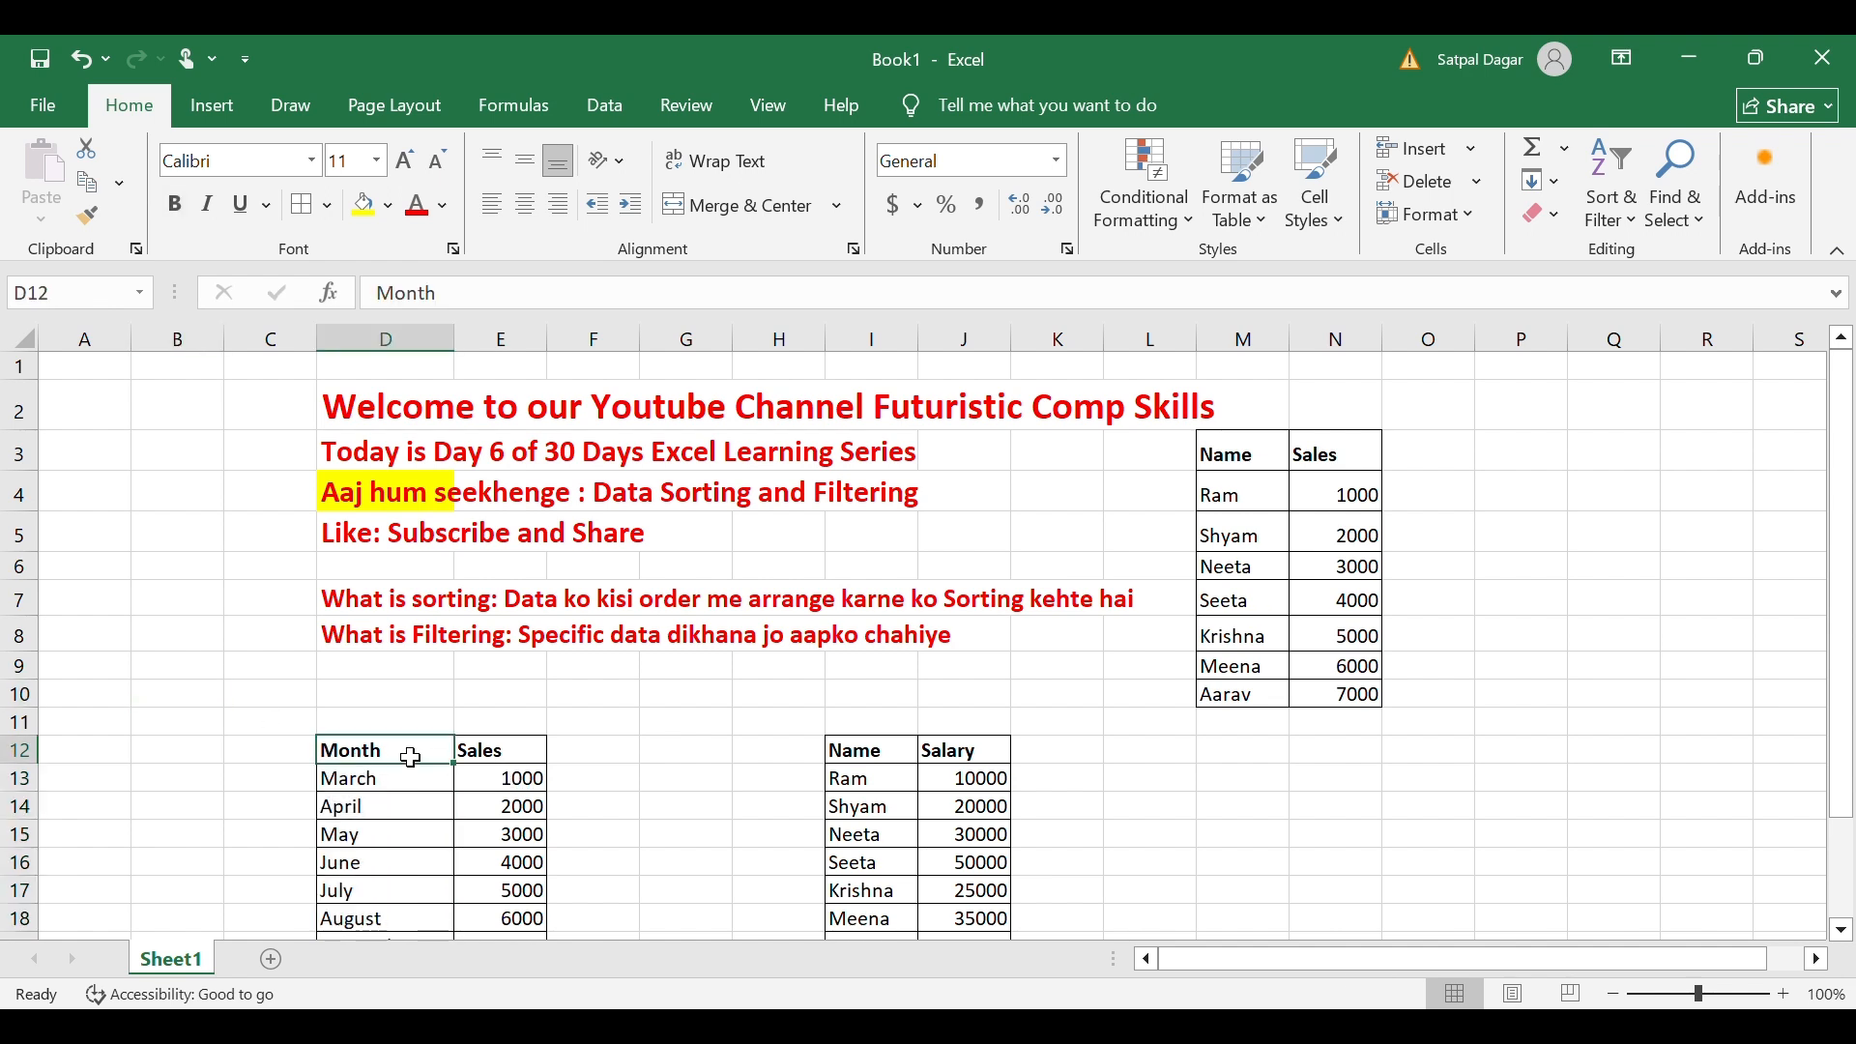
left_click(470, 765)
left_click(385, 757)
left_click_drag(464, 763, 496, 762)
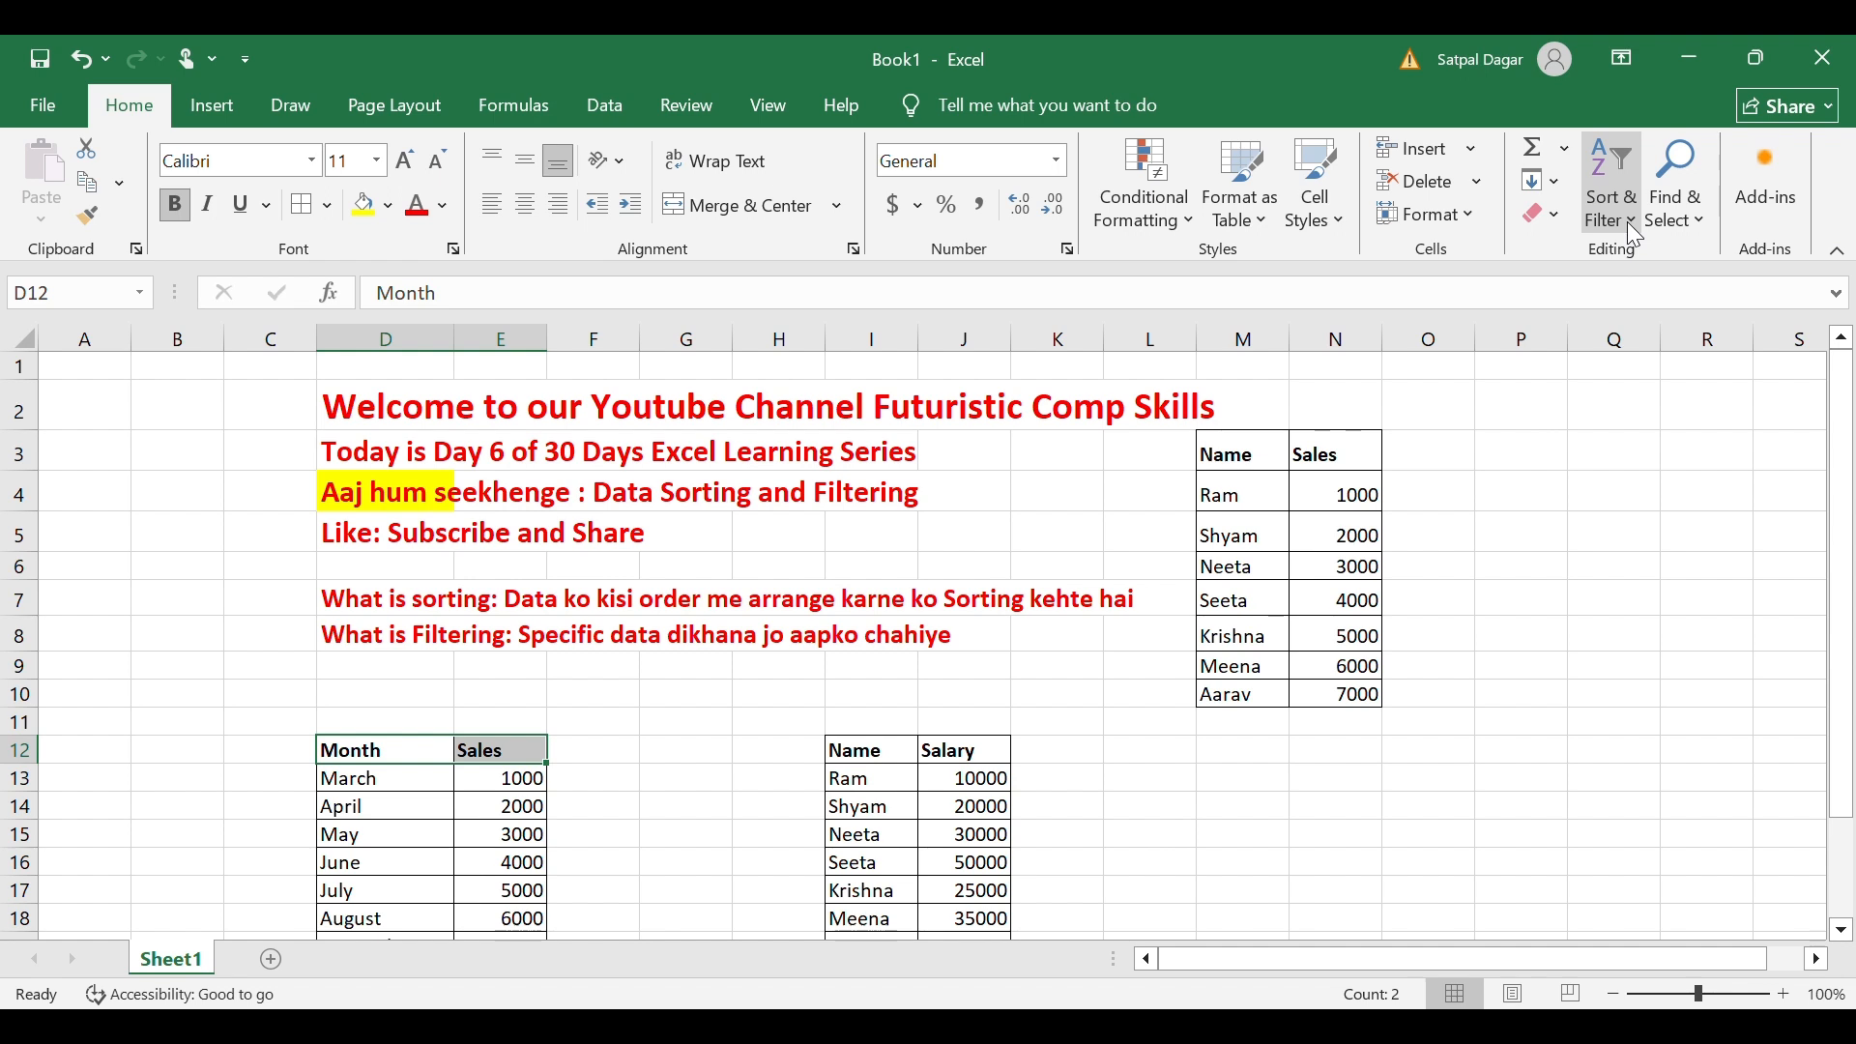
left_click(1638, 372)
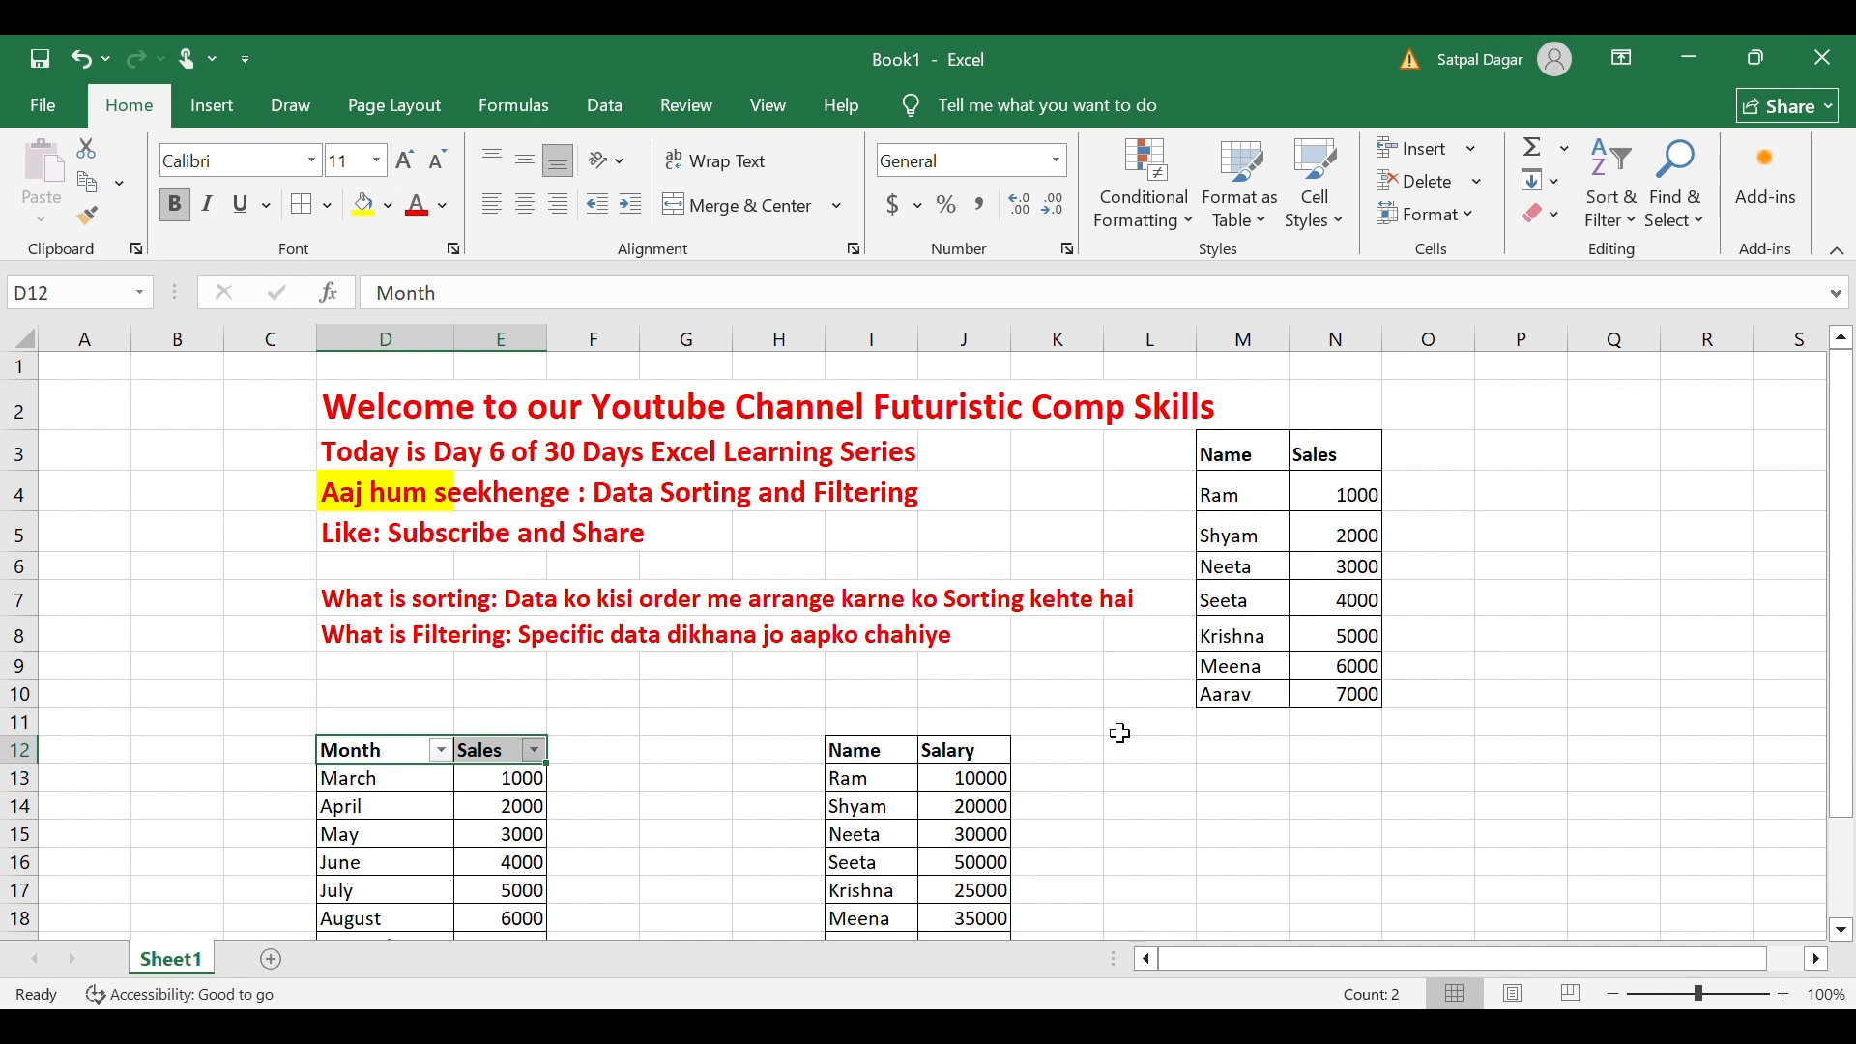
Toggle the July Month filter with undo and redo, then undo back to the unfiltered table.
left_click(635, 760)
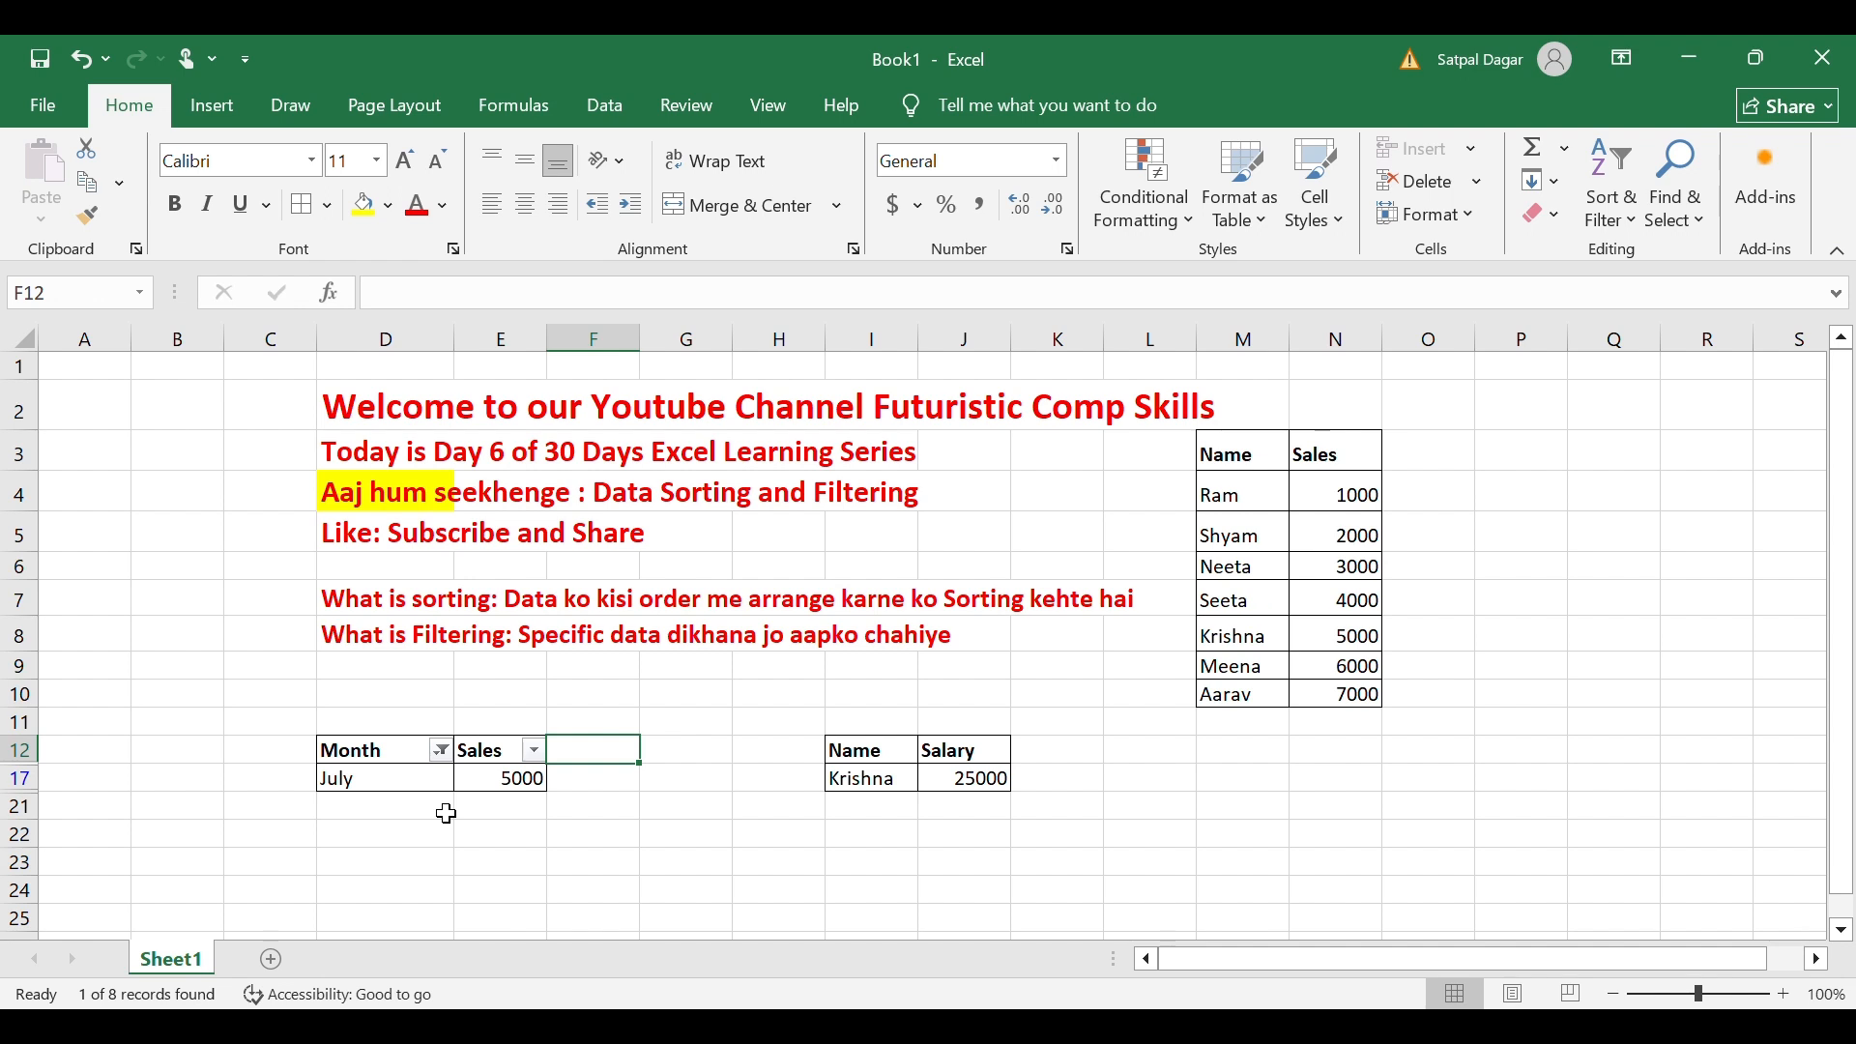
key("ctrl+z")
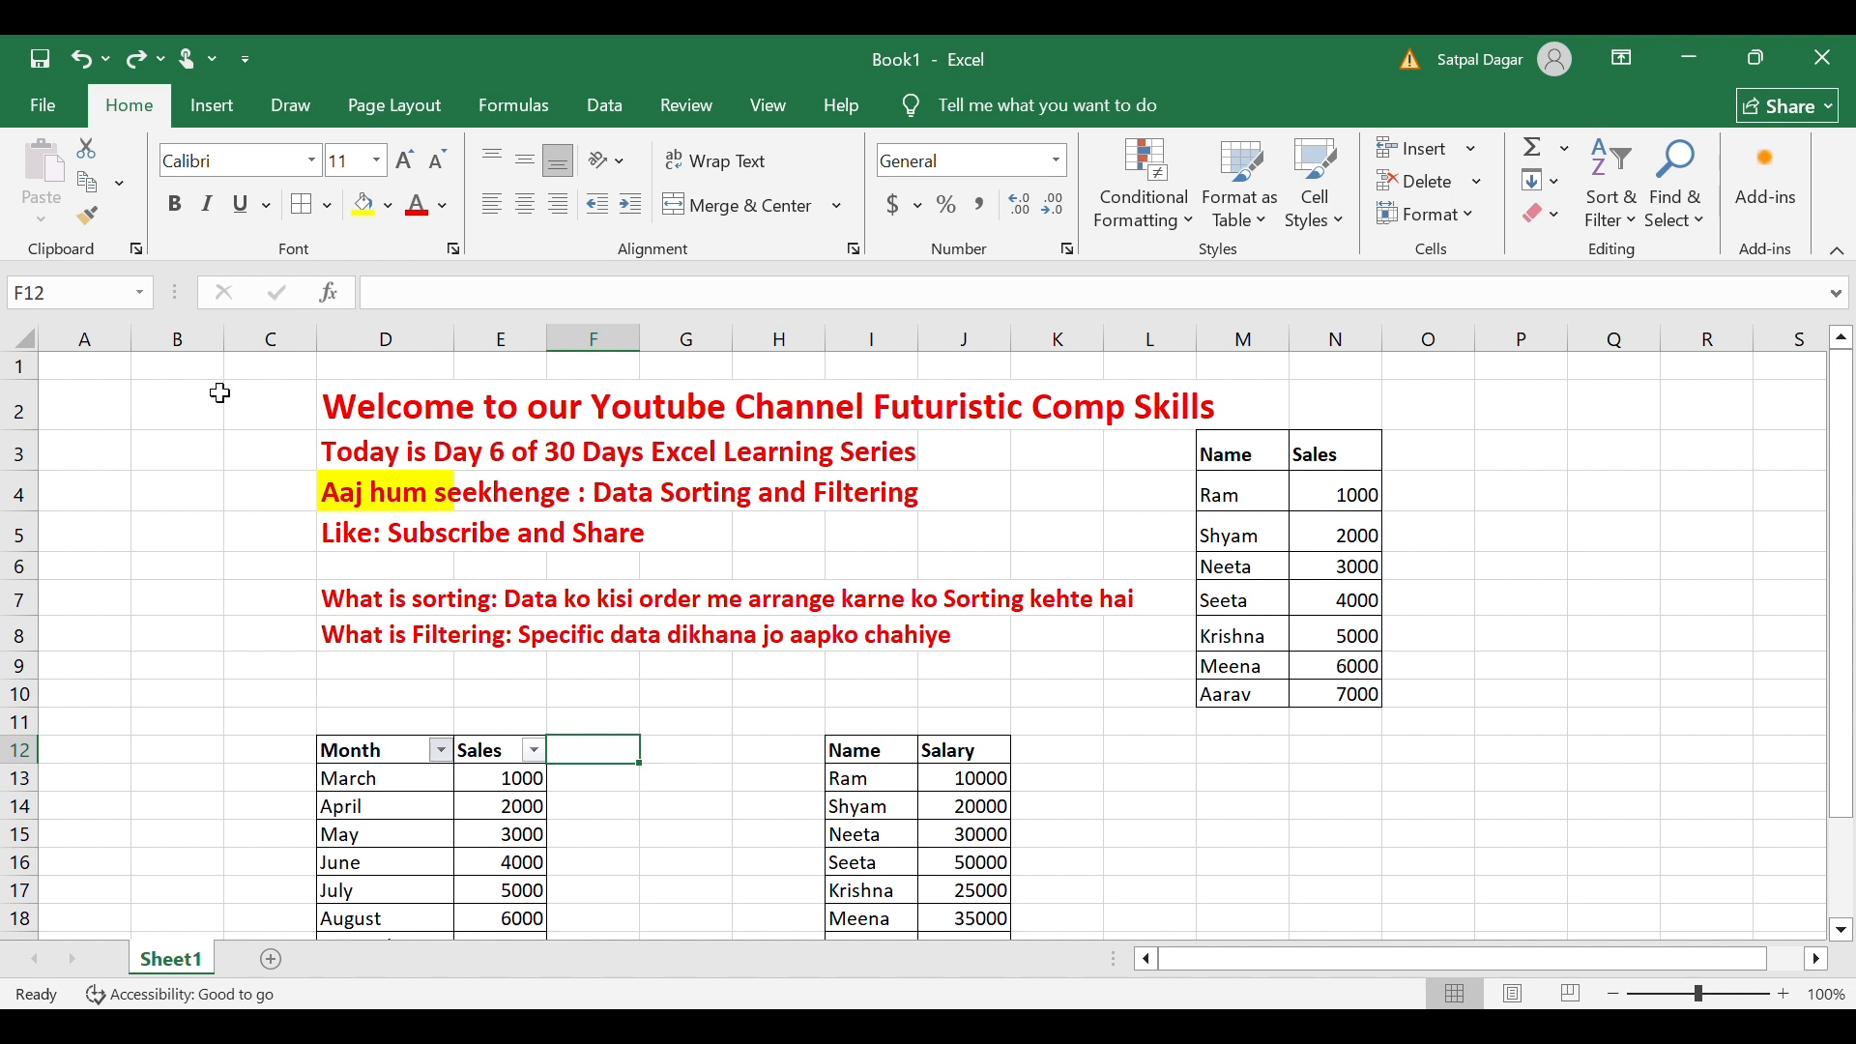
key("ctrl+y")
left_click_drag(375, 790, 510, 783)
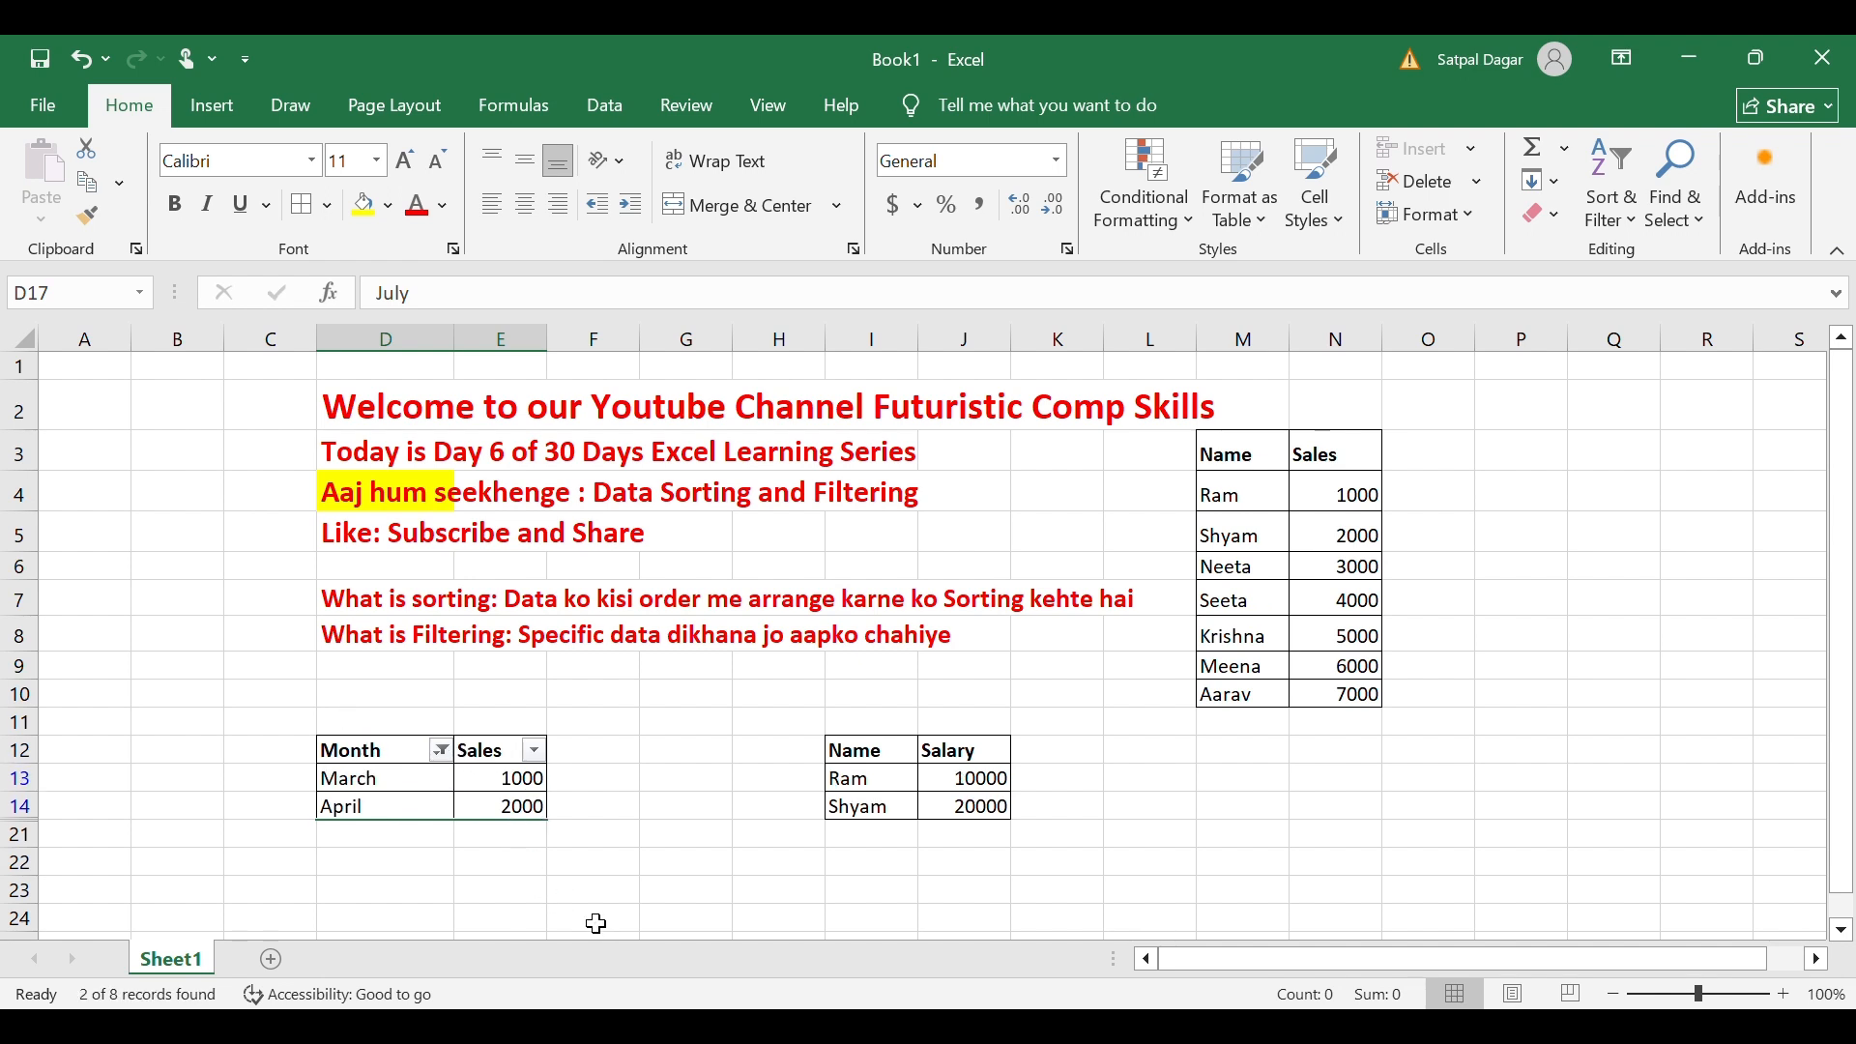
left_click(653, 894)
left_click(354, 751)
left_click(562, 810)
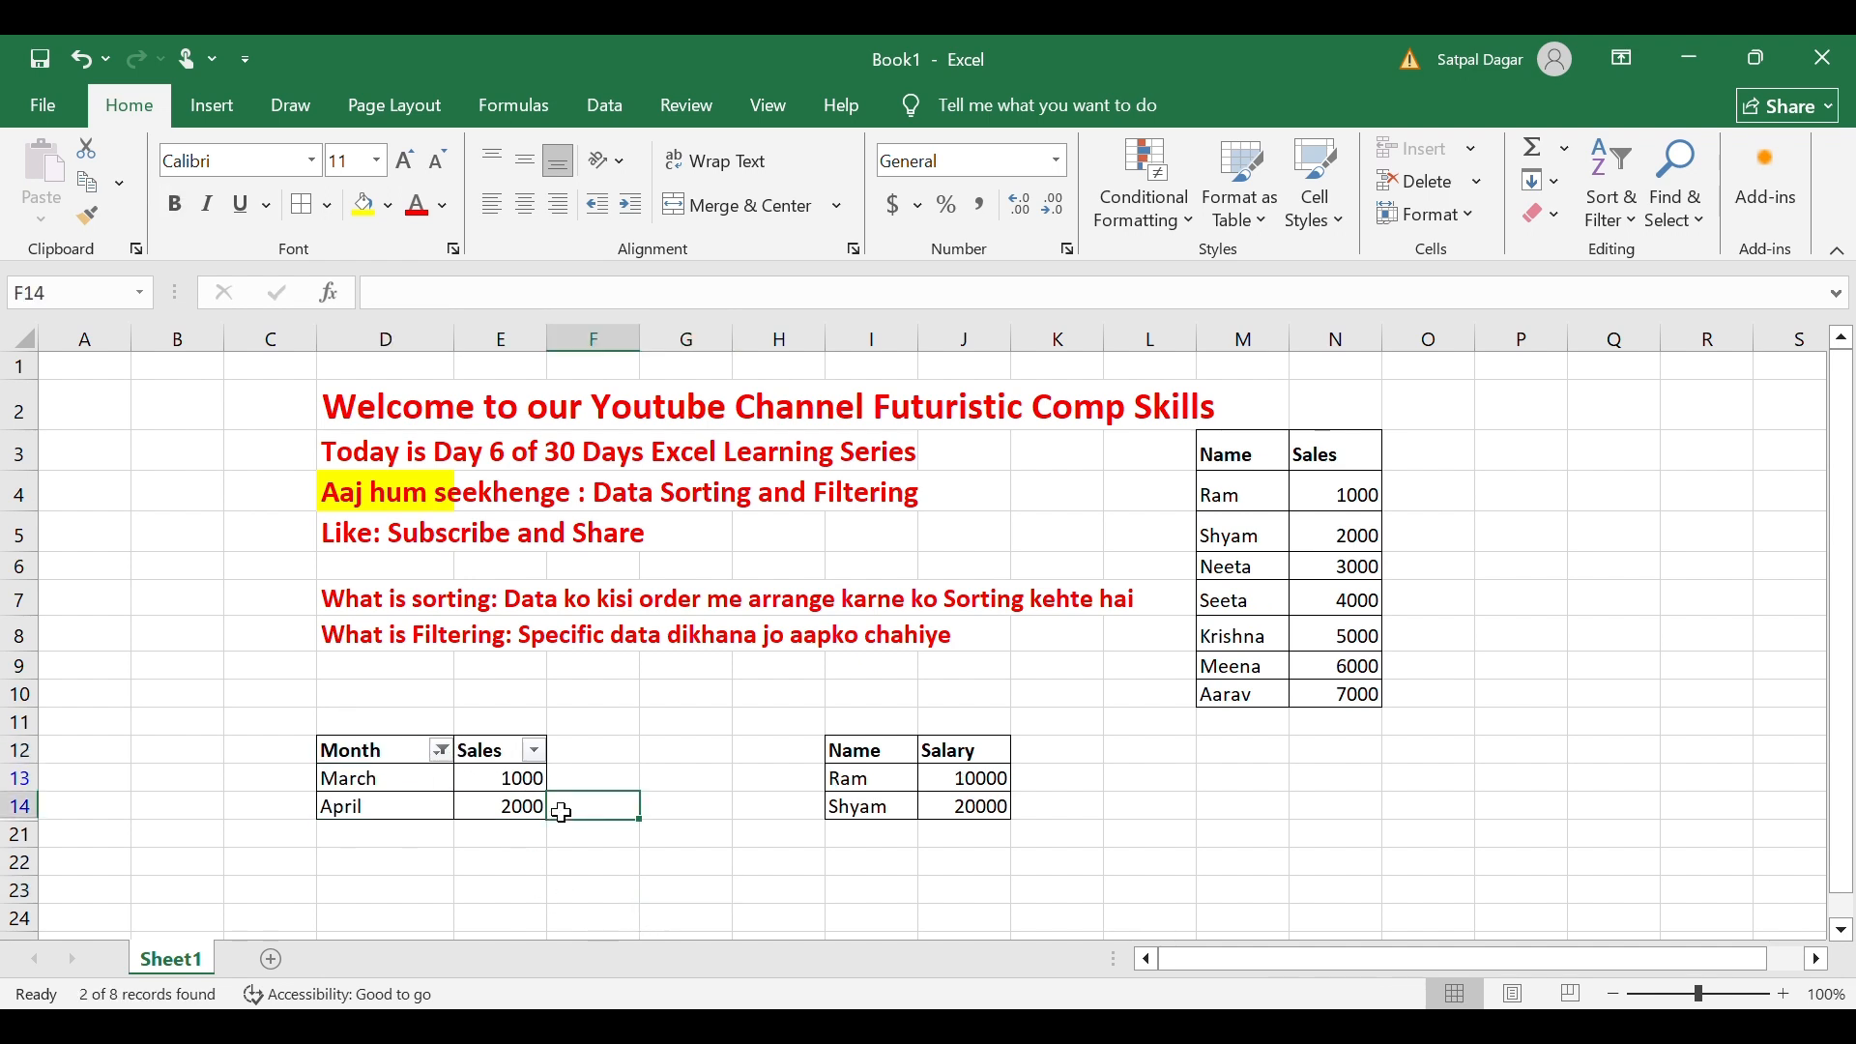
key("ctrl+z")
key("ctrl+z")
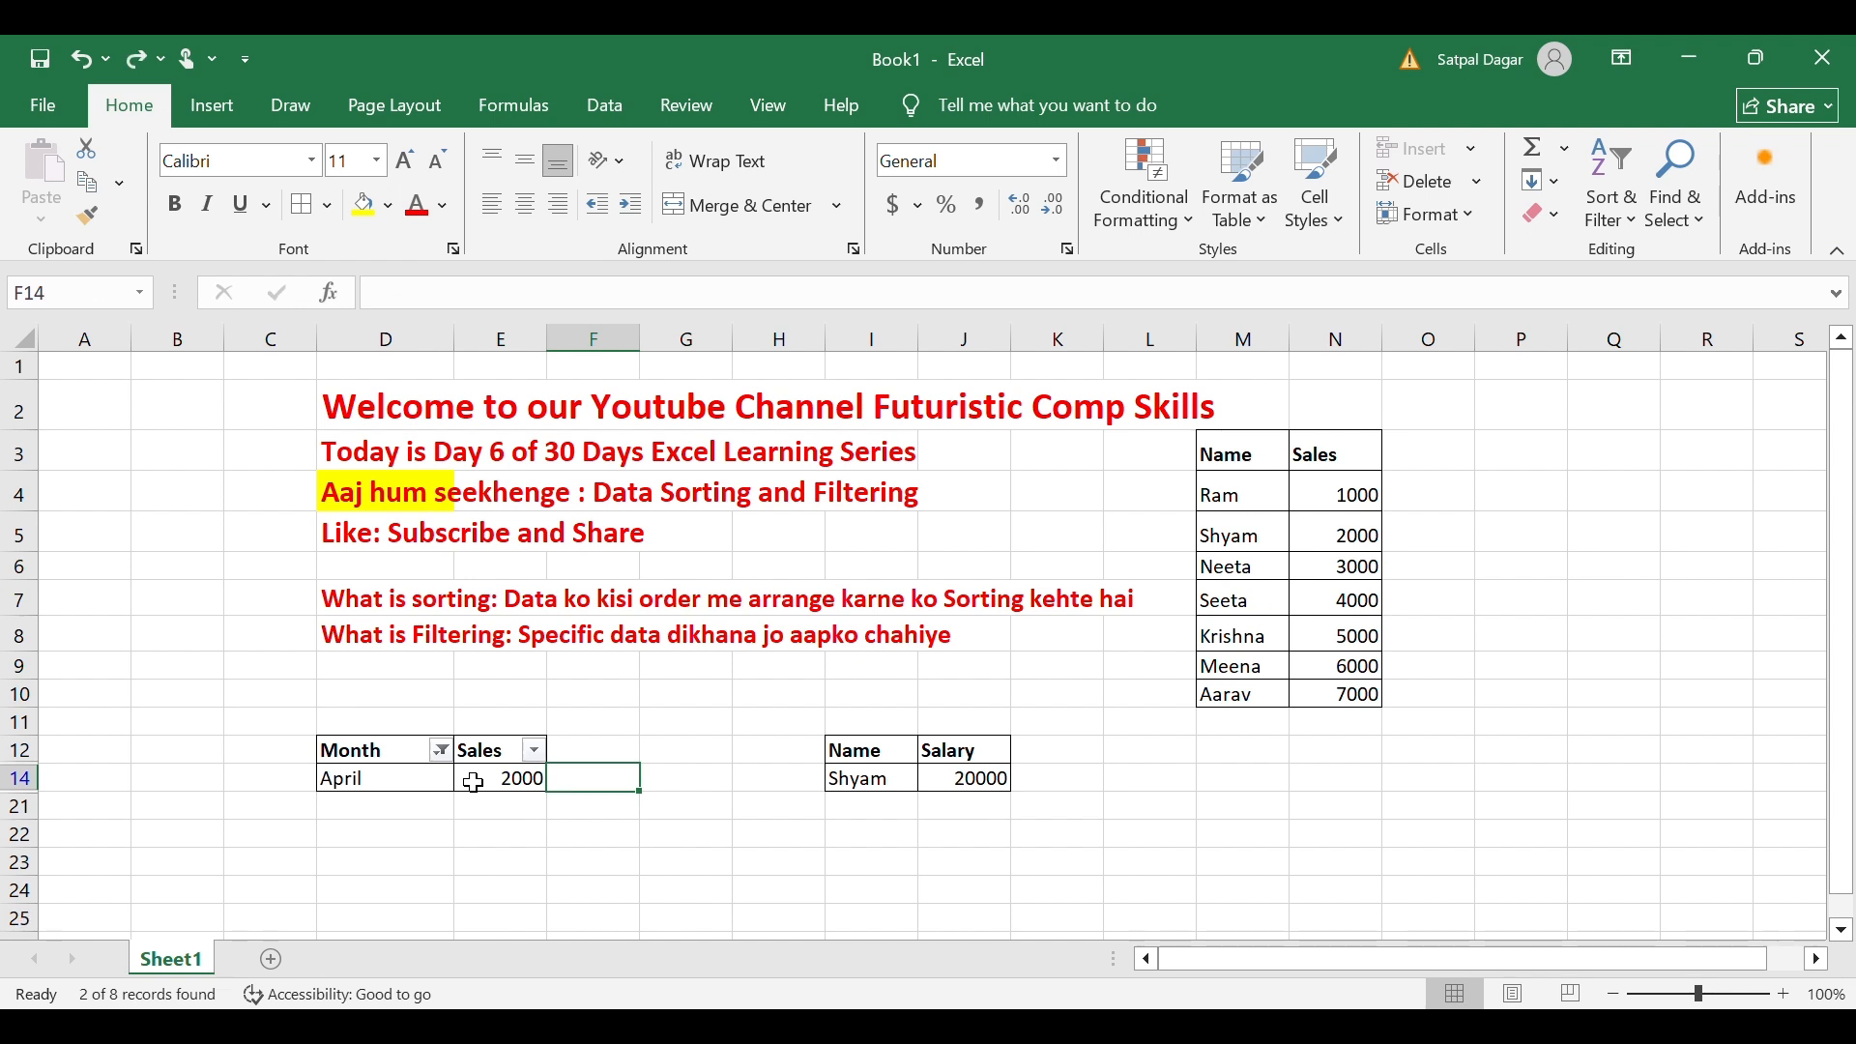
key("ctrl+z")
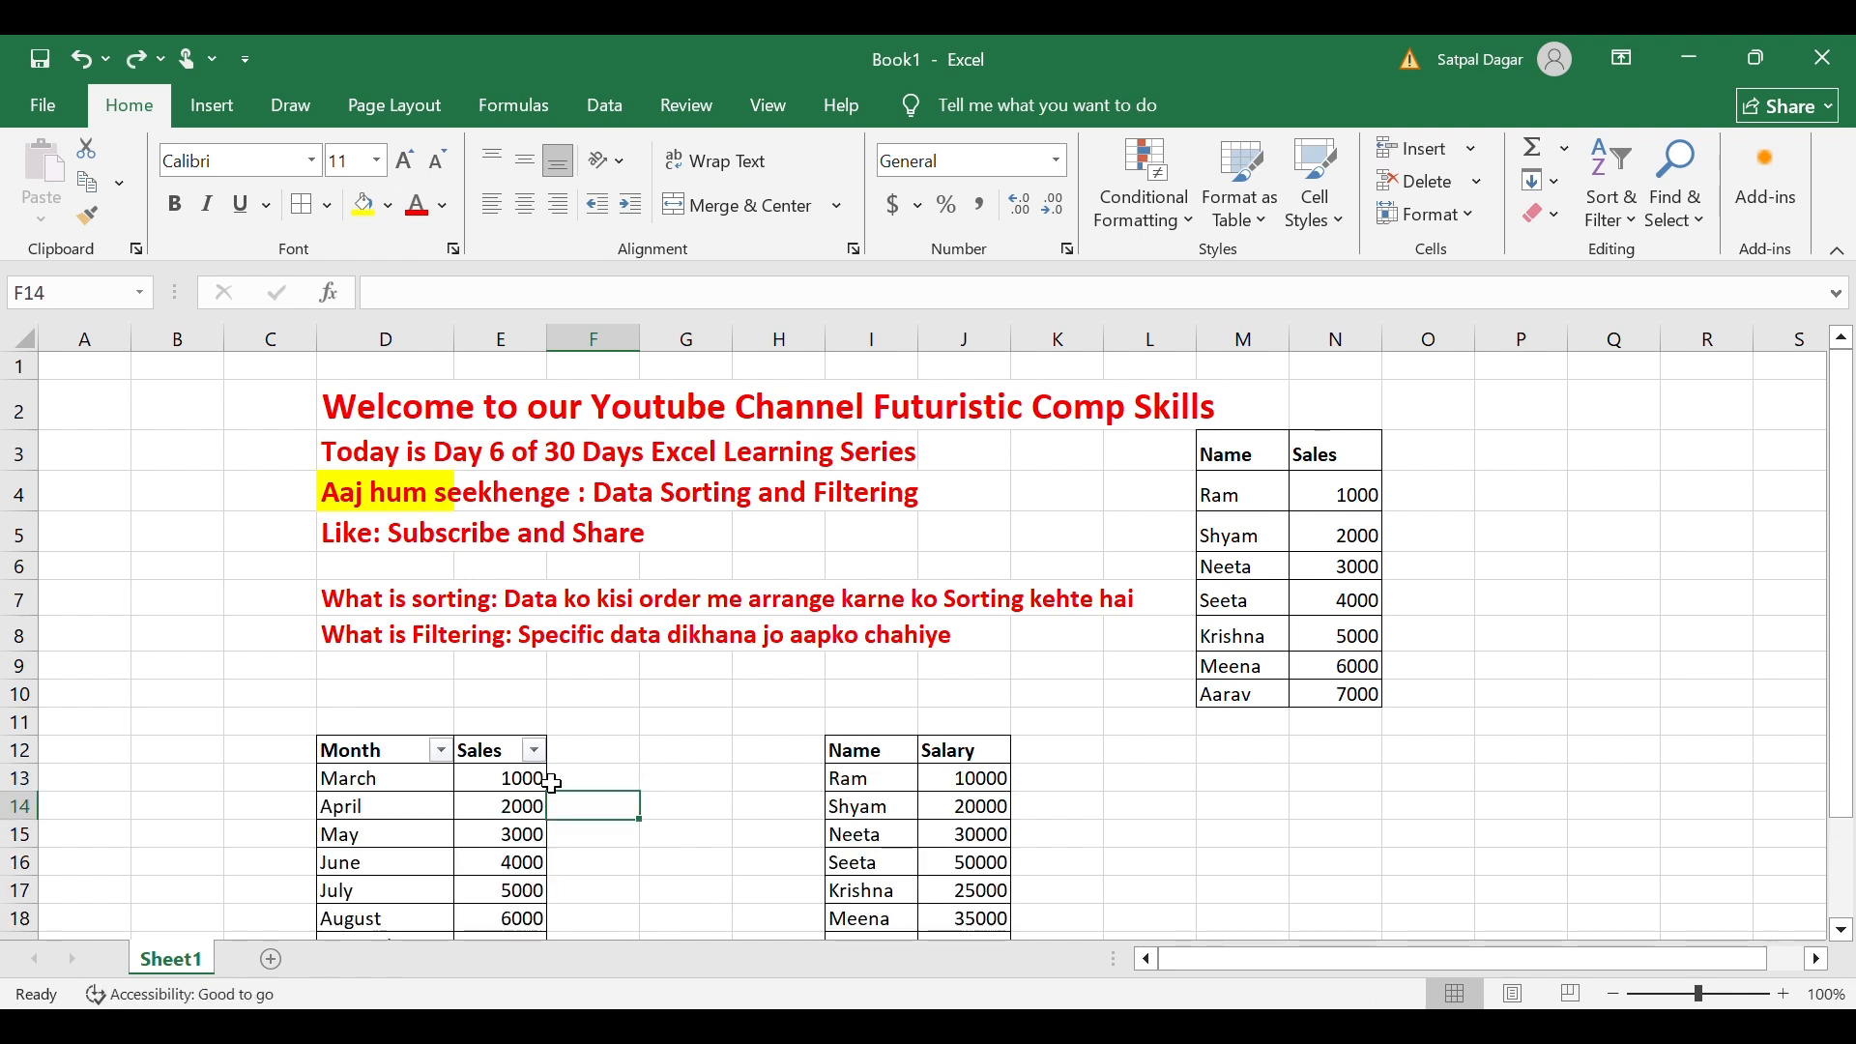
Switch off filtering on the Month/Sales table with Ctrl+Shift+L.
left_click(399, 760)
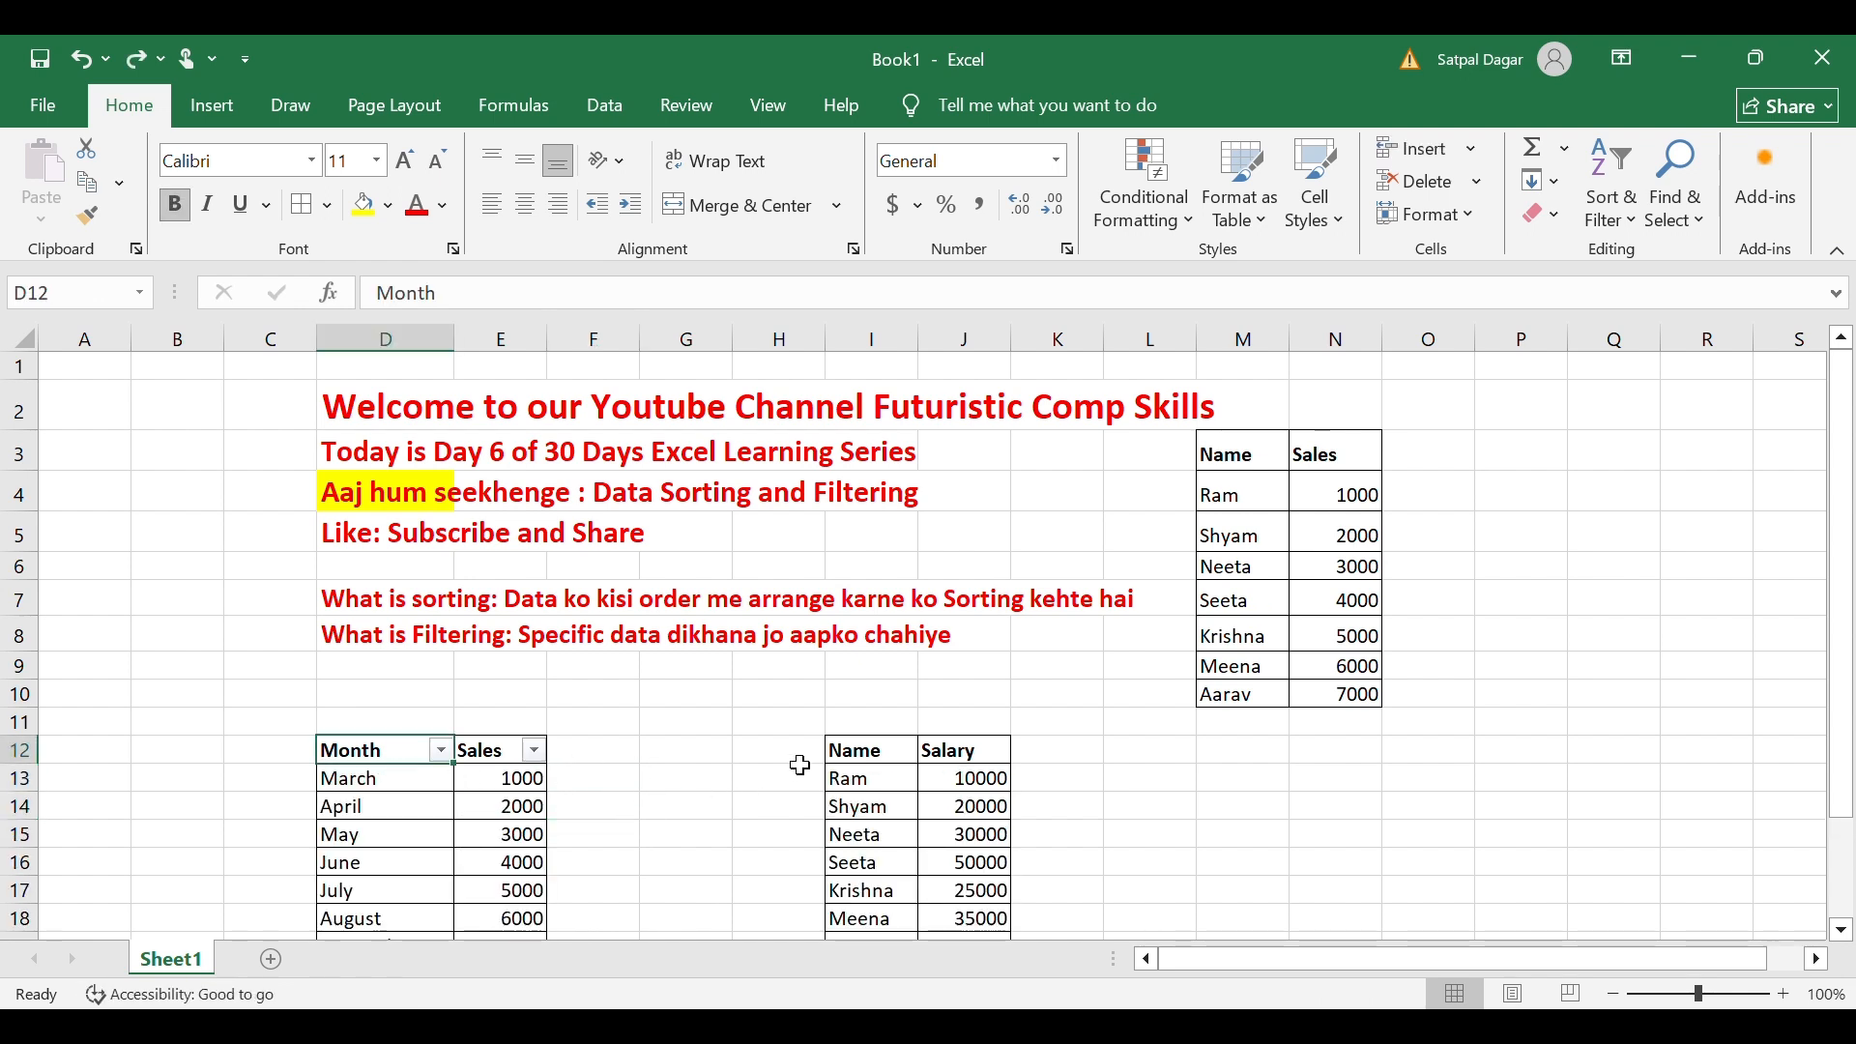
key("ctrl+shift+l")
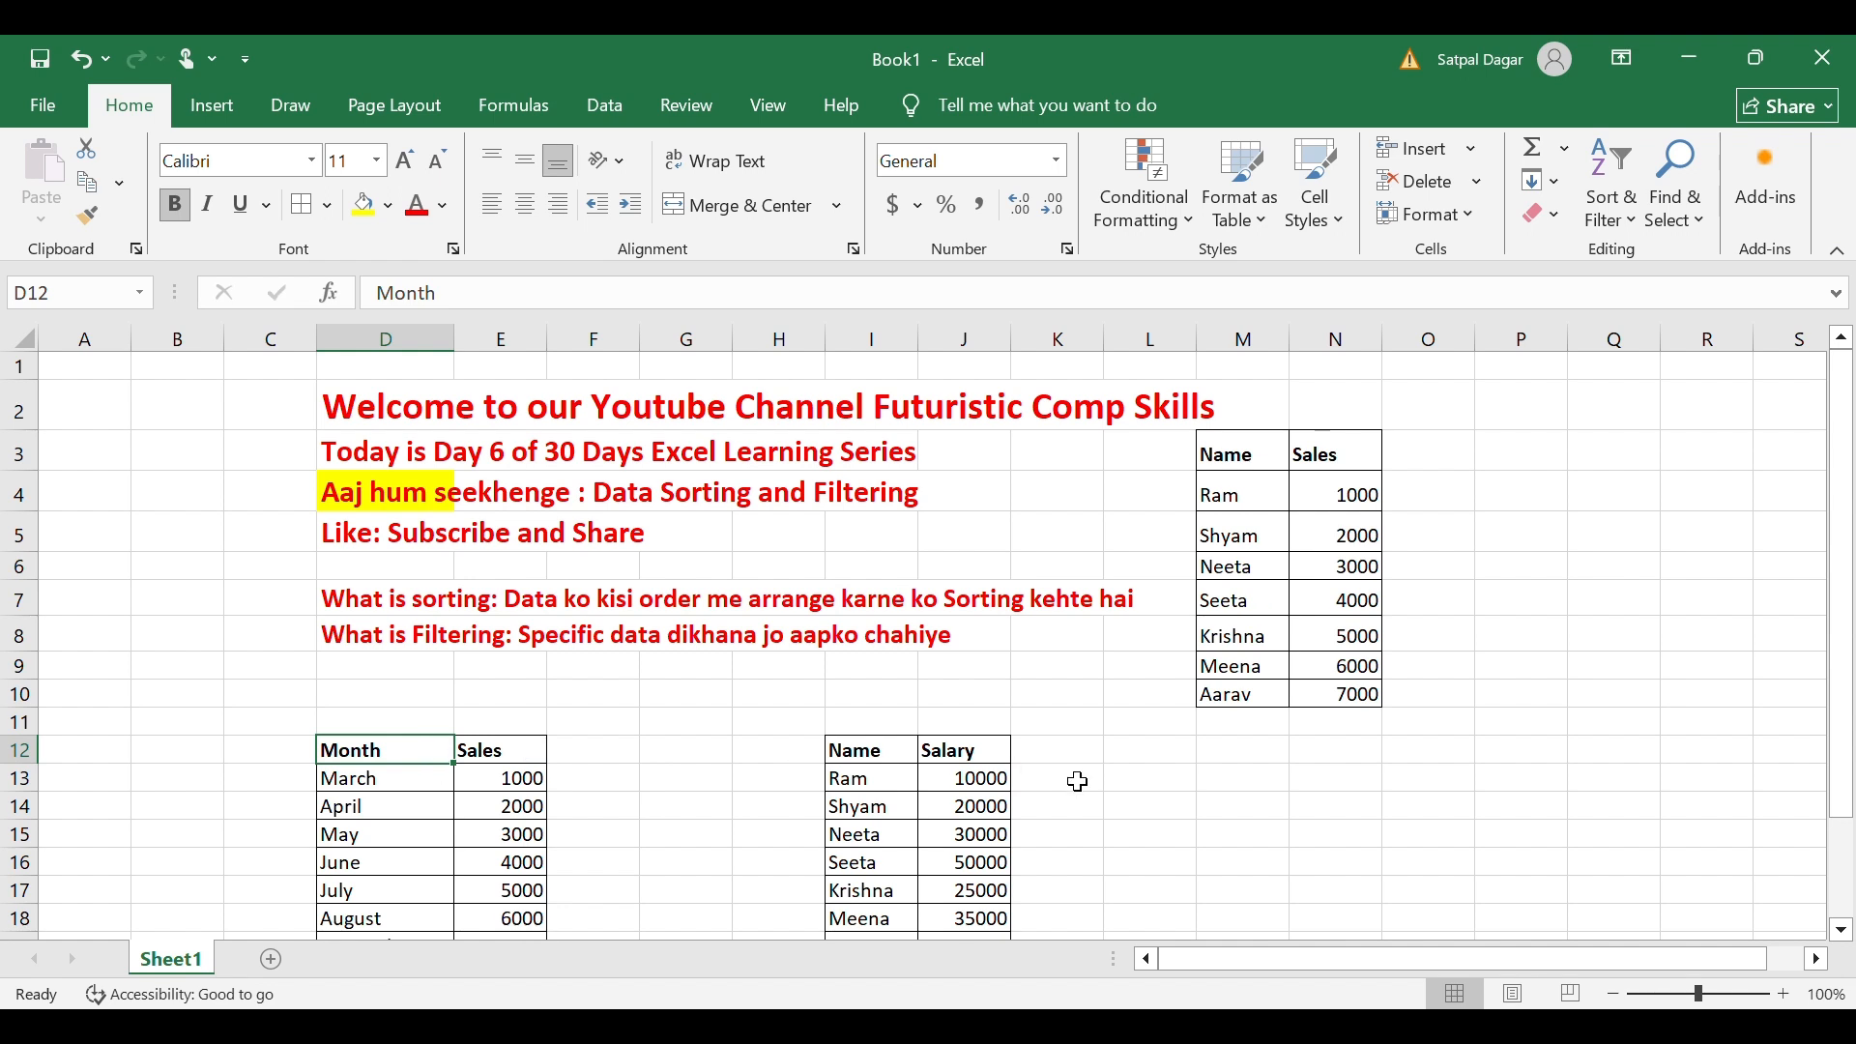
scroll(1077, 779, "down", 1)
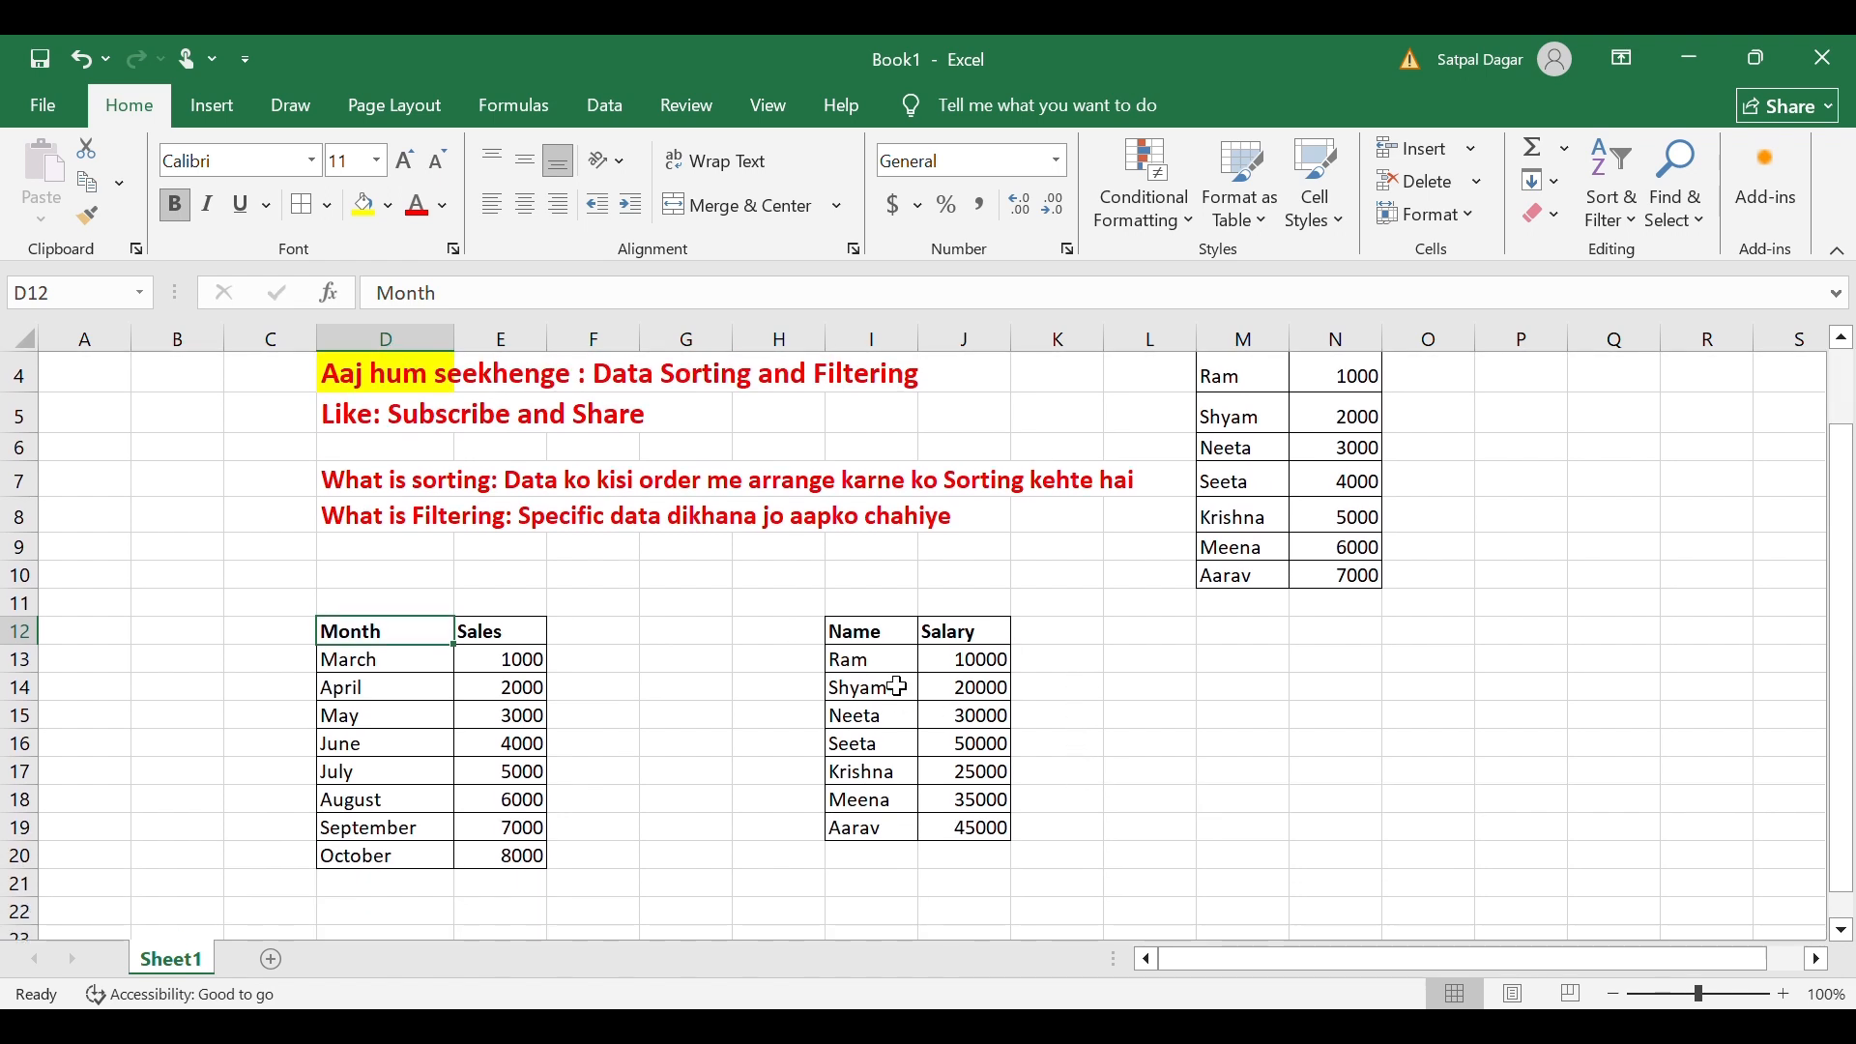
left_click_drag(873, 640, 993, 834)
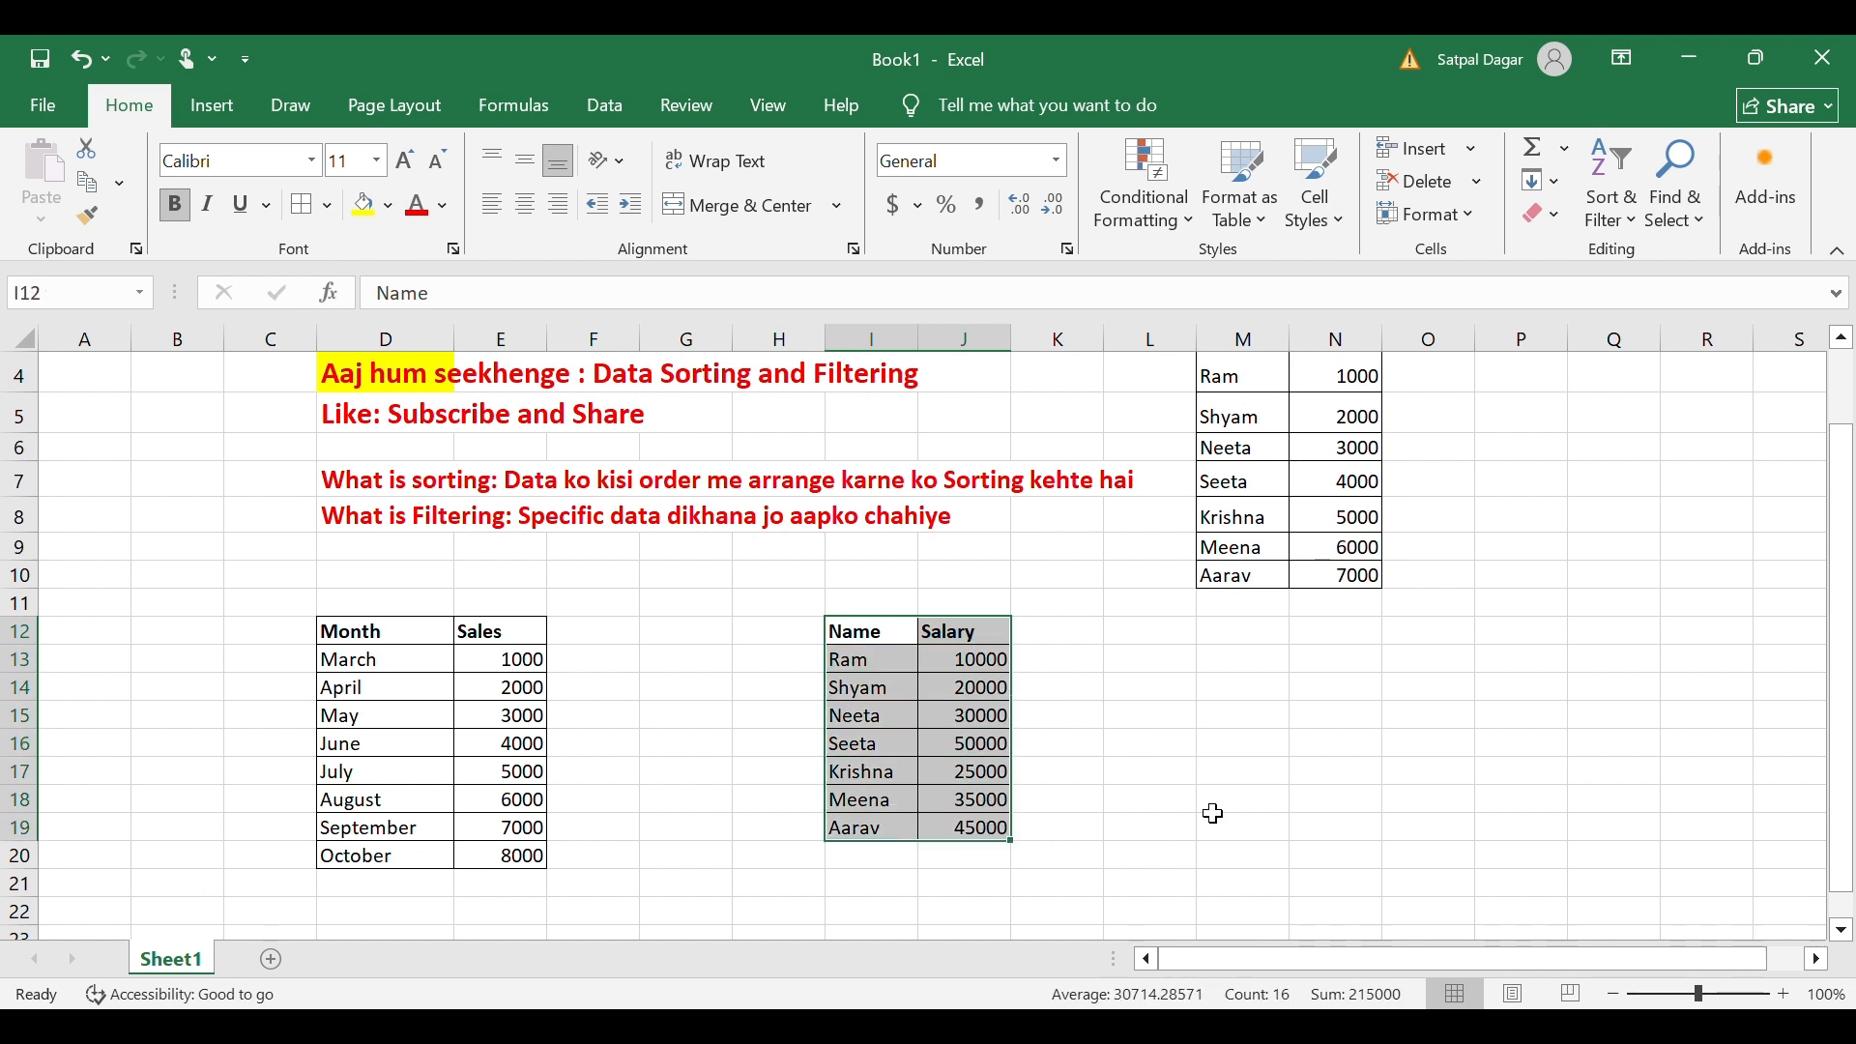
left_click(1225, 717)
Select the names Ram to Aarav in the Name/Salary table, then clear the selection.
left_click_drag(901, 672, 904, 826)
left_click(1594, 634)
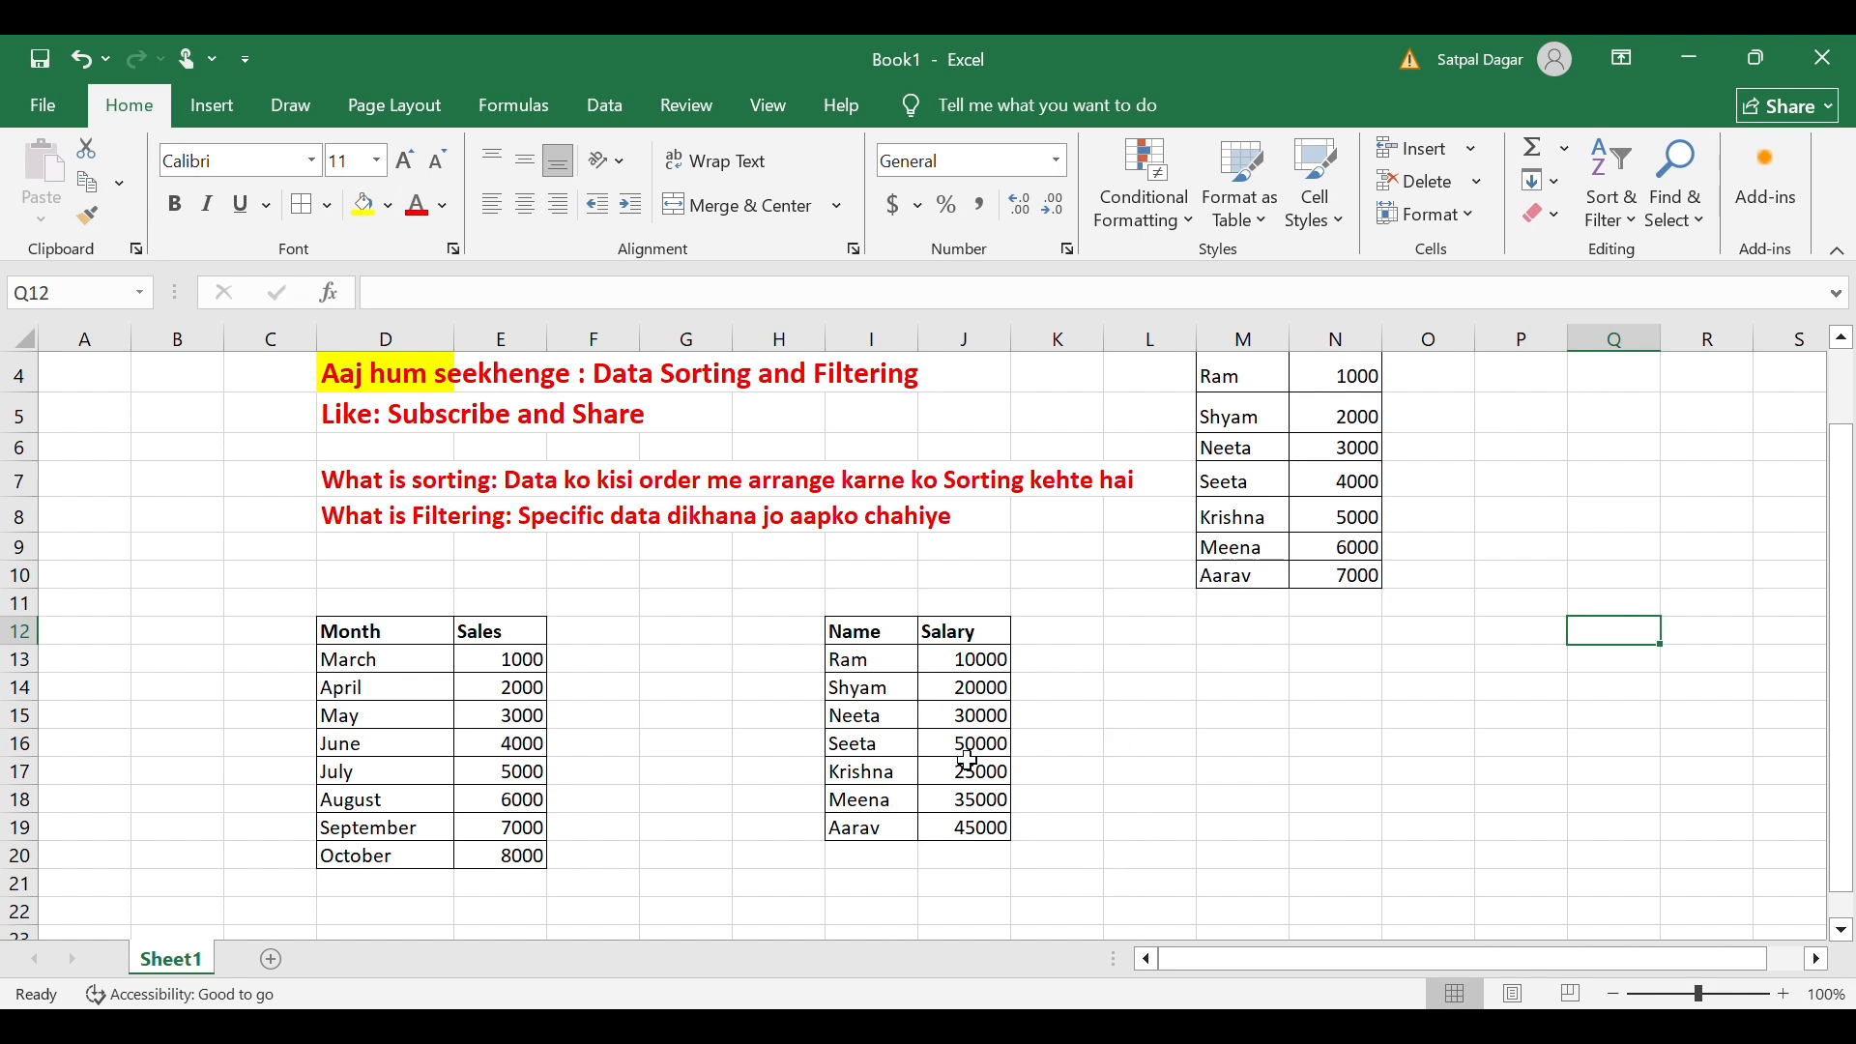
left_click(1338, 829)
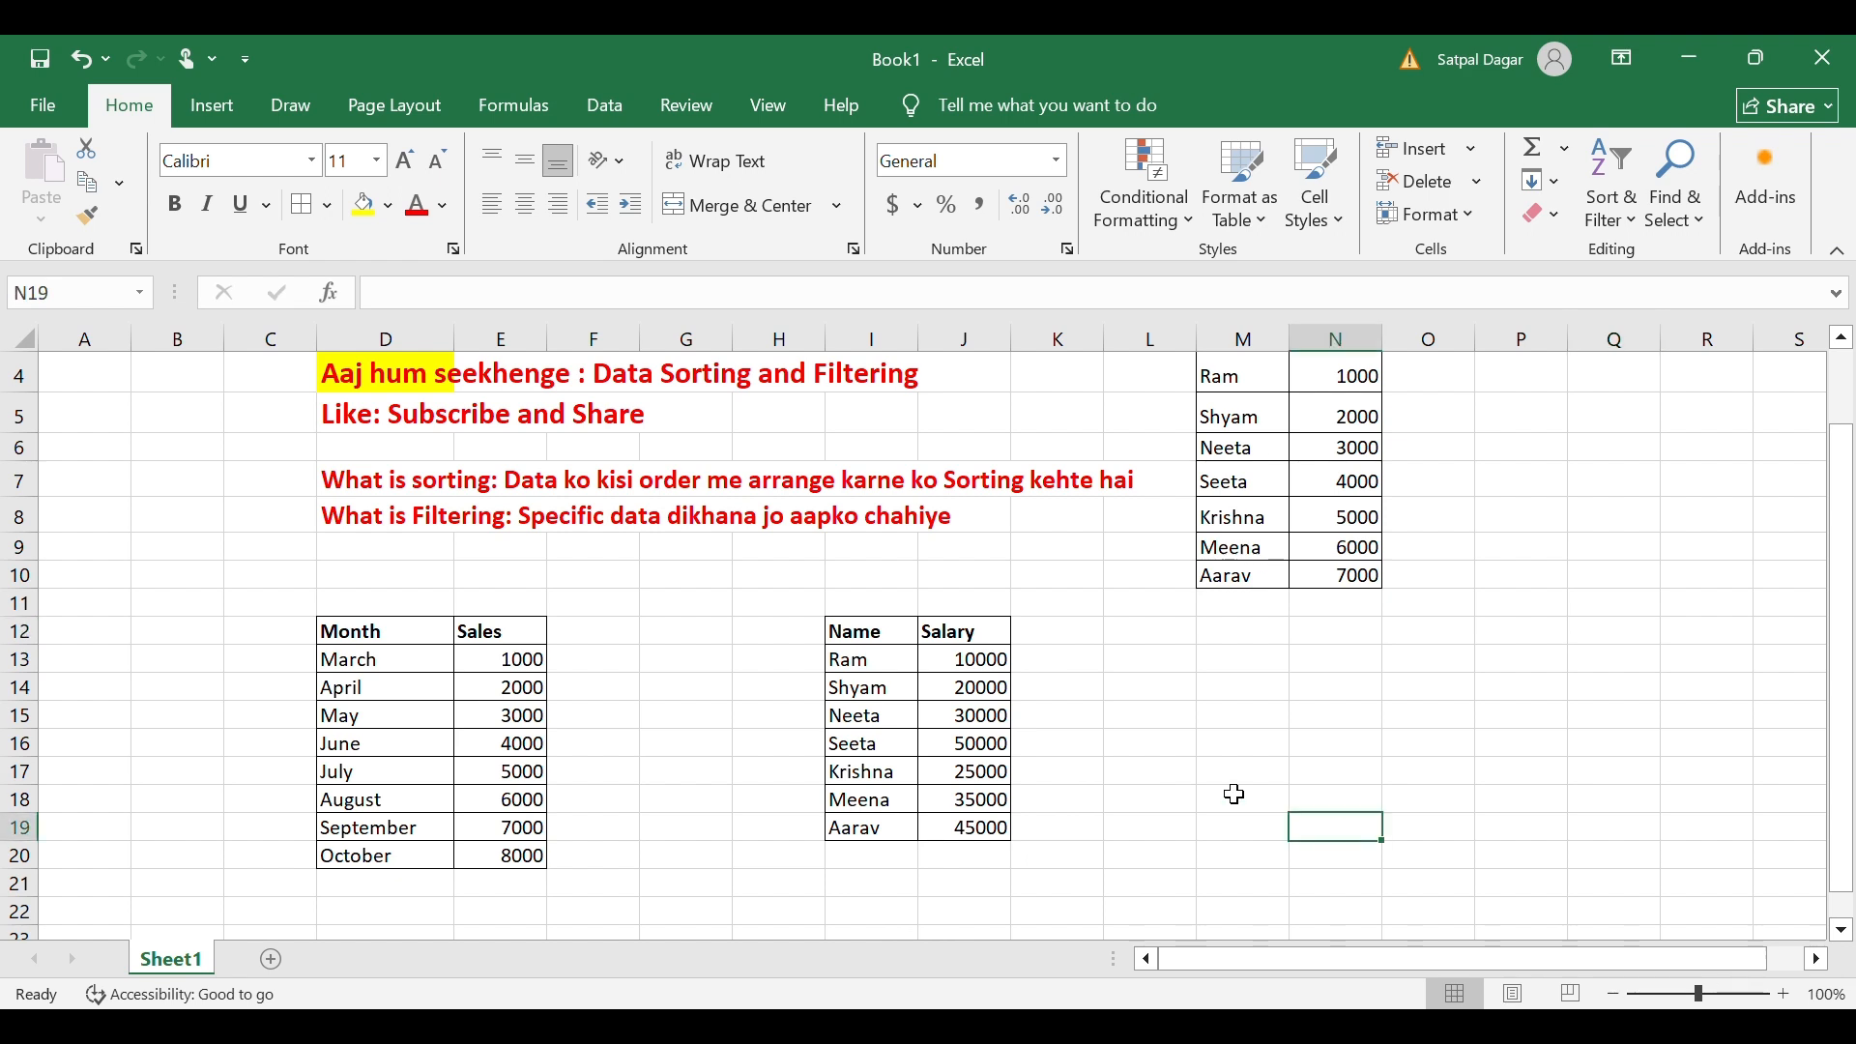
left_click(1075, 716)
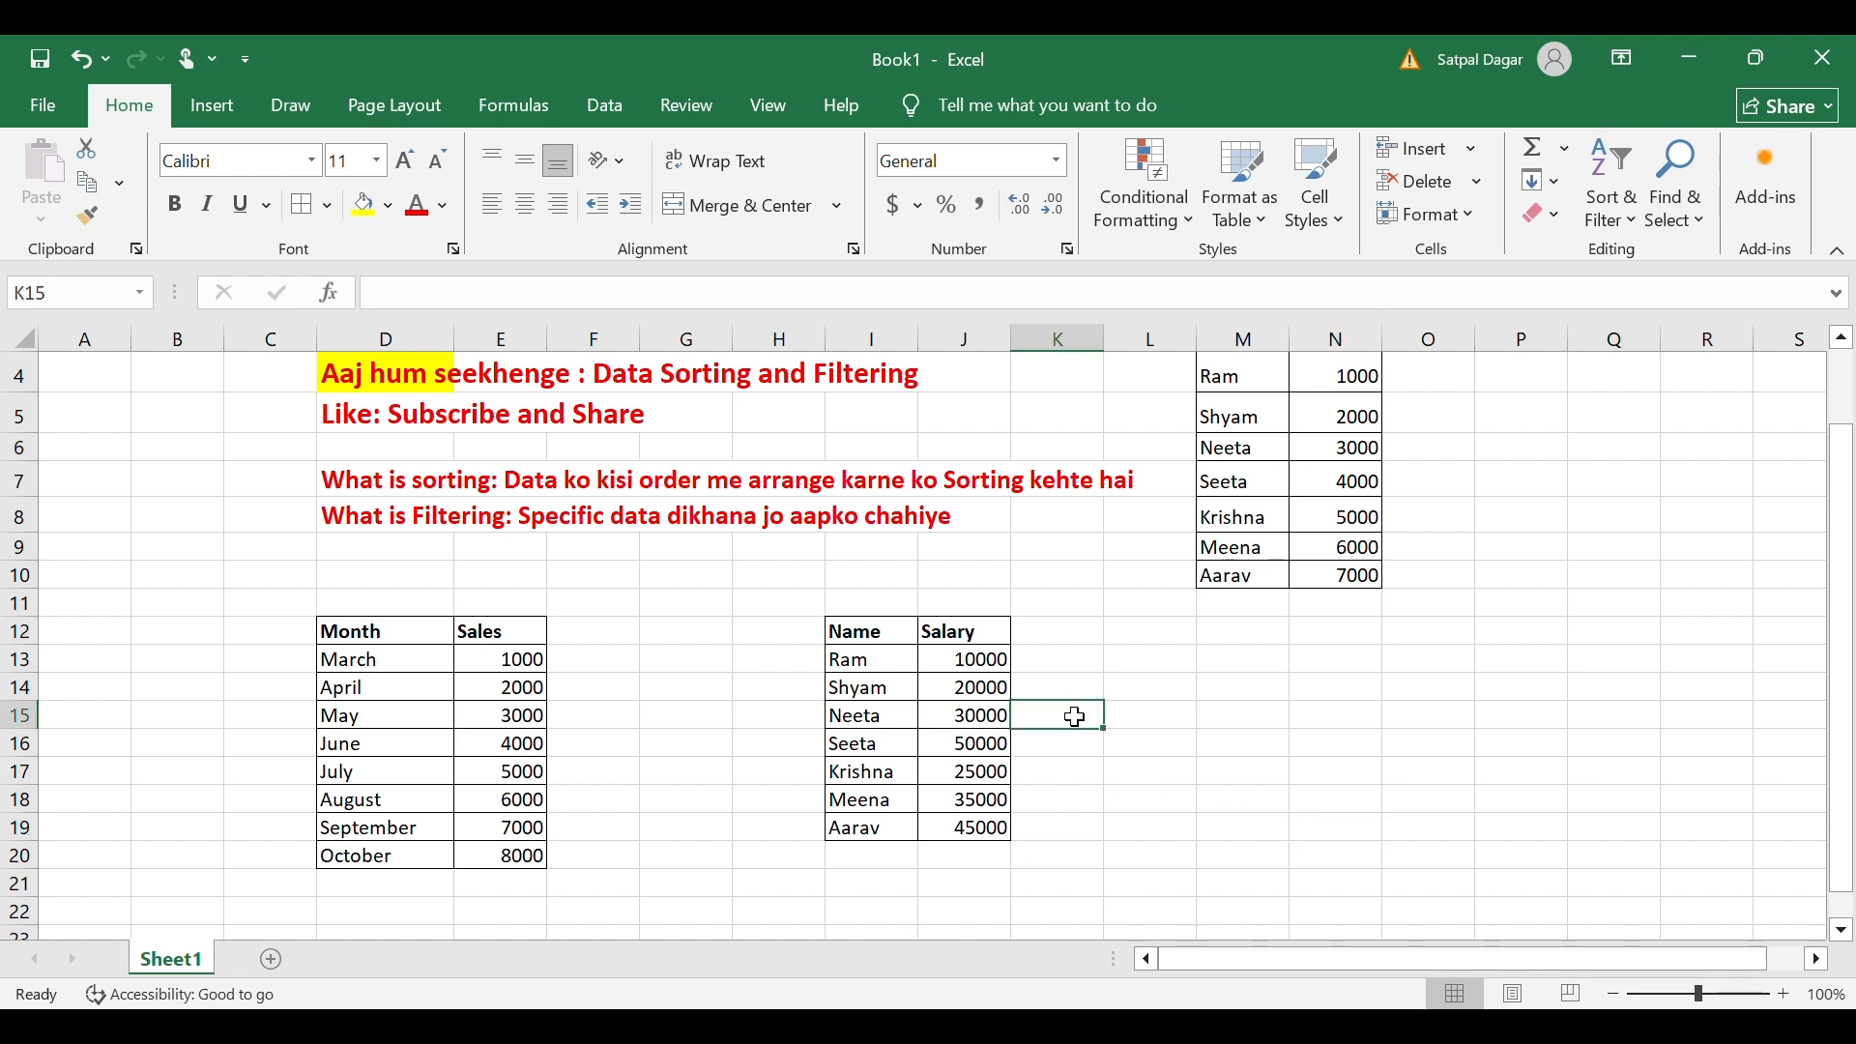
left_click(880, 604)
left_click(1102, 671)
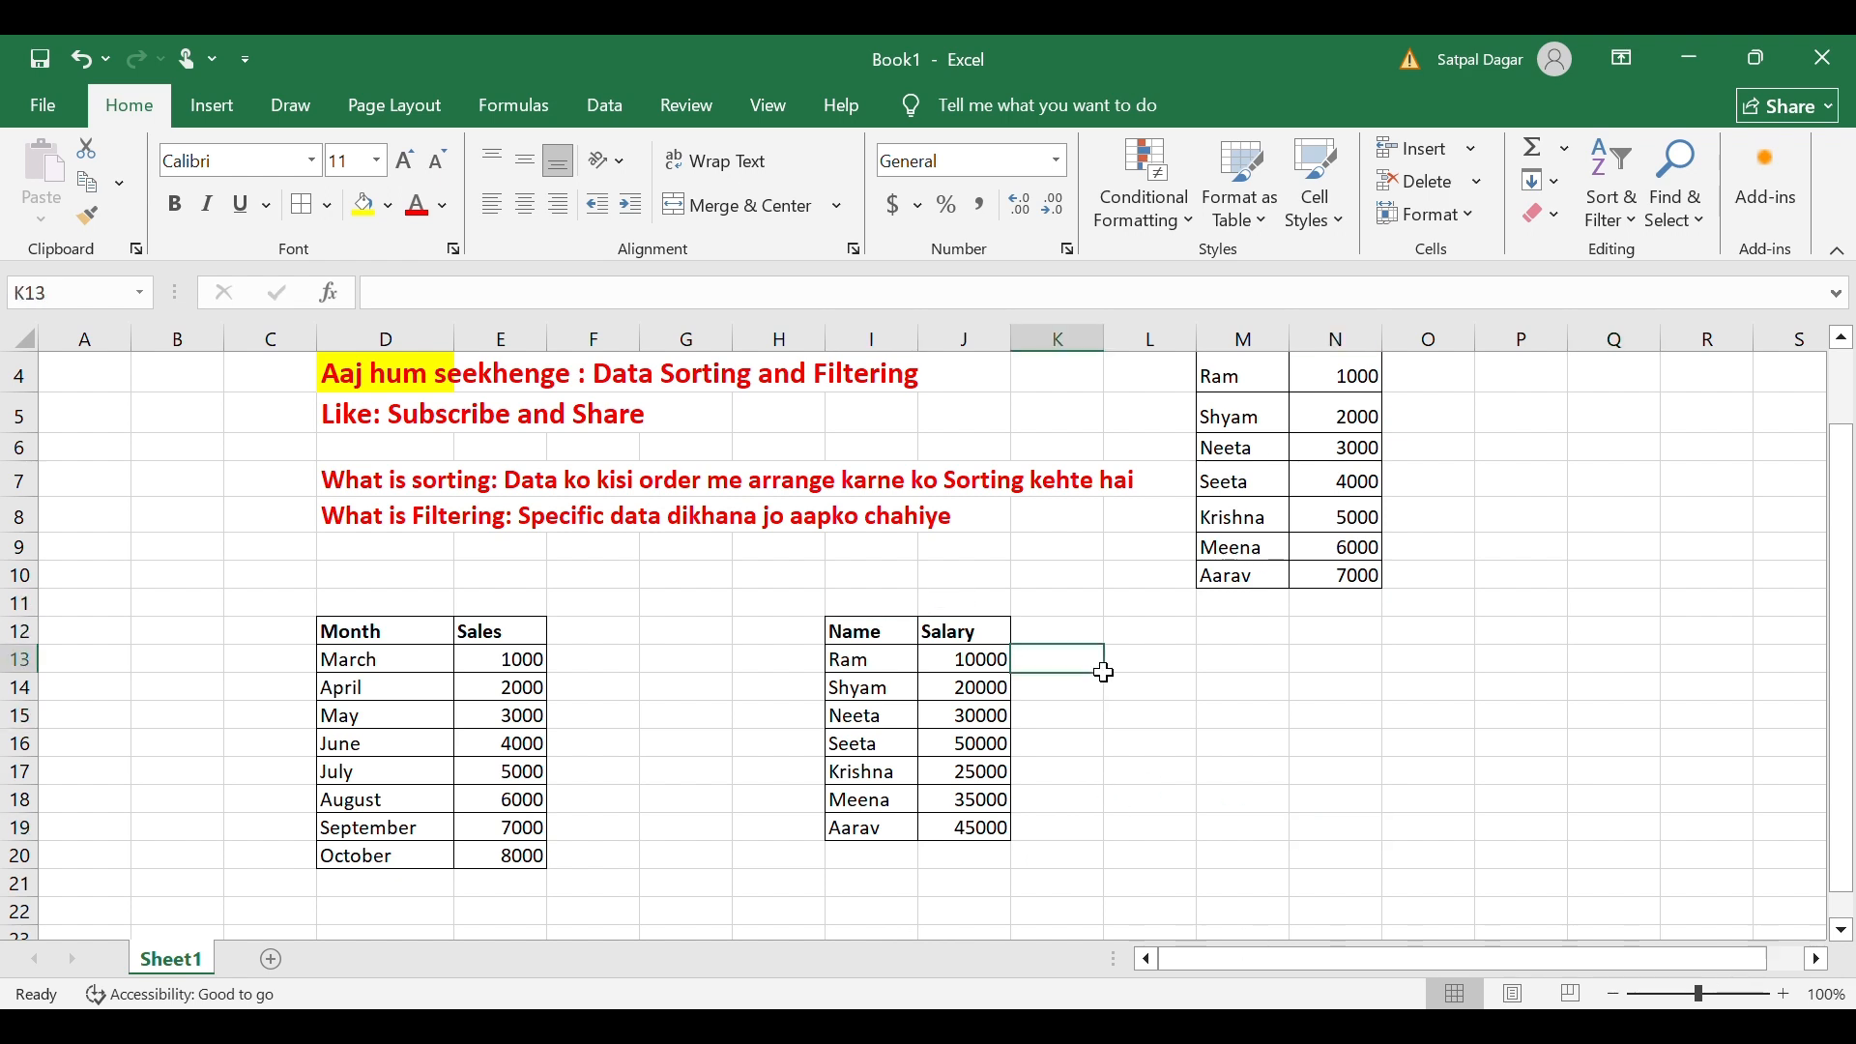
left_click(898, 615)
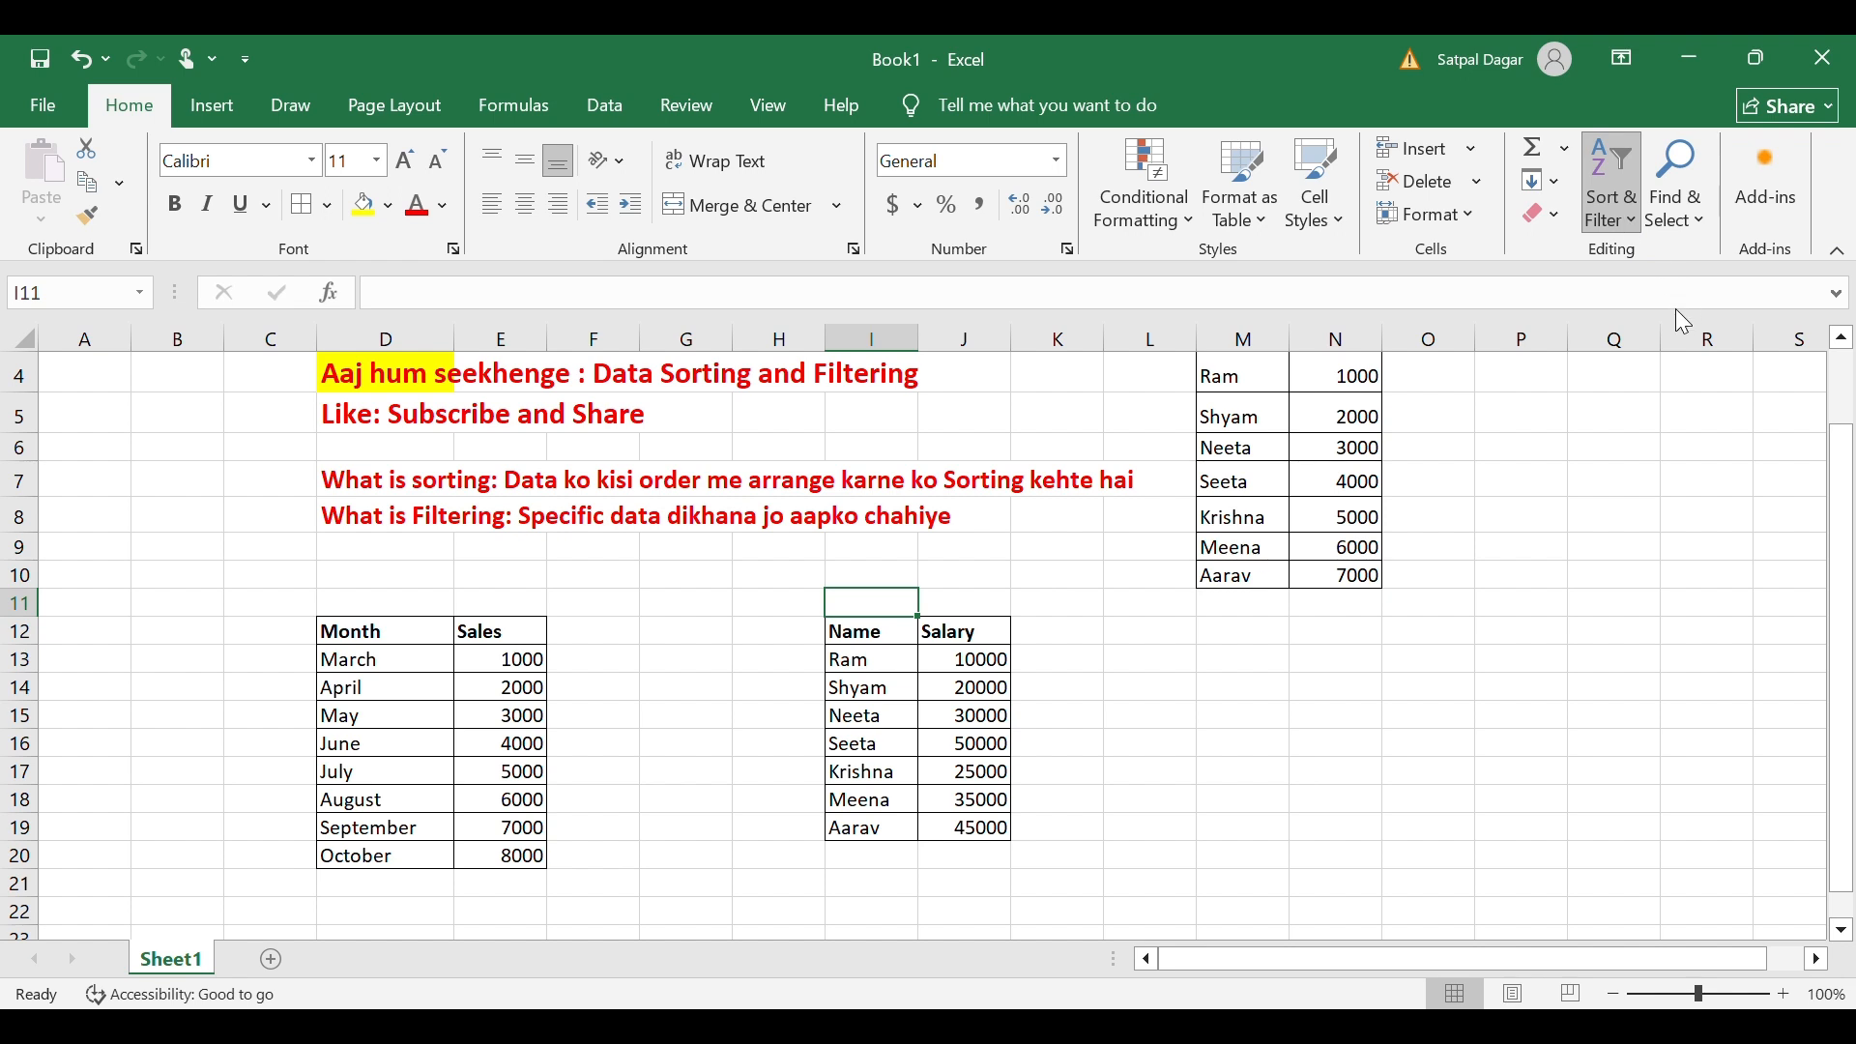
Open Custom Sort for the Name/Salary table and close it without sorting.
left_click(1631, 329)
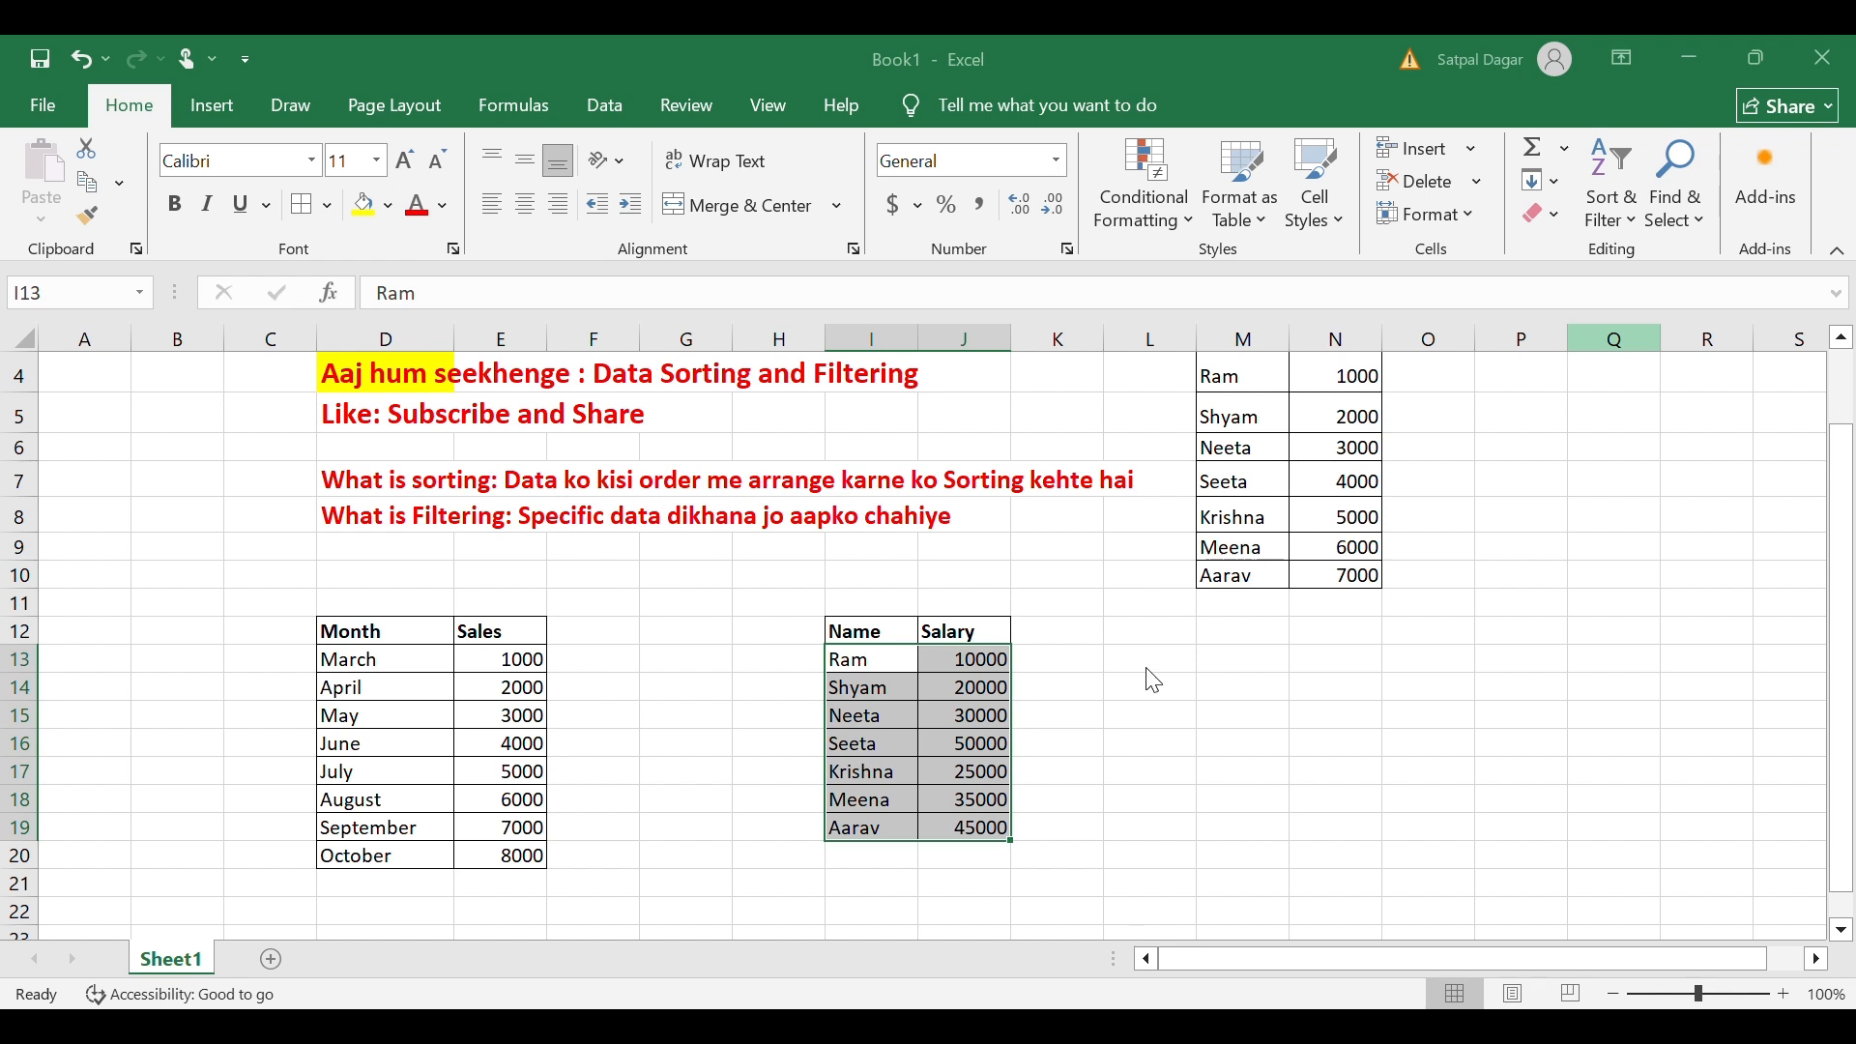
key("Up")
key("Up")
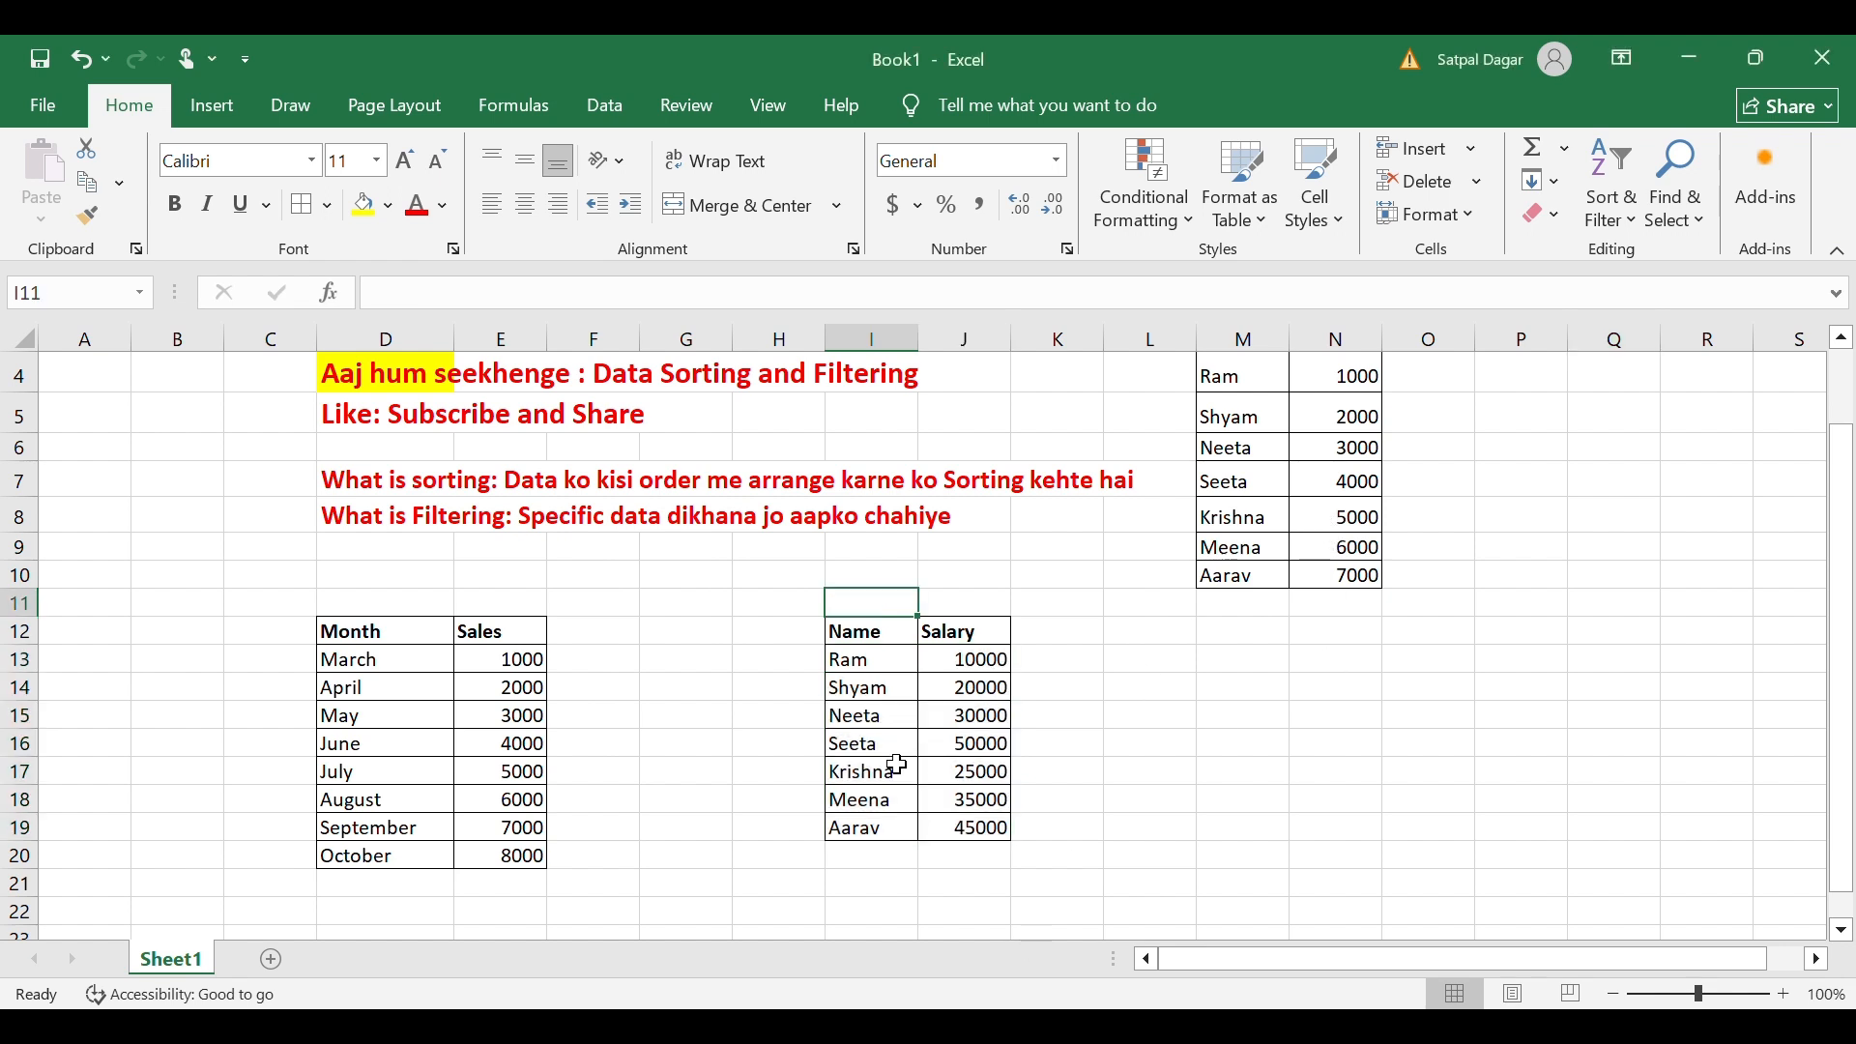
left_click(953, 696)
left_click_drag(870, 630, 1012, 835)
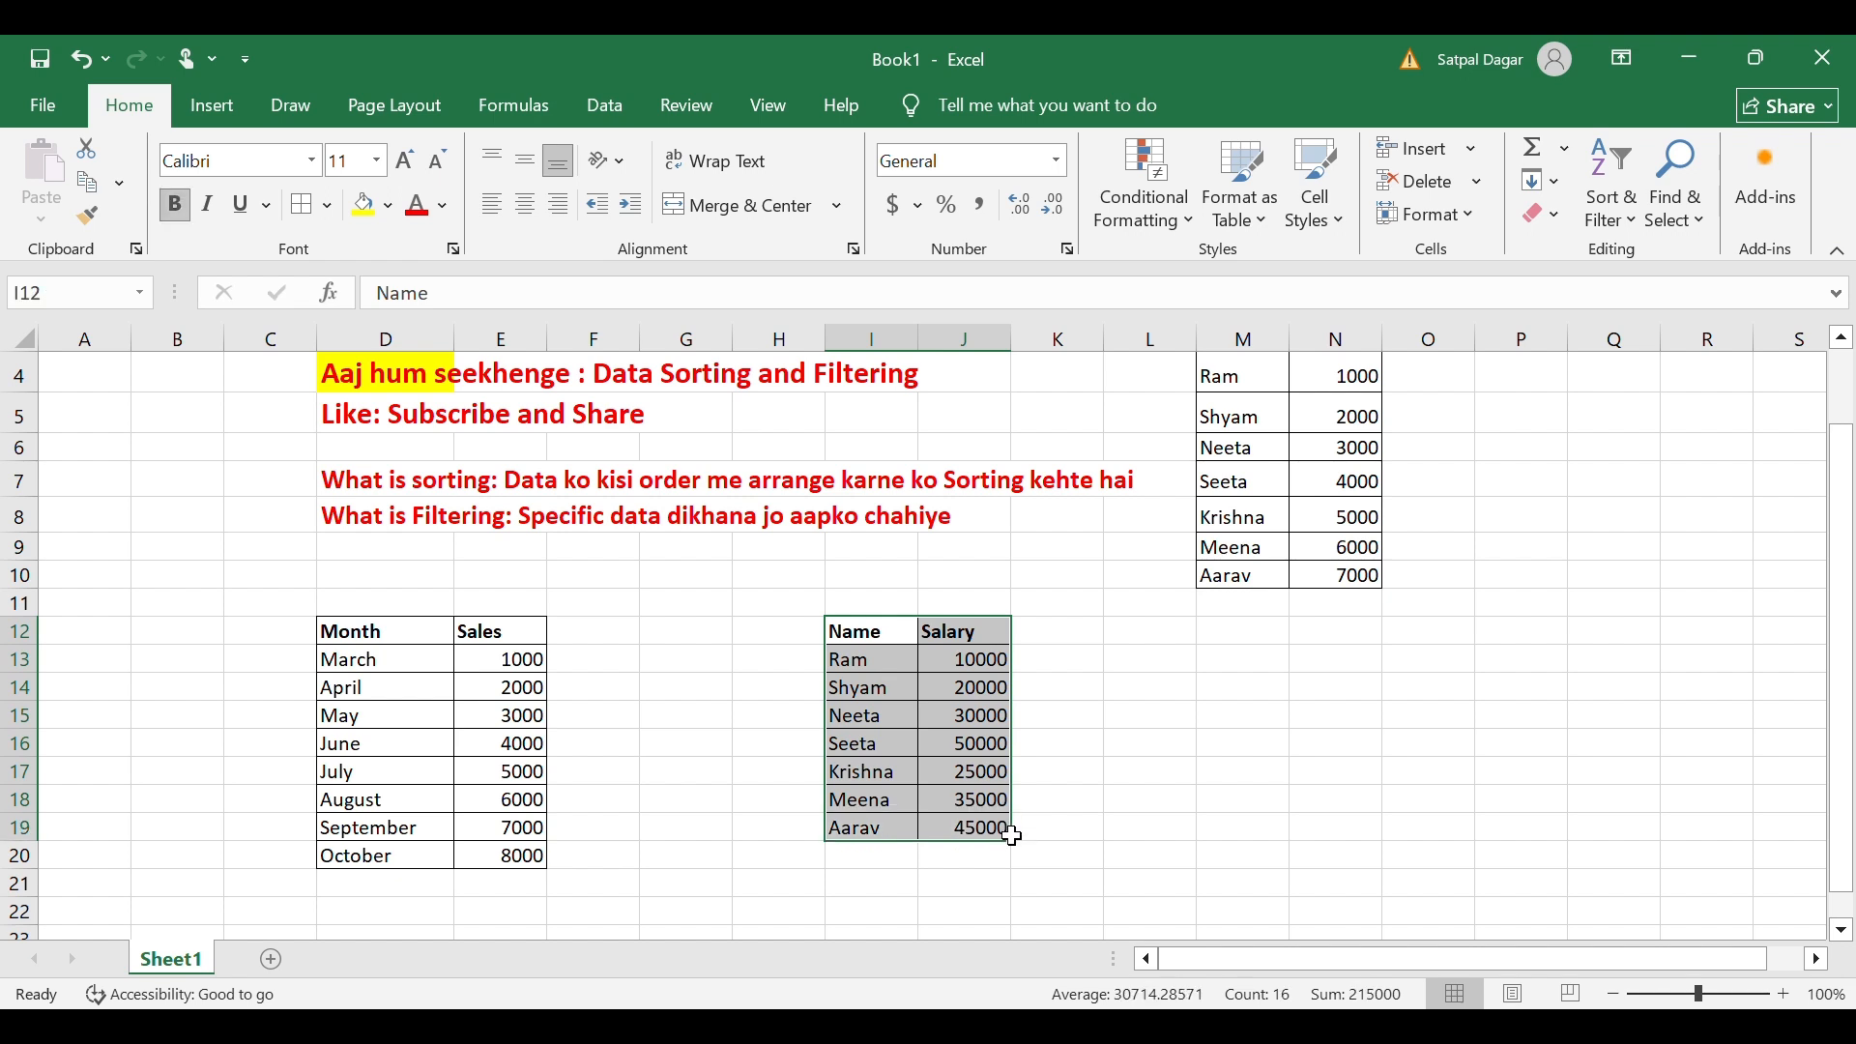
left_click(850, 797)
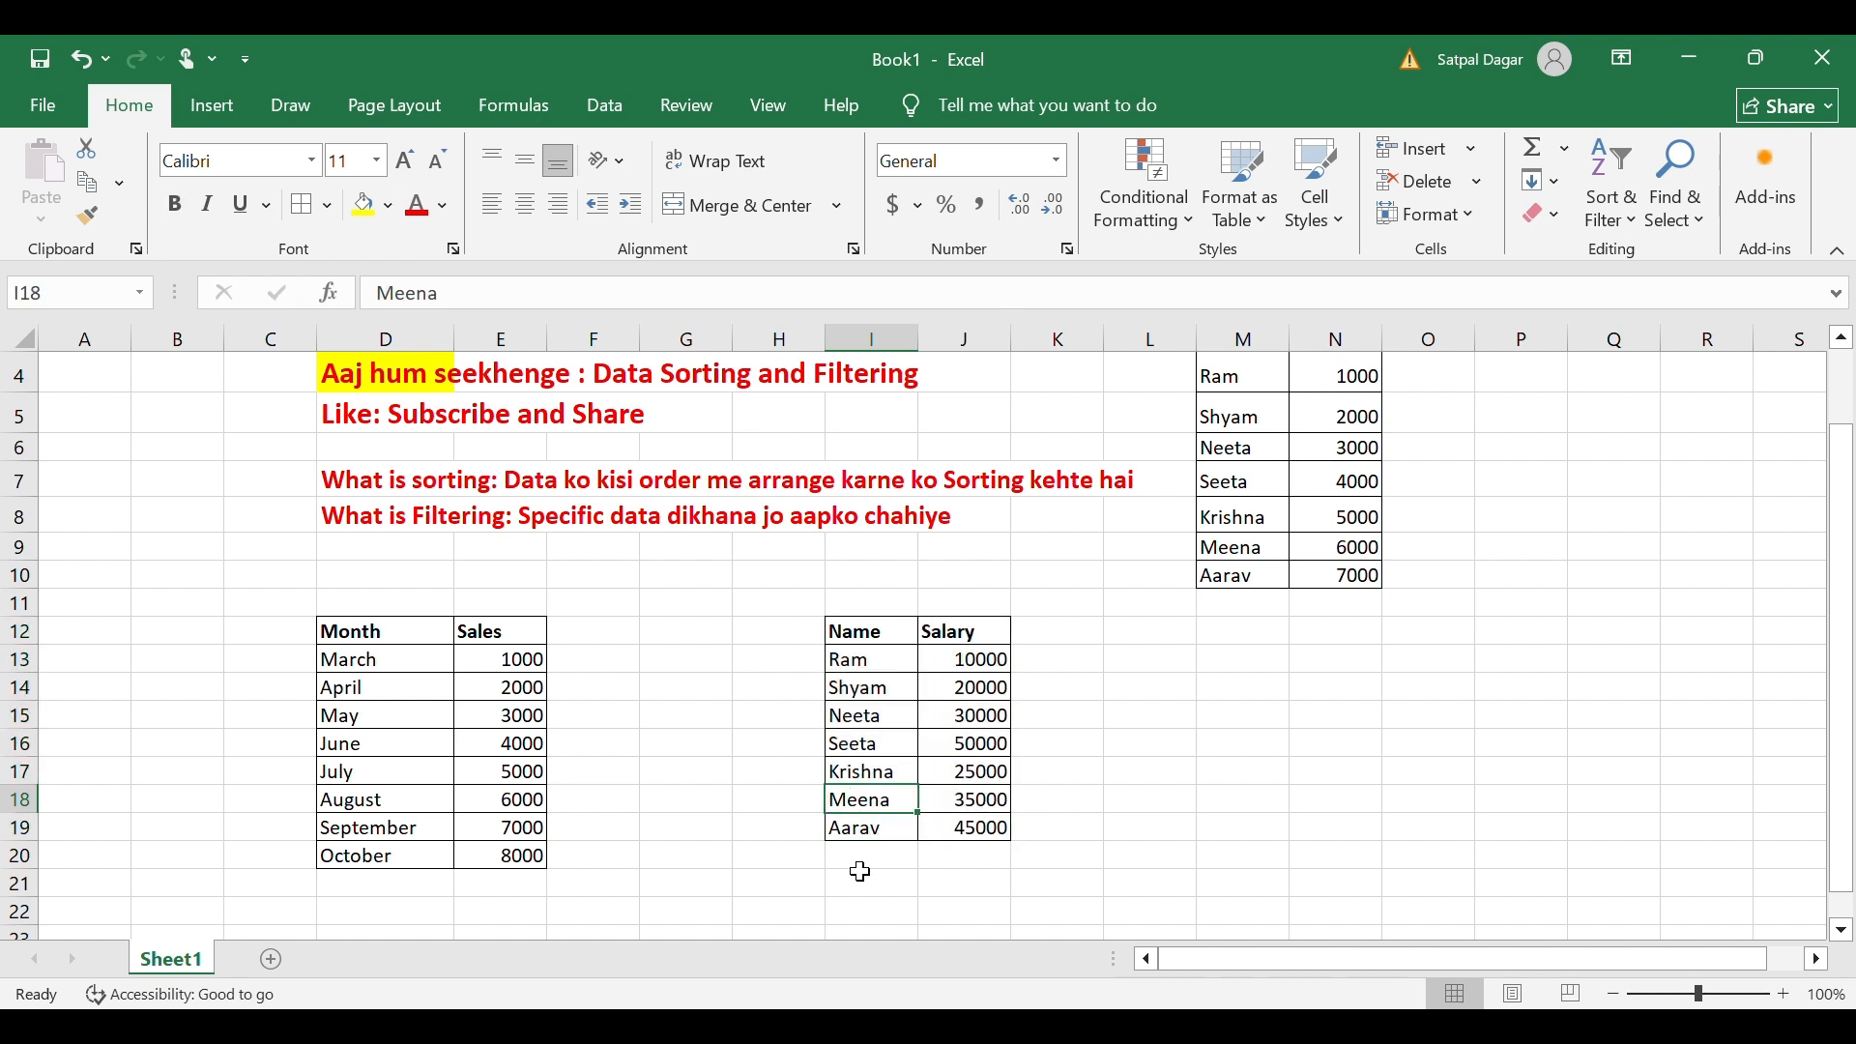
left_click(870, 857)
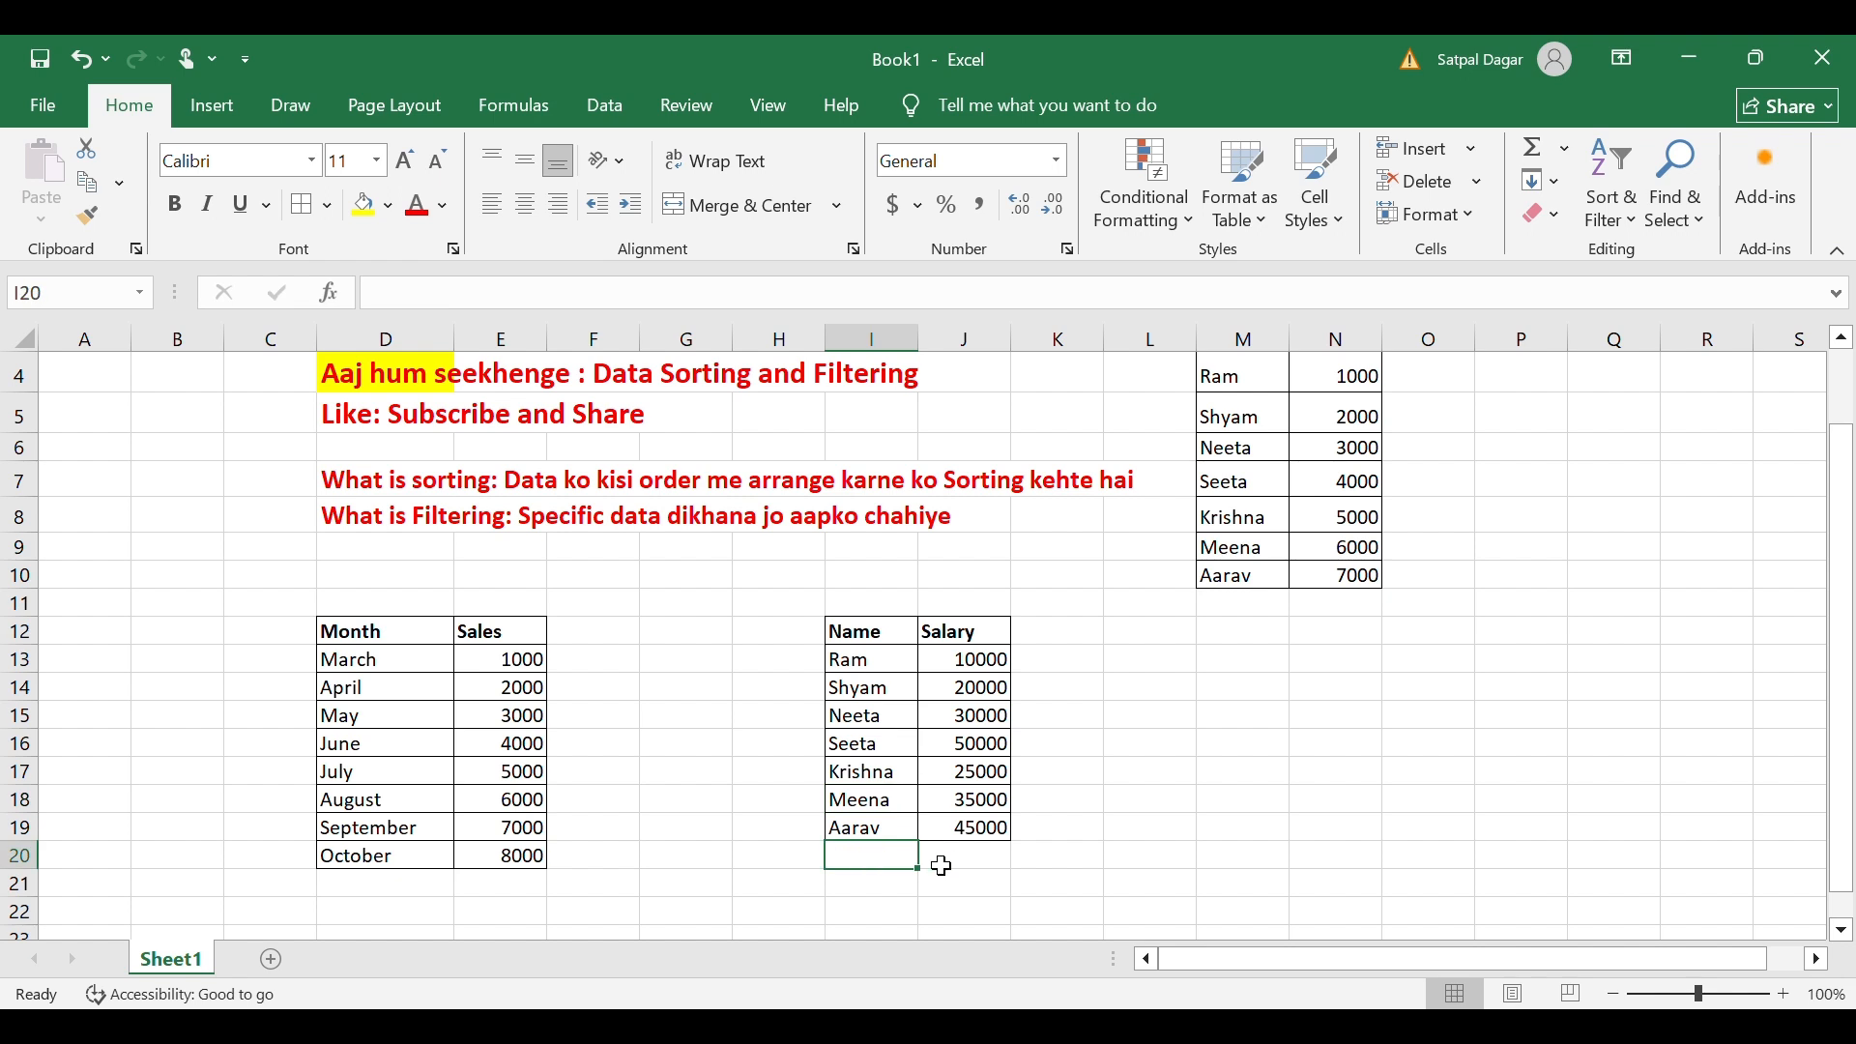
Enter Aarav2 in I20 and 40000 in J20, then select I12:J20.
type("Aarav")
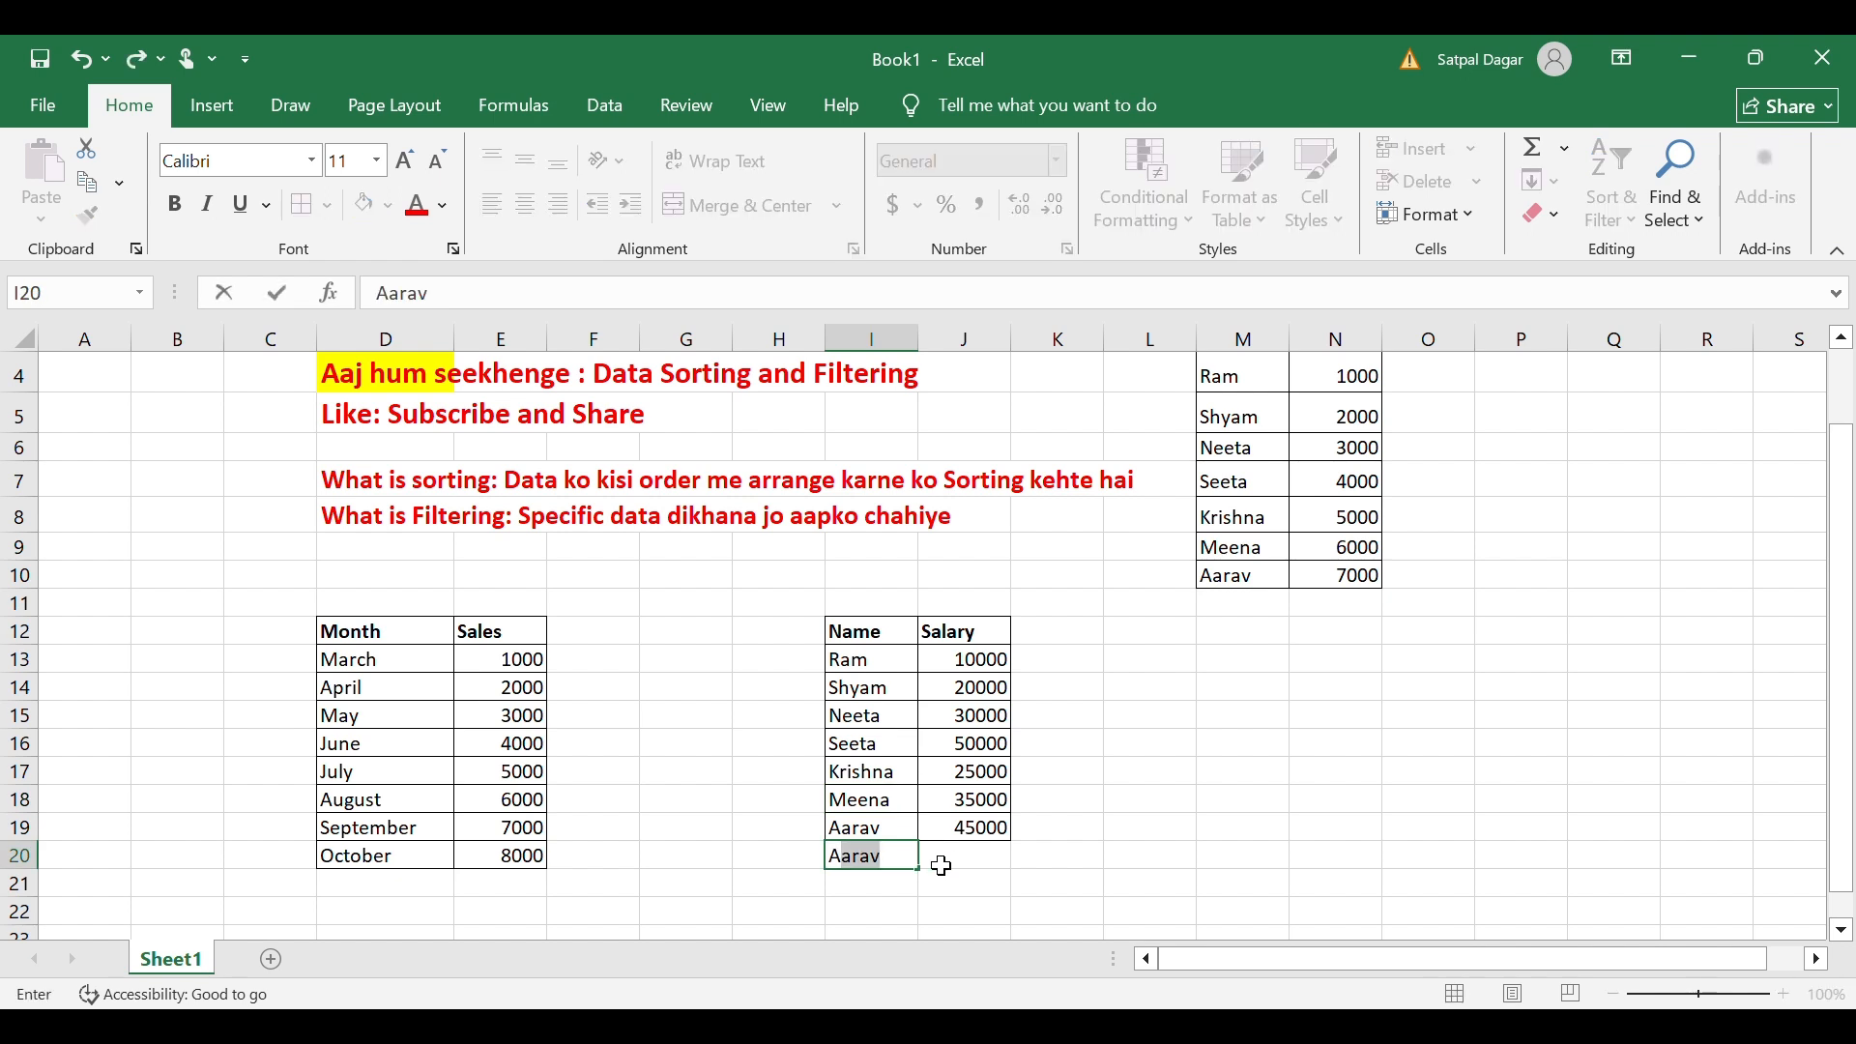
left_click(940, 865)
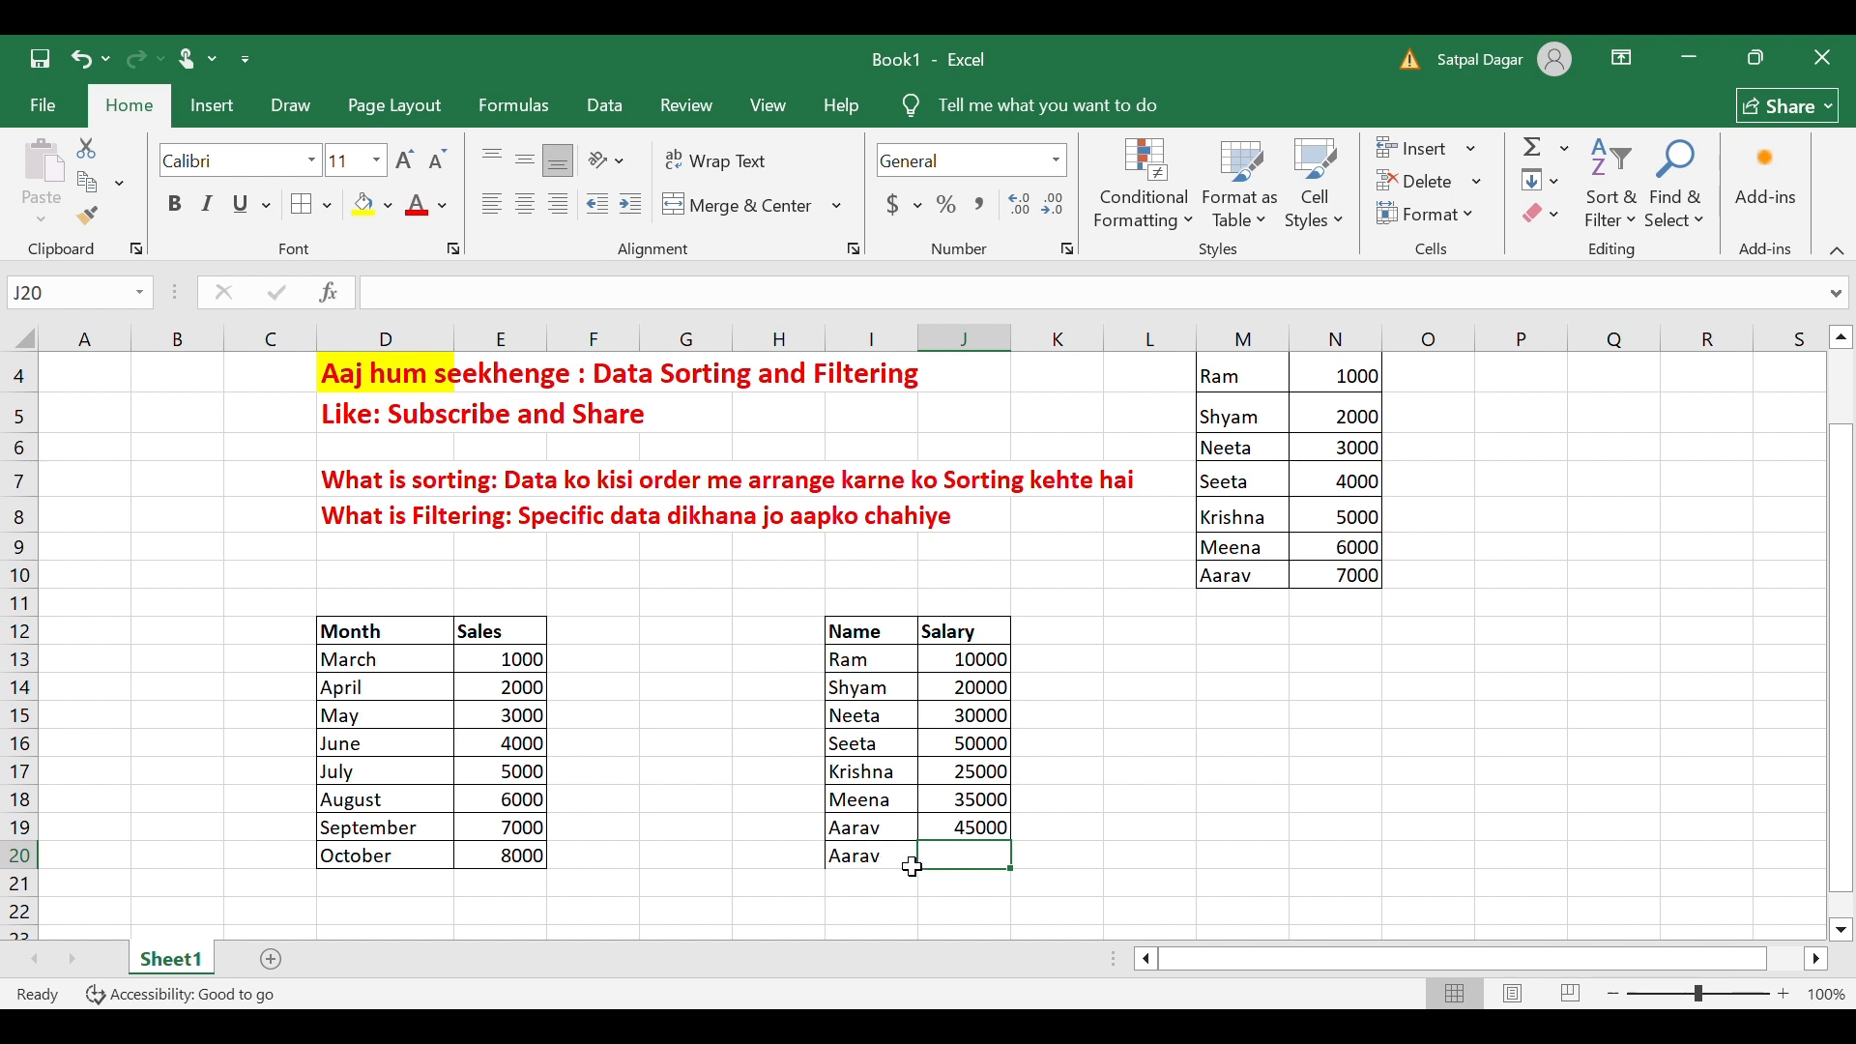
left_click(912, 867)
key("F2")
type("2")
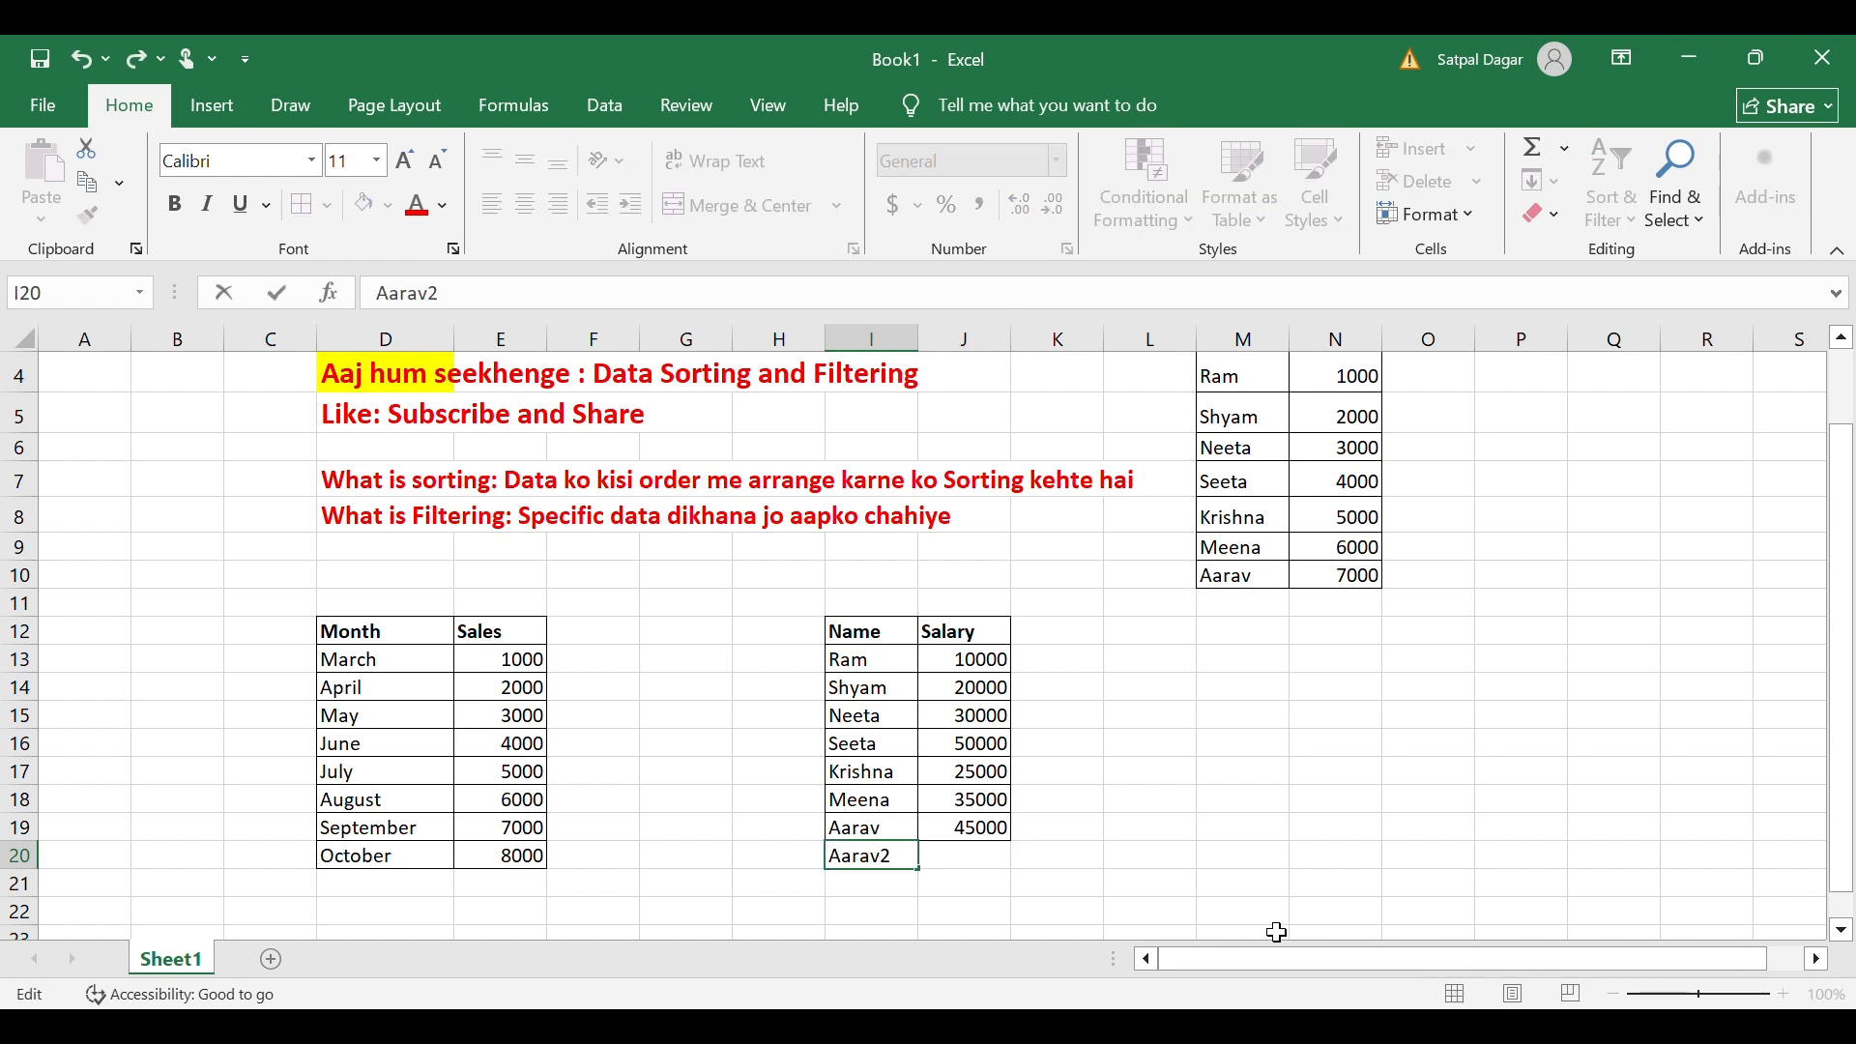
key("Tab")
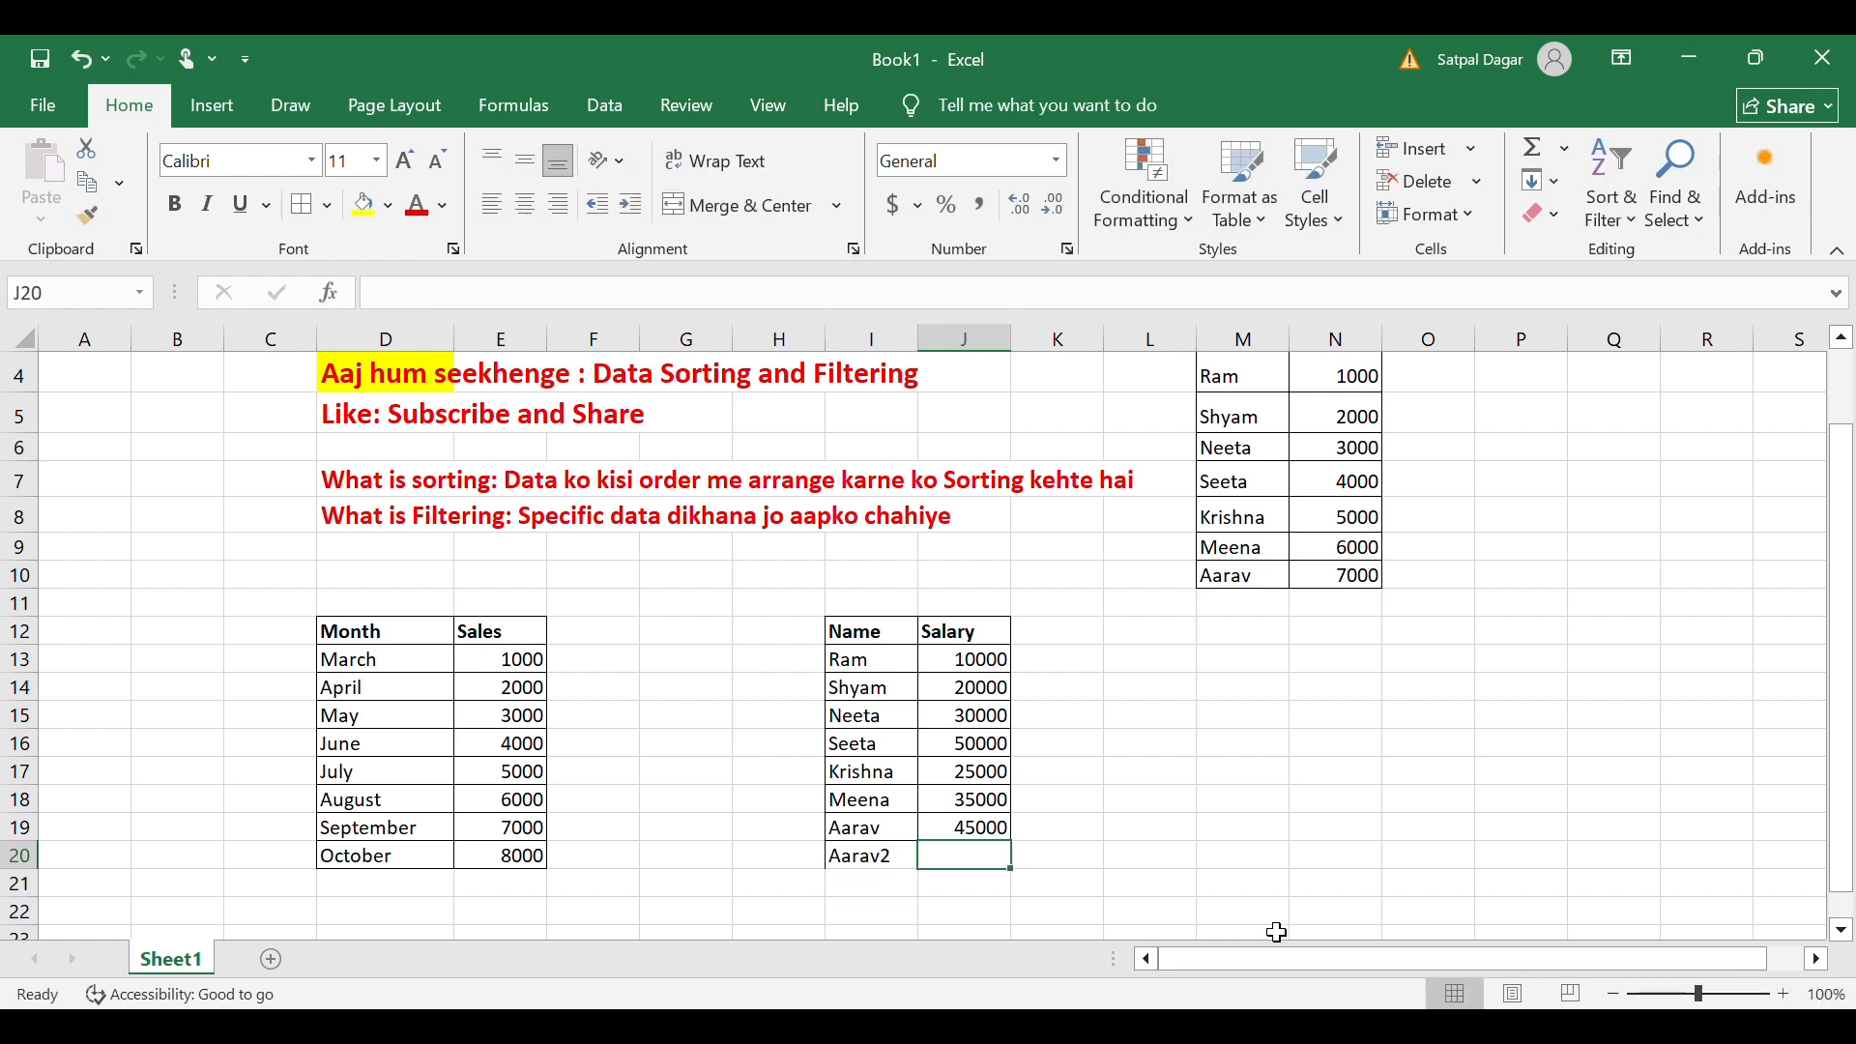
type("40000")
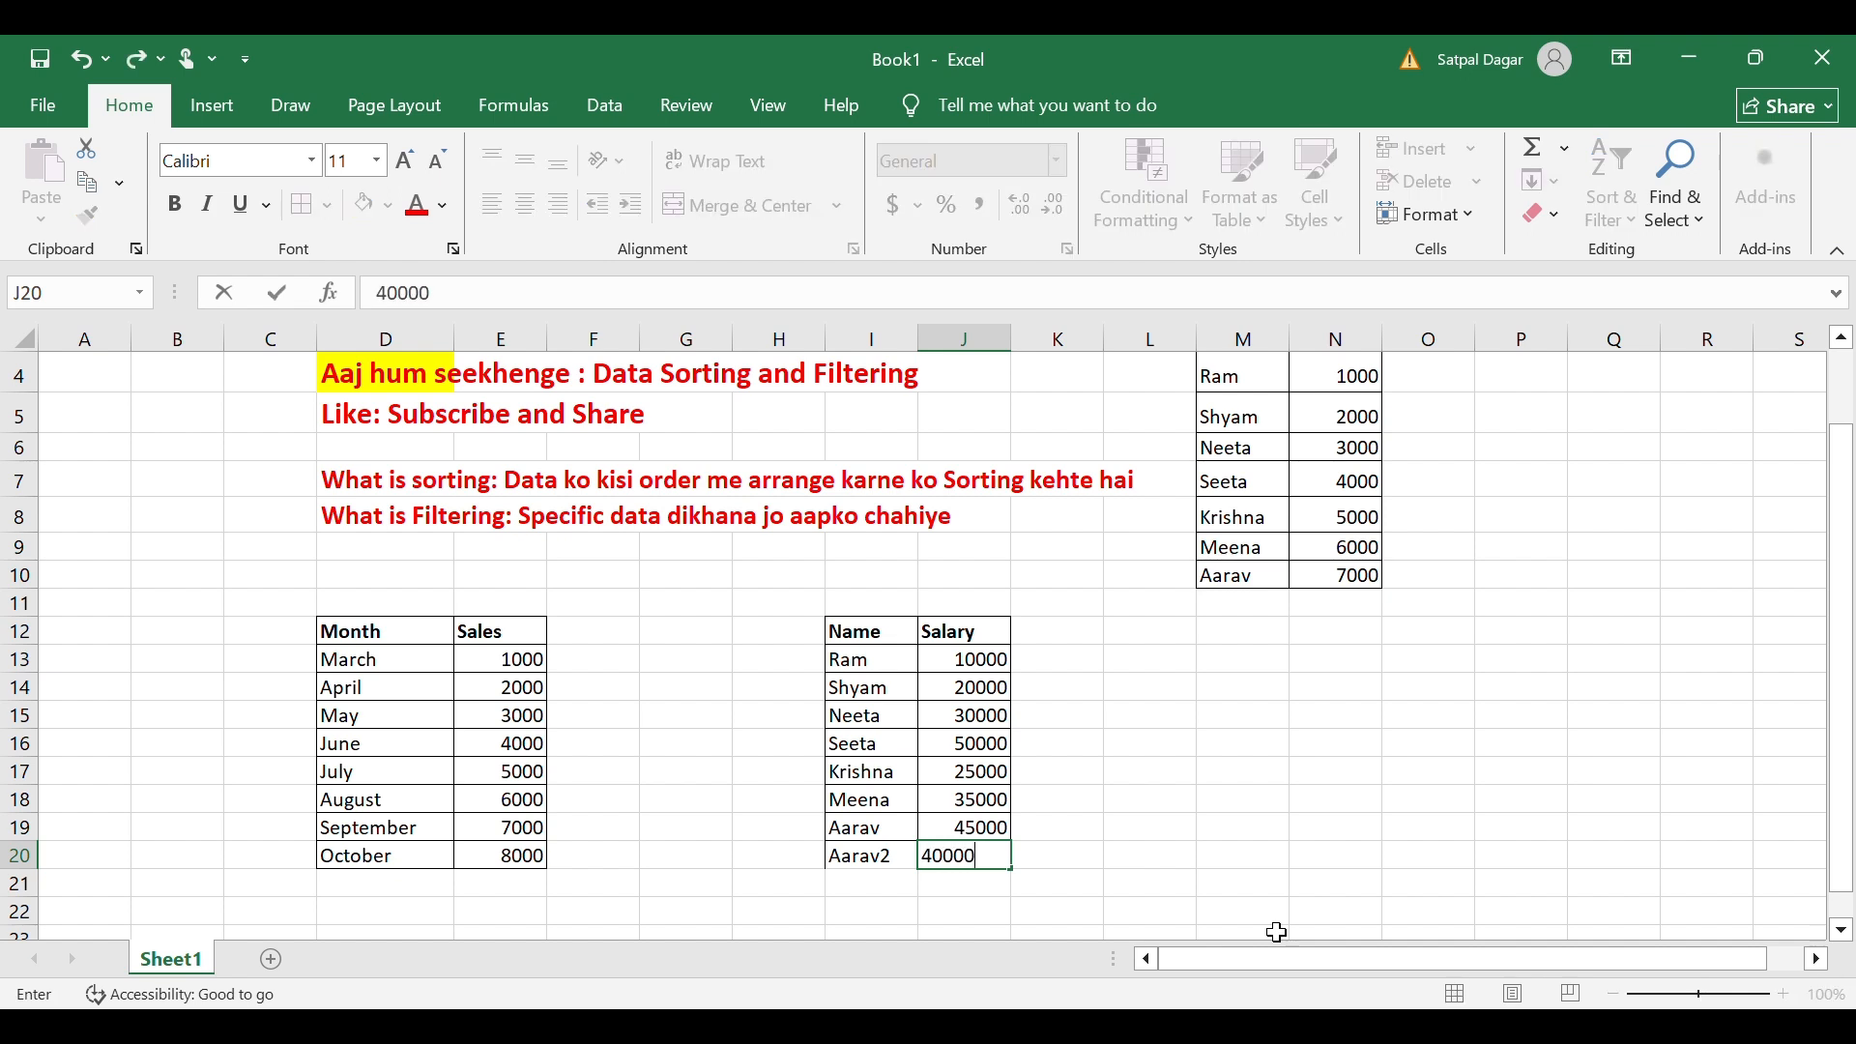
key("Return")
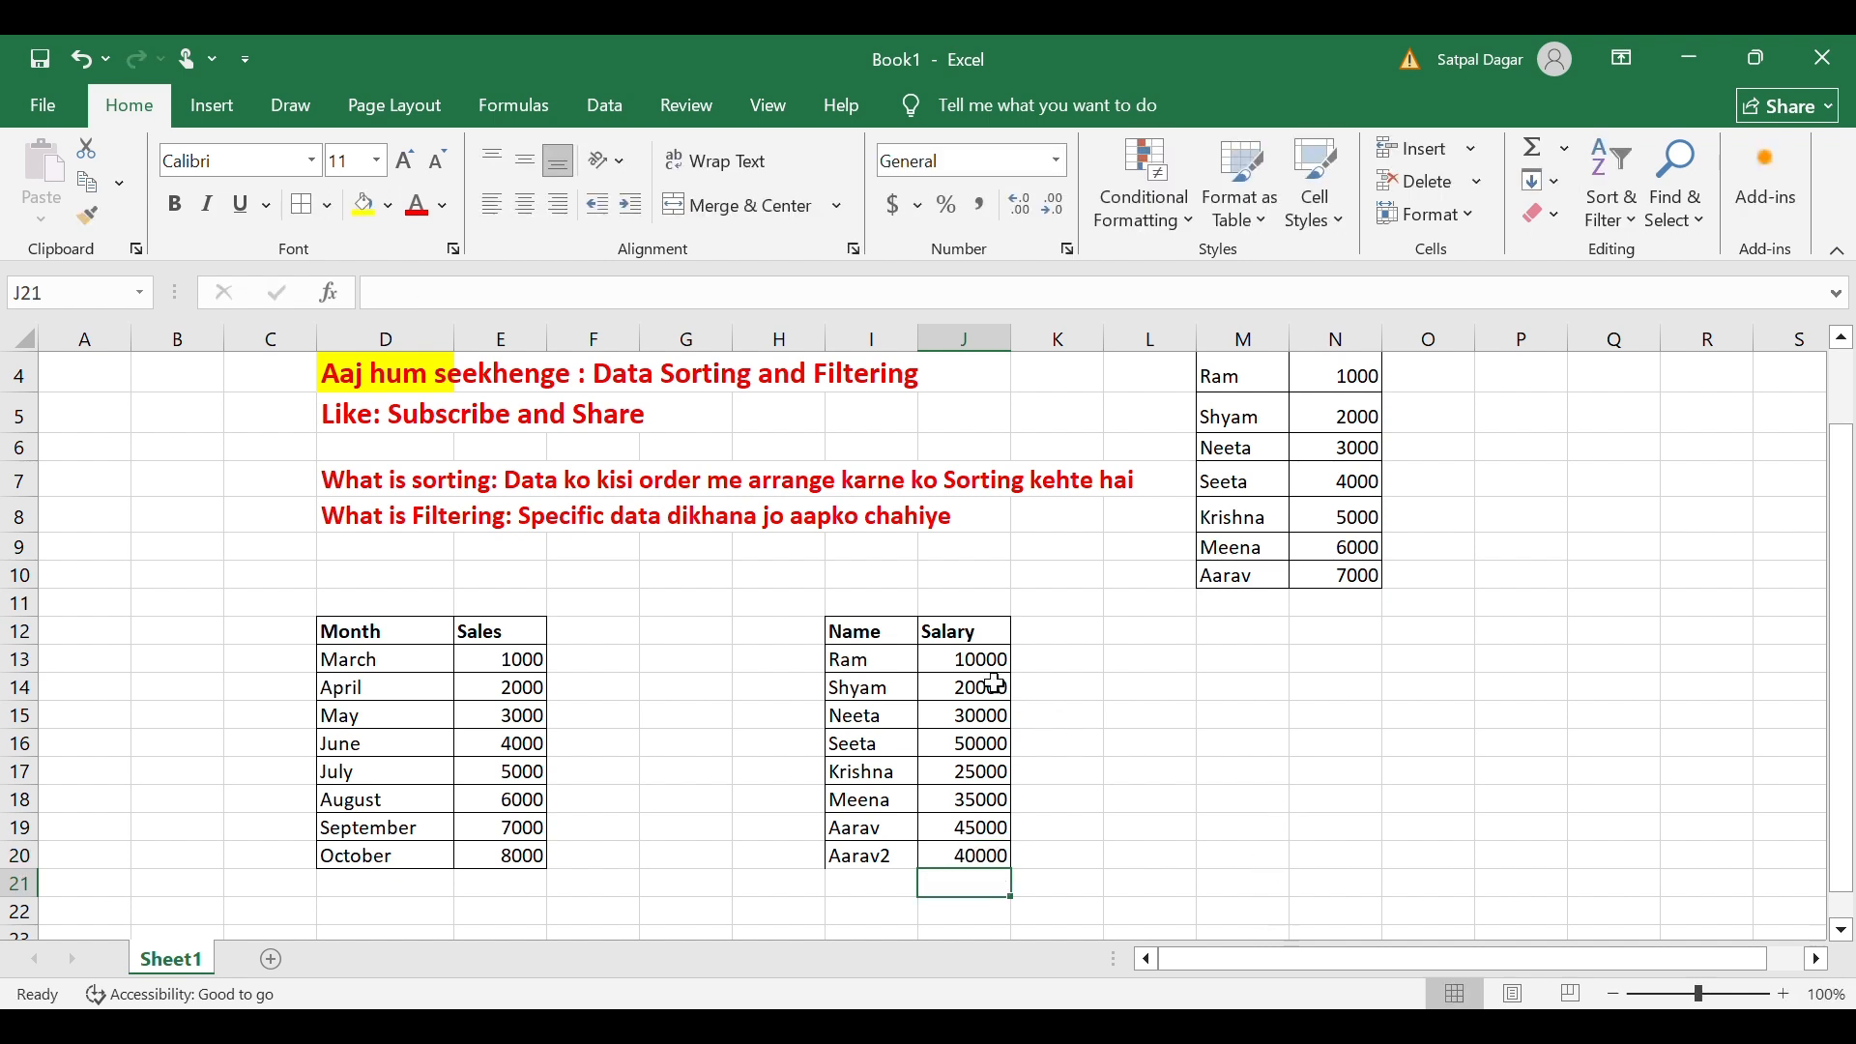
left_click(873, 641)
left_click_drag(873, 645, 975, 858)
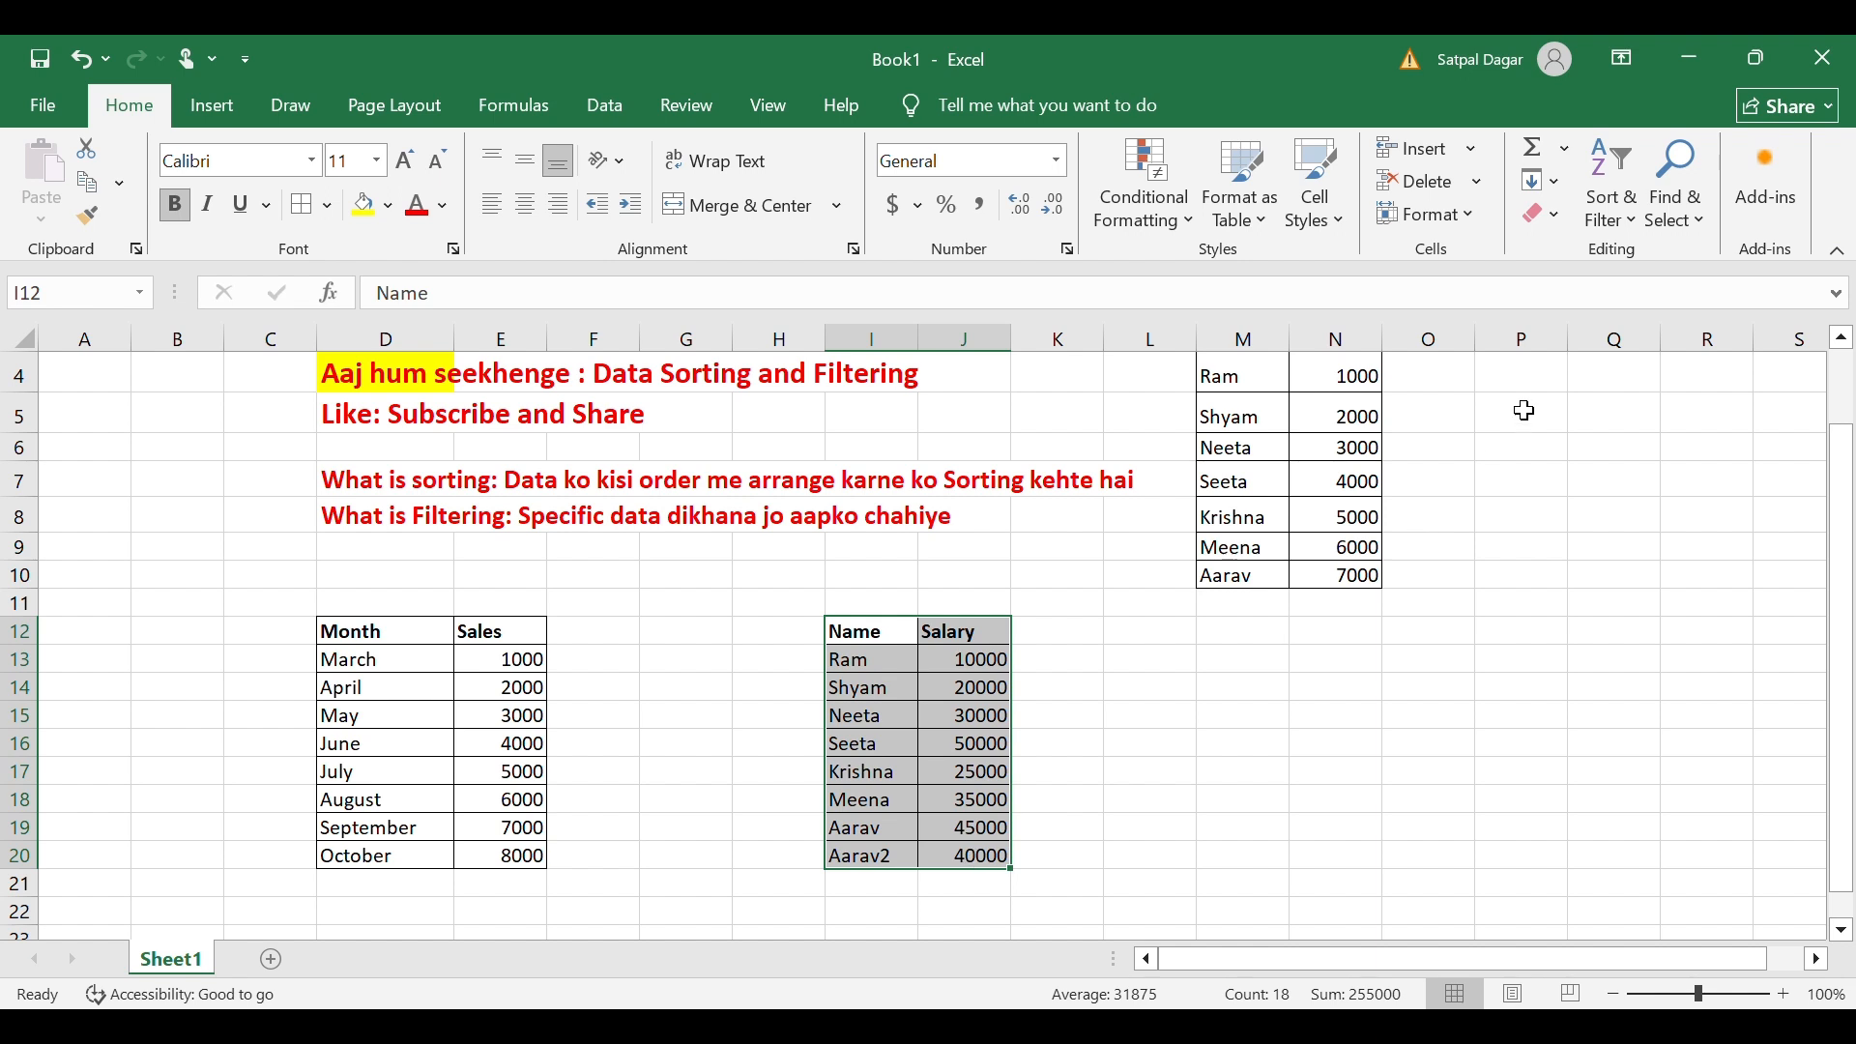
Apply Sort A to Z to the selected range I12:J20.
left_click(1622, 227)
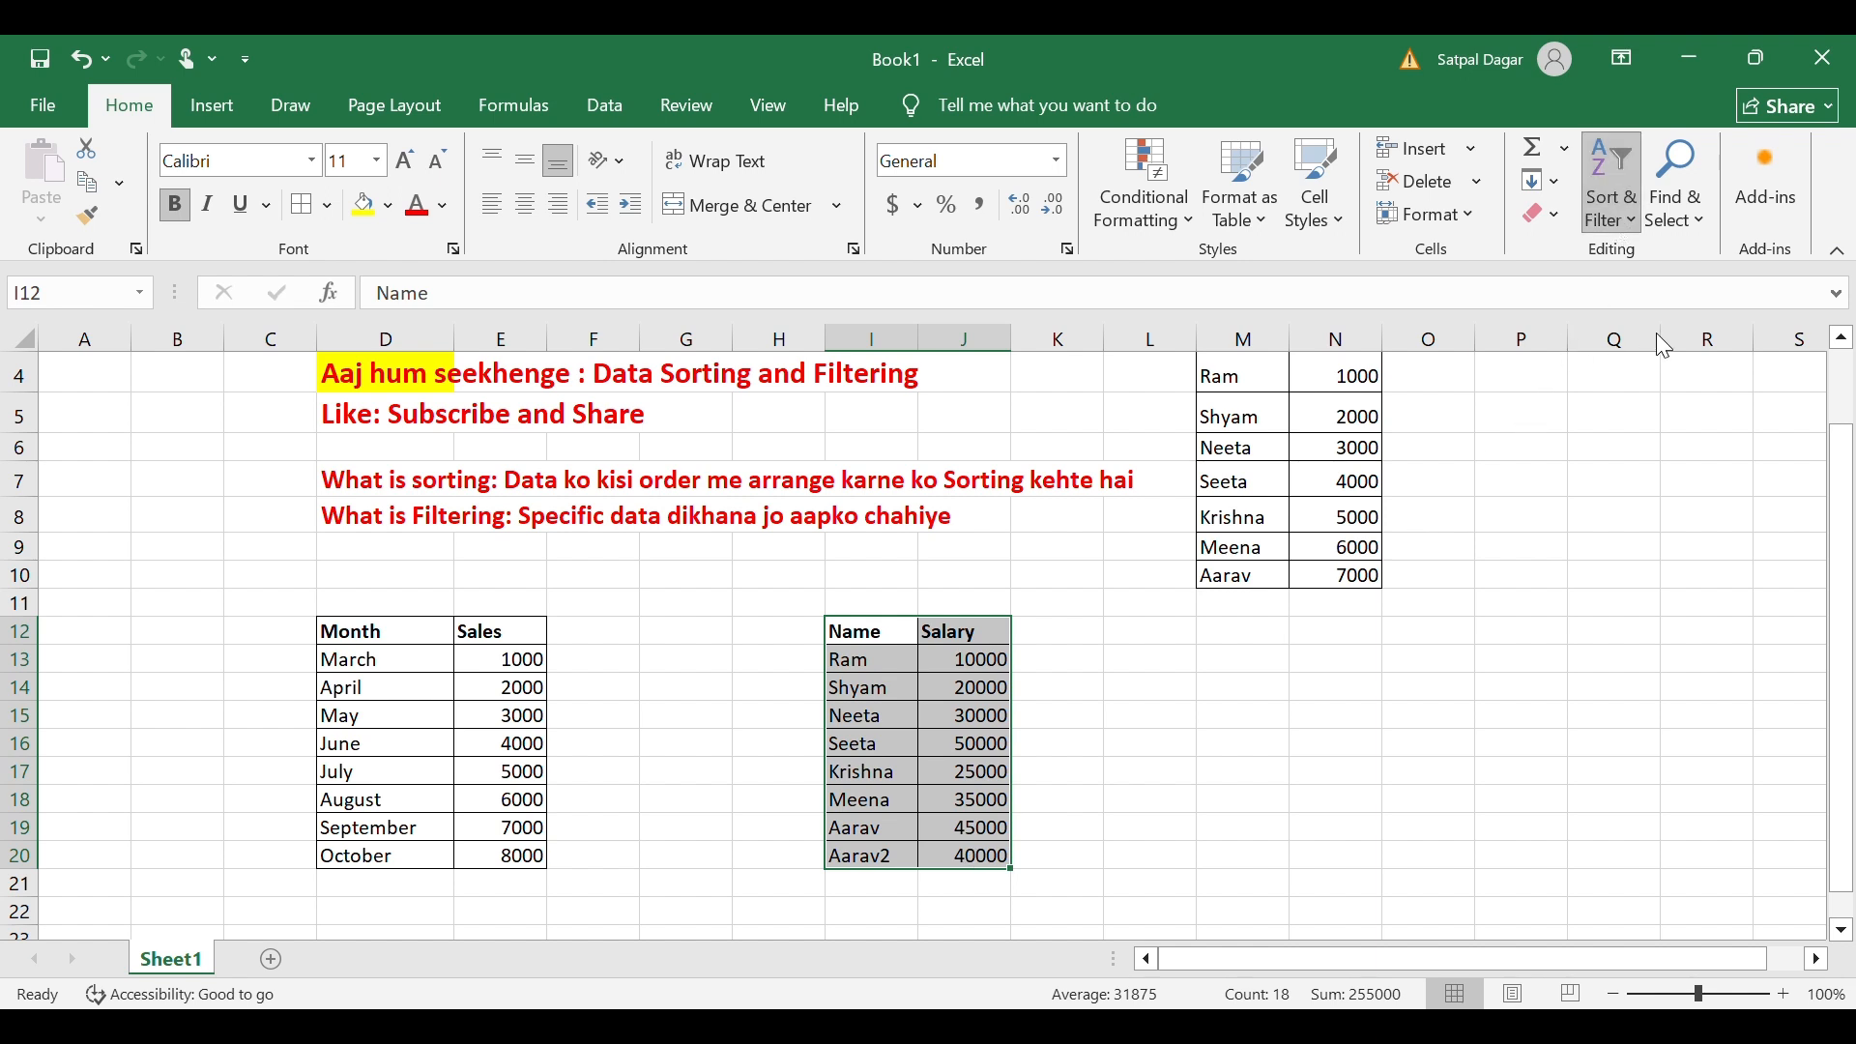
key("Return")
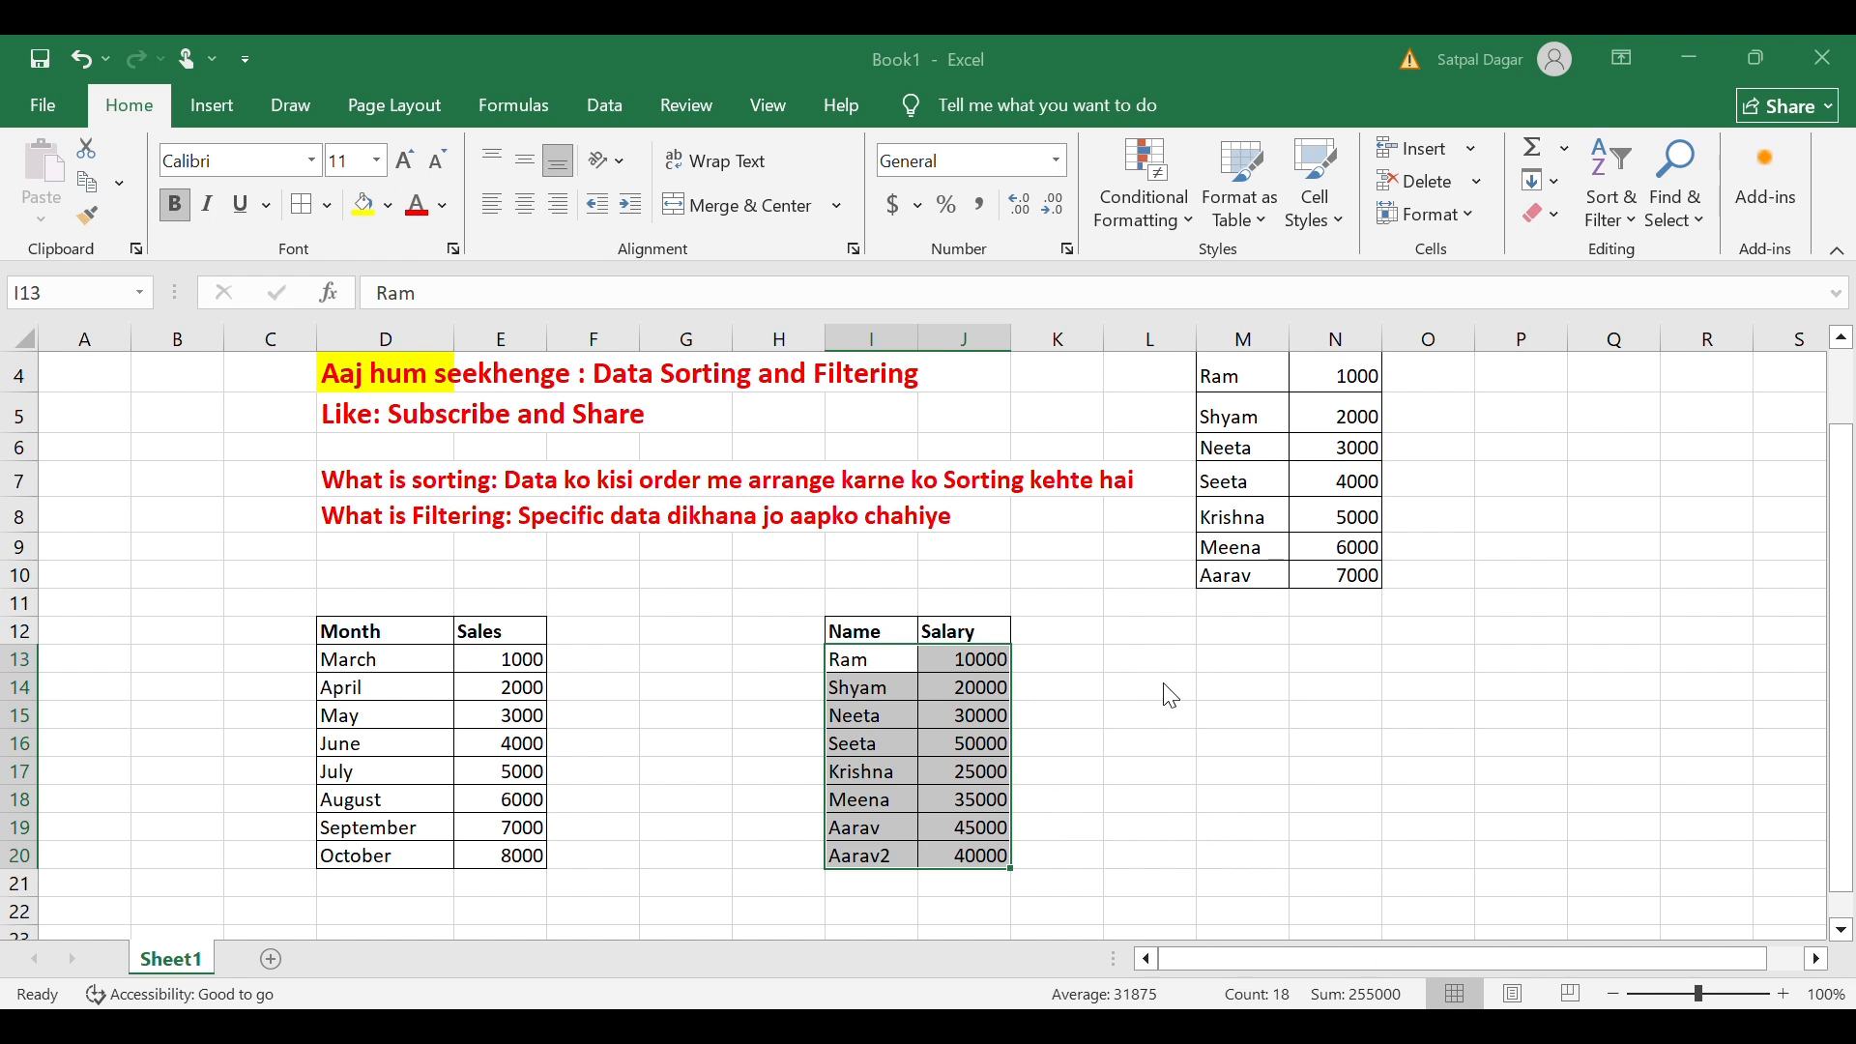
key("alt+h")
key("s")
key("s")
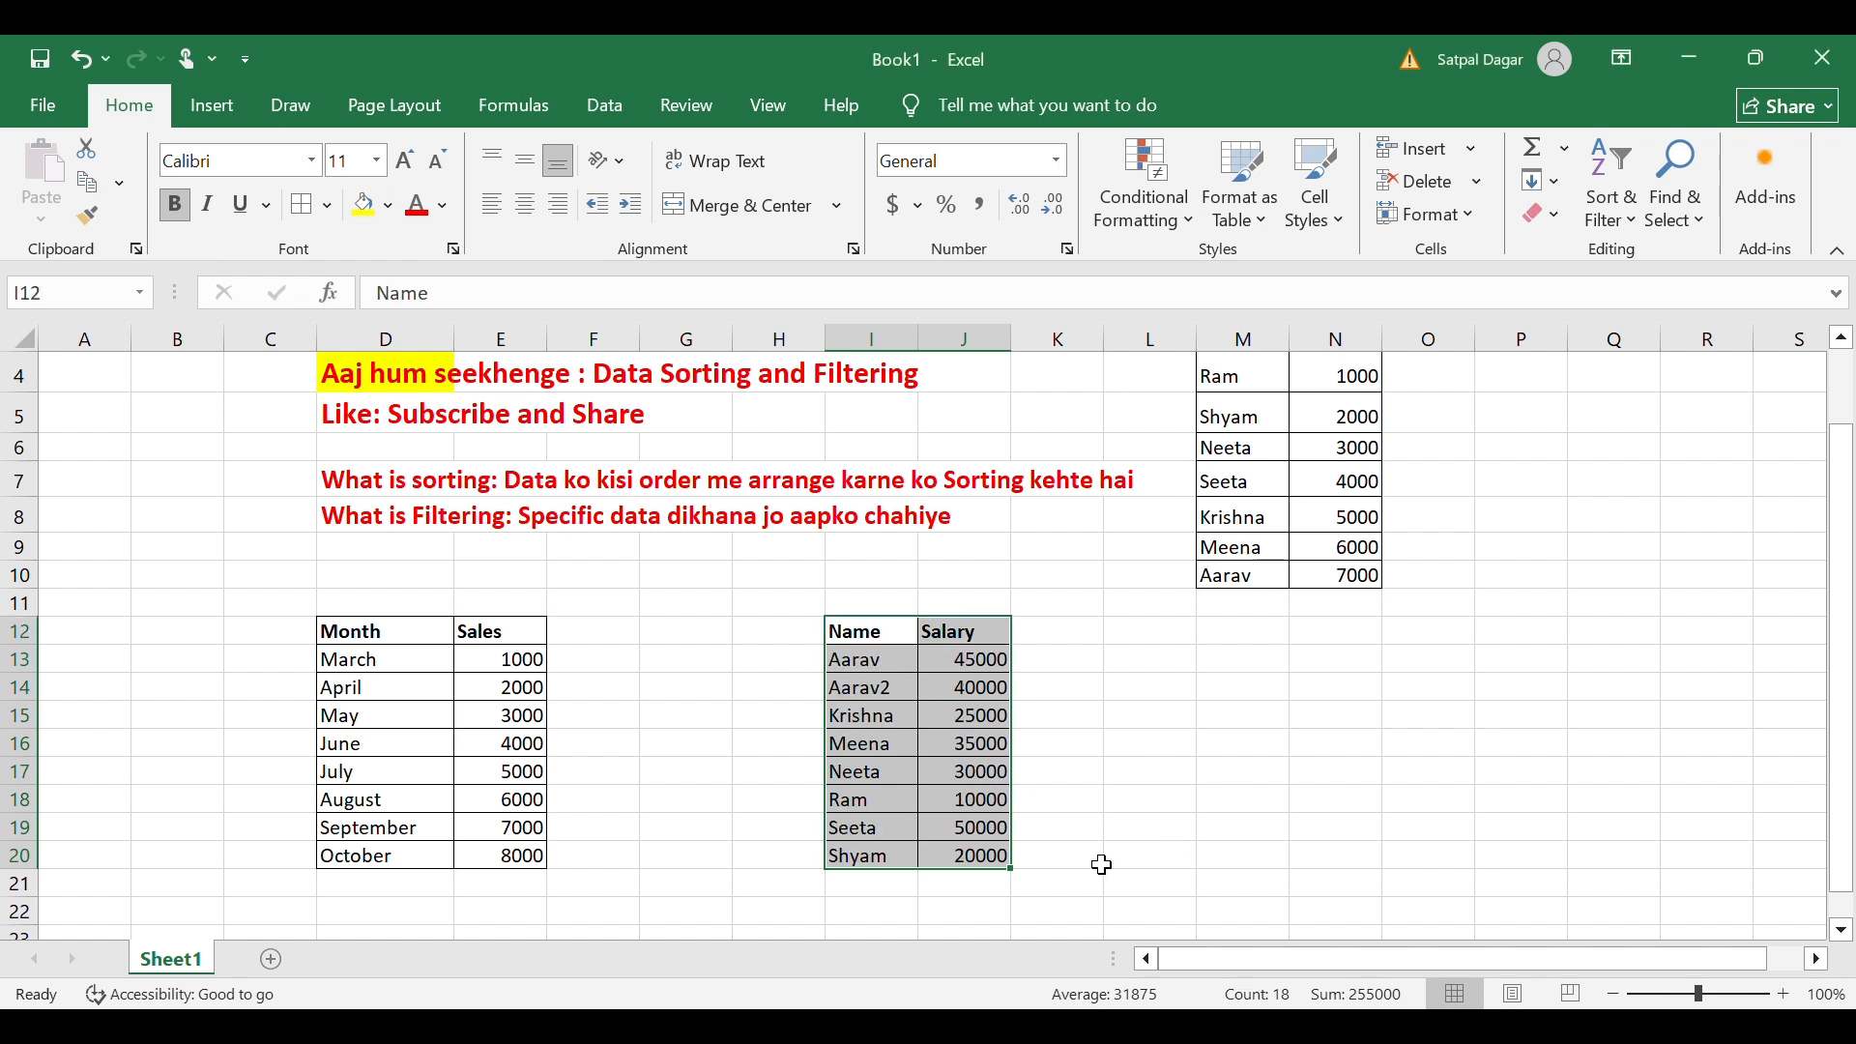
left_click(1186, 694)
Check the sorted results: Aarav at 45000 and Aarav2 at 40000 at the top.
left_click(891, 677)
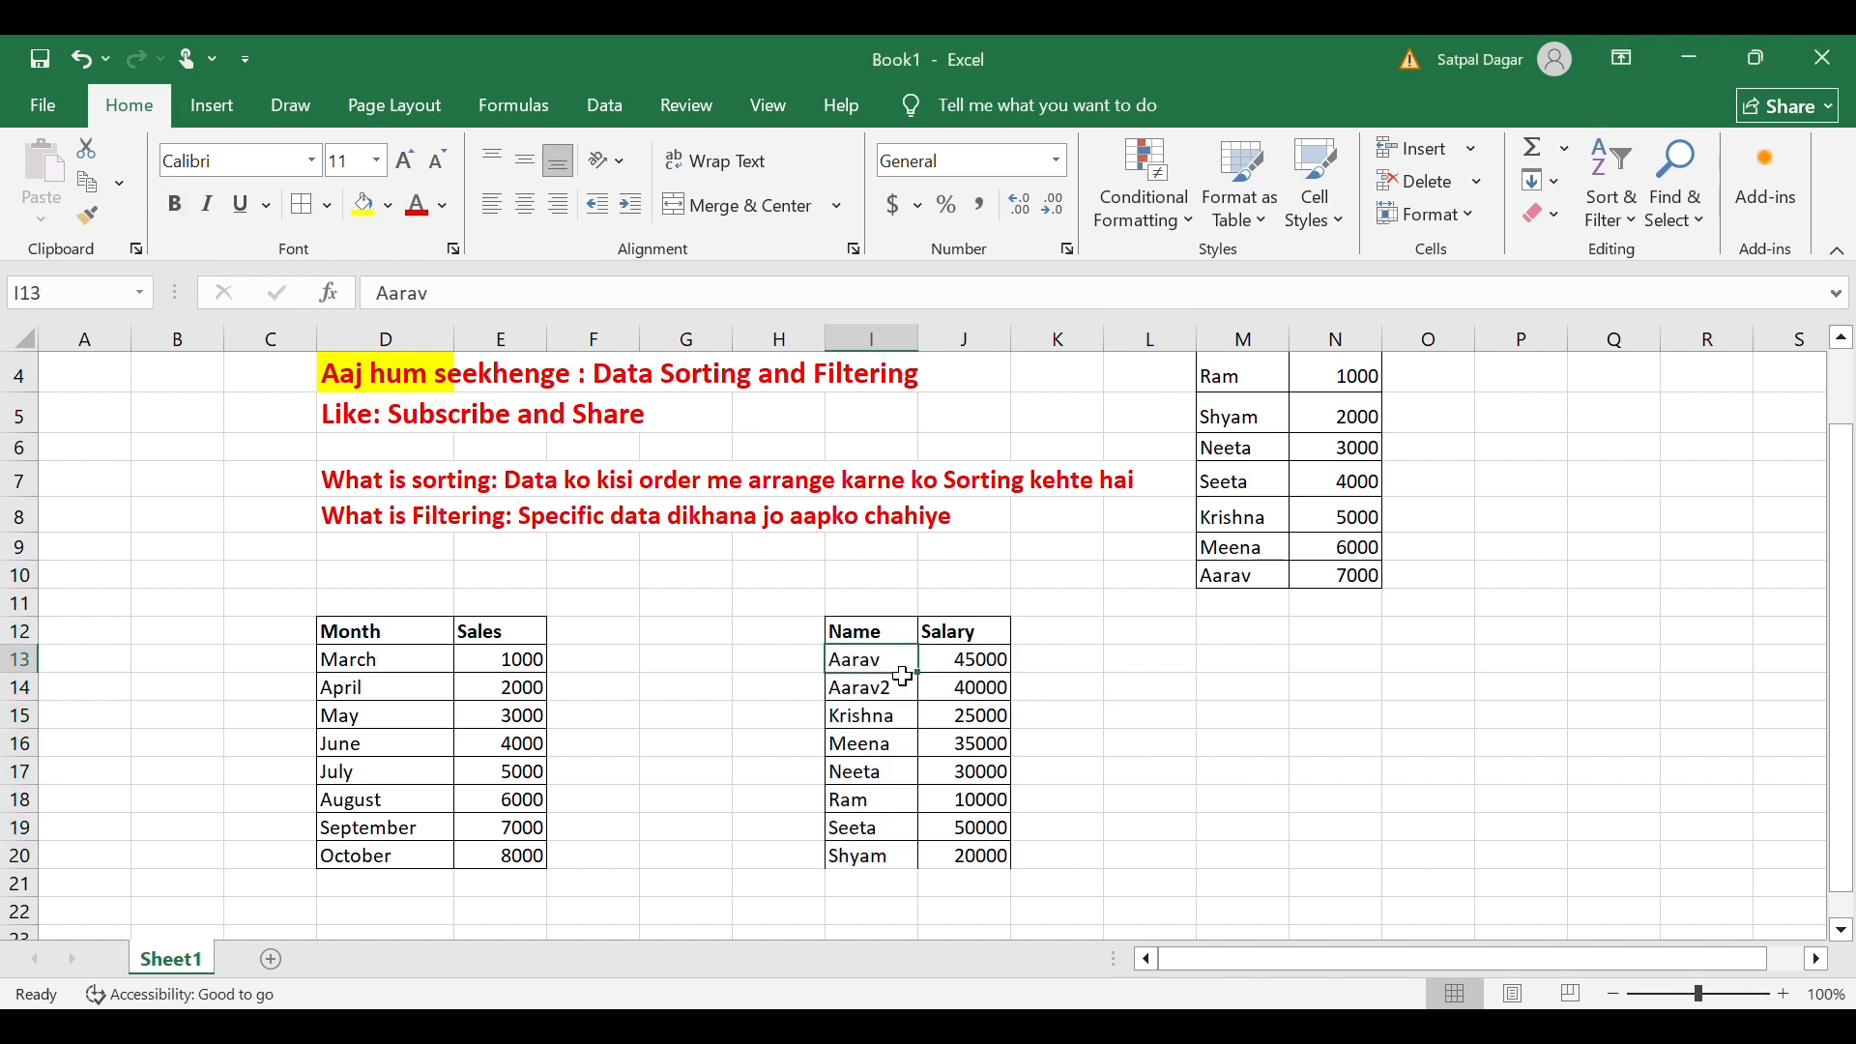
left_click(951, 669)
left_click(876, 667)
left_click_drag(874, 667, 861, 885)
left_click(1123, 808)
left_click(852, 691)
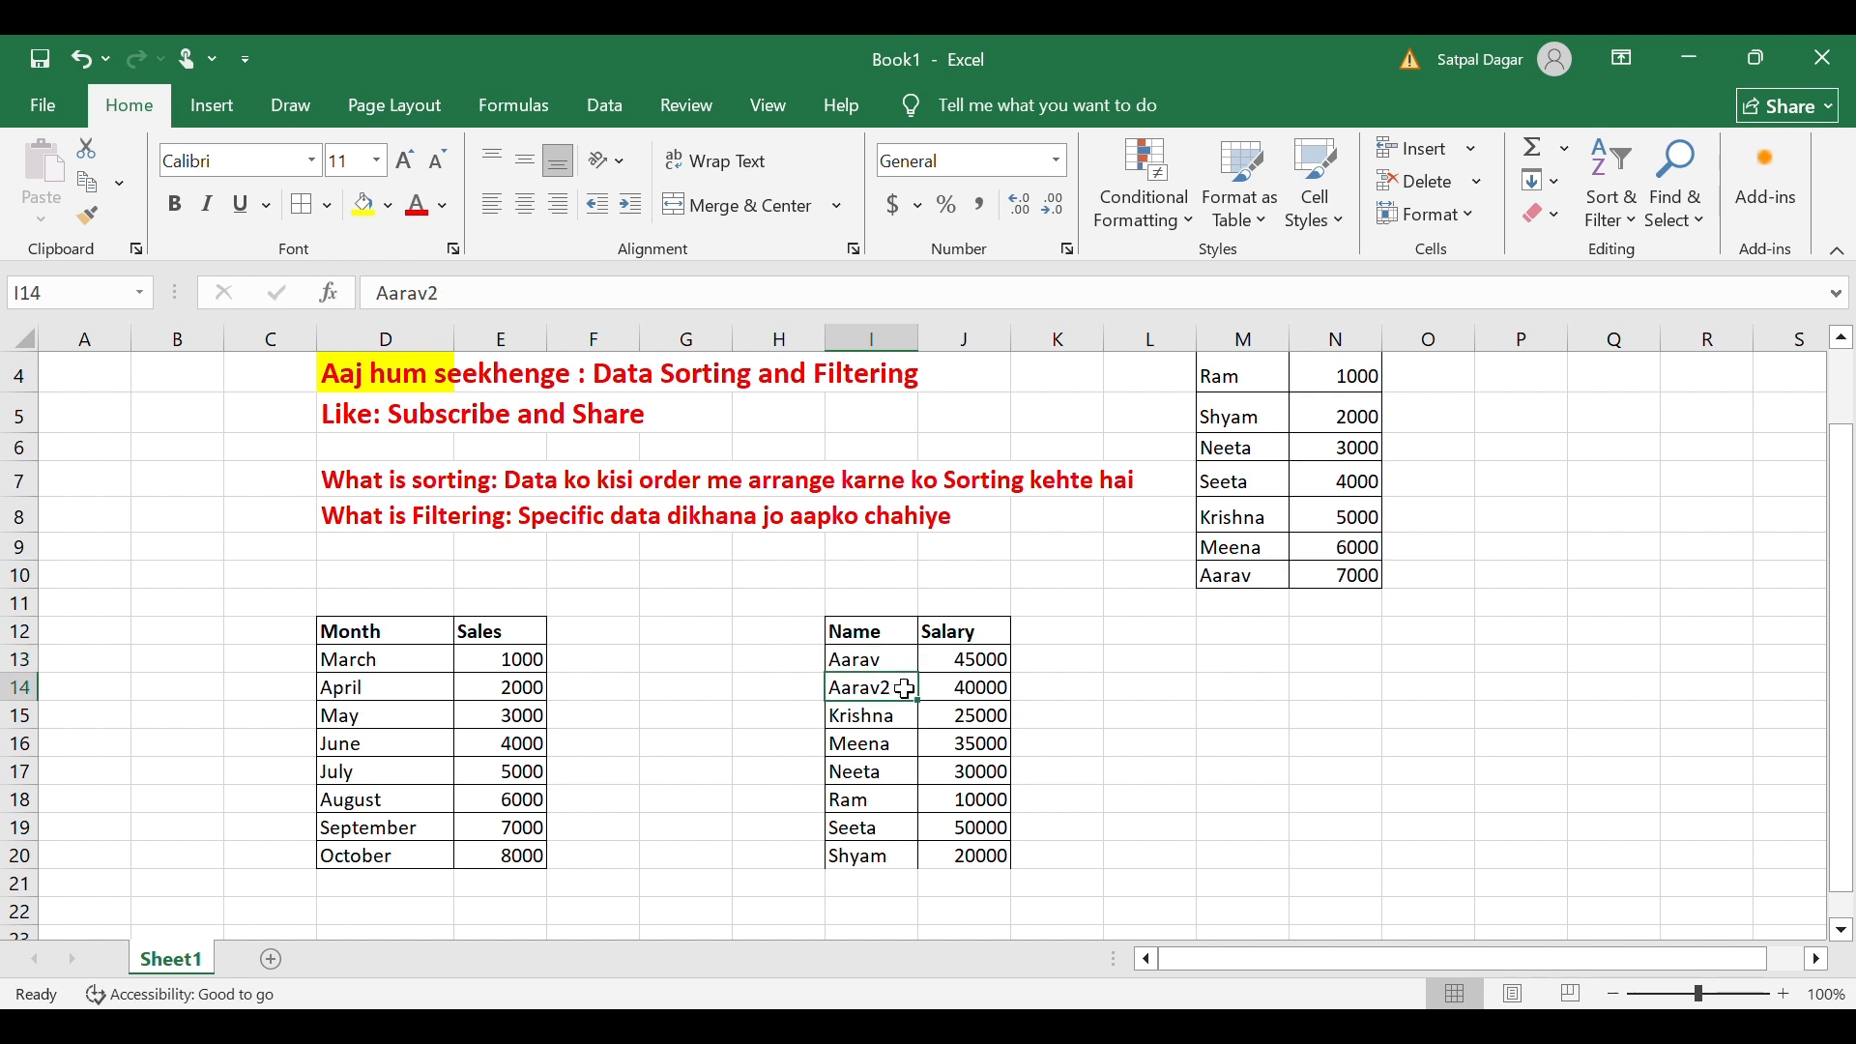
left_click(1000, 692)
left_click(872, 691)
left_click_drag(900, 664, 949, 688)
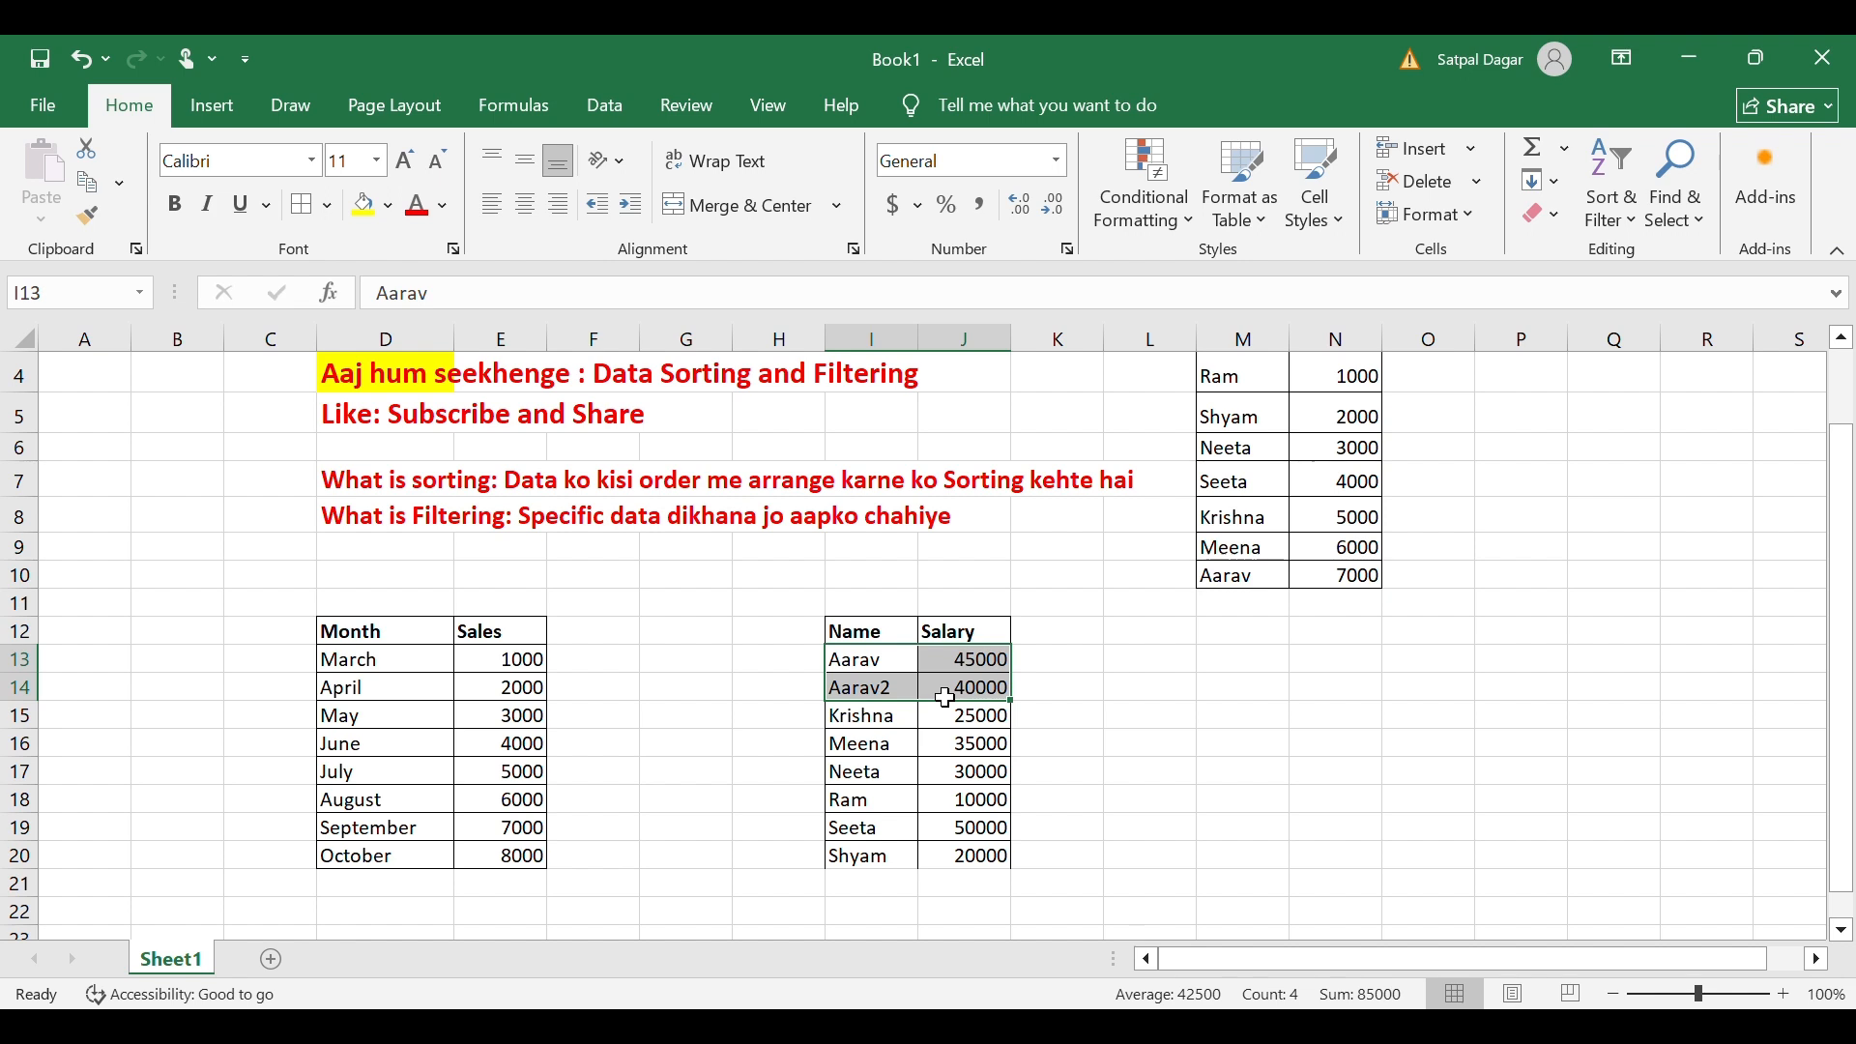
left_click(1100, 694)
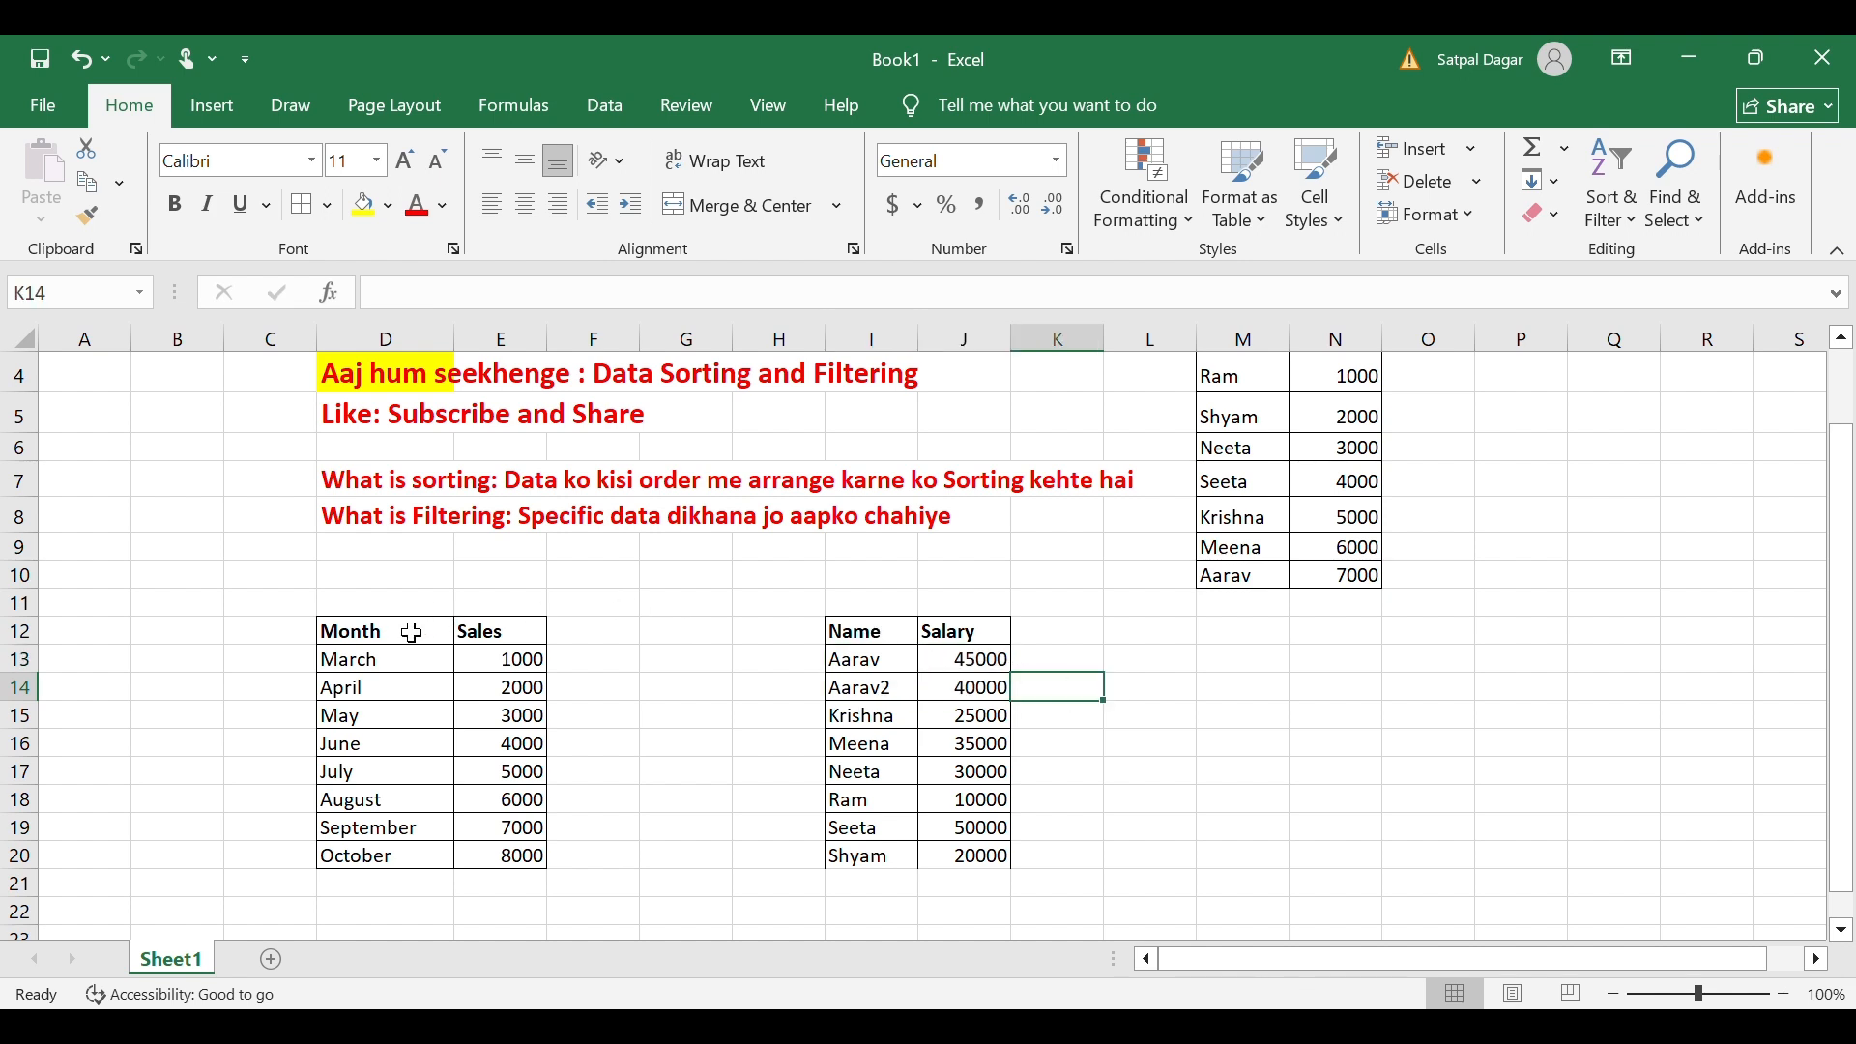
left_click_drag(410, 633, 491, 640)
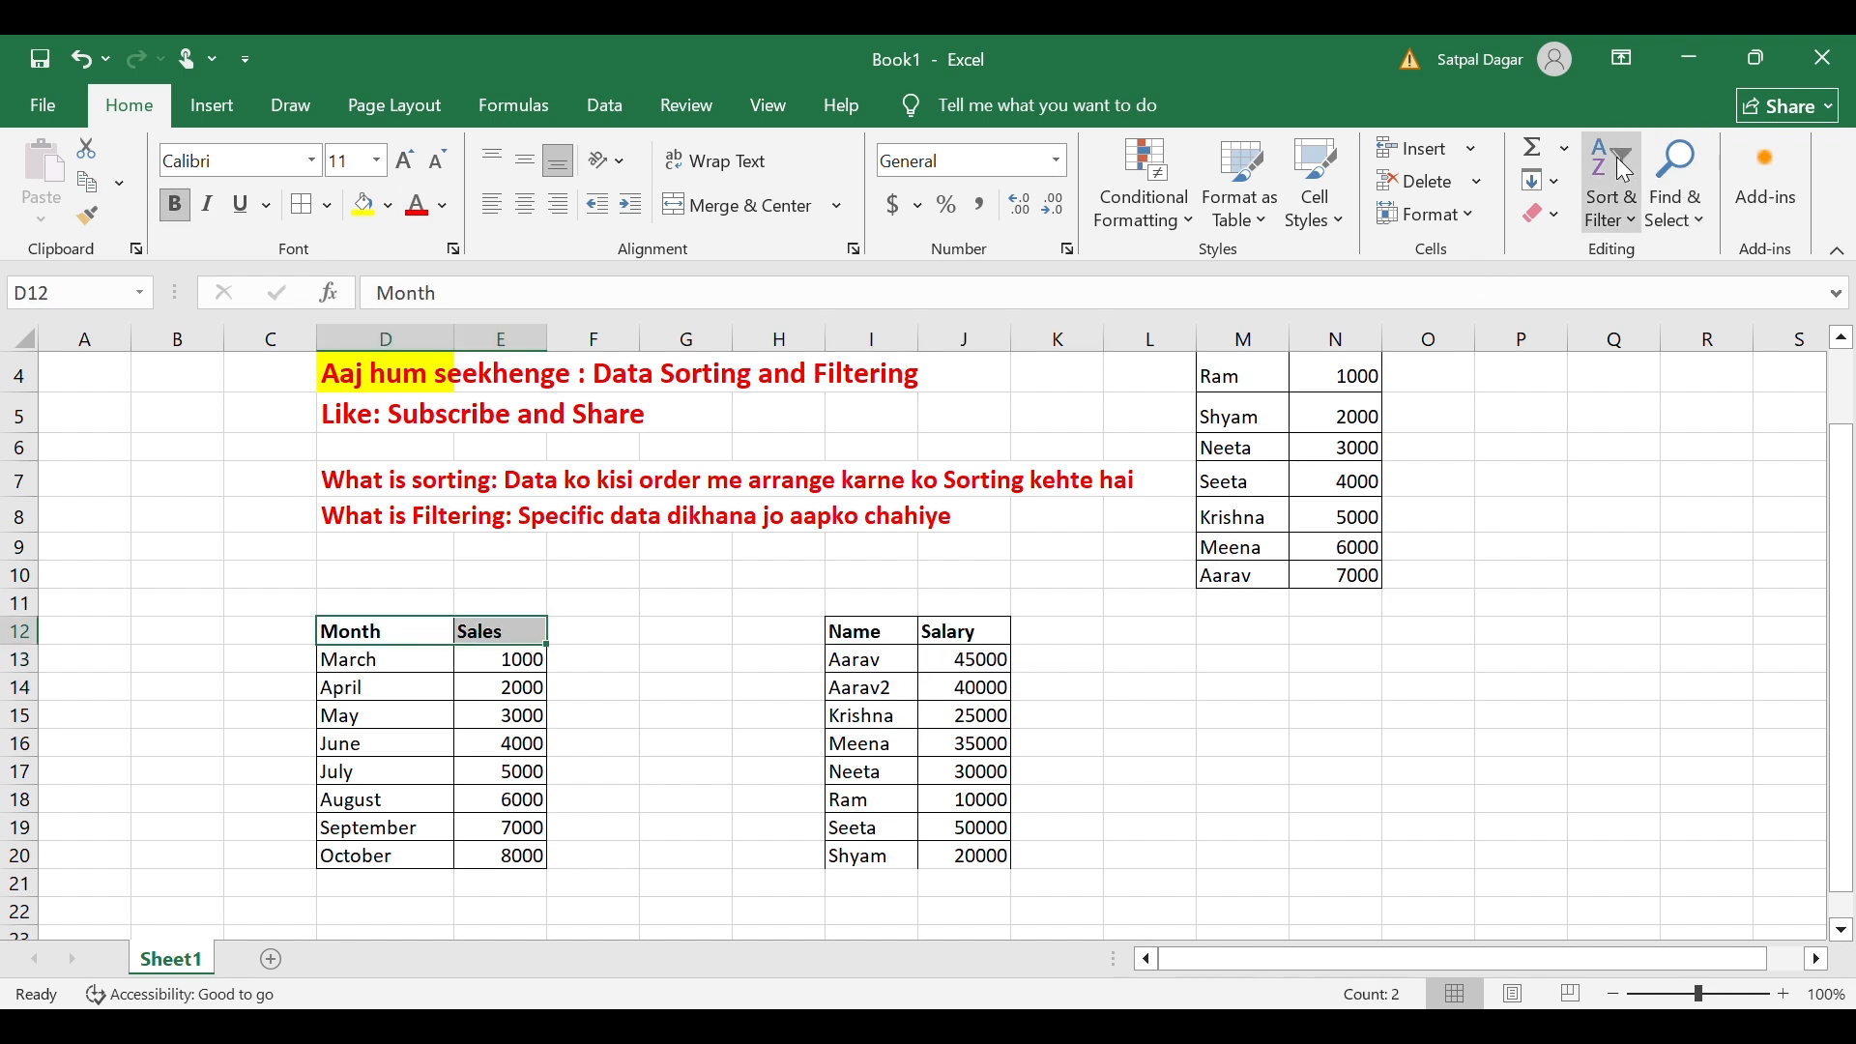
key("ctrl+shift+l")
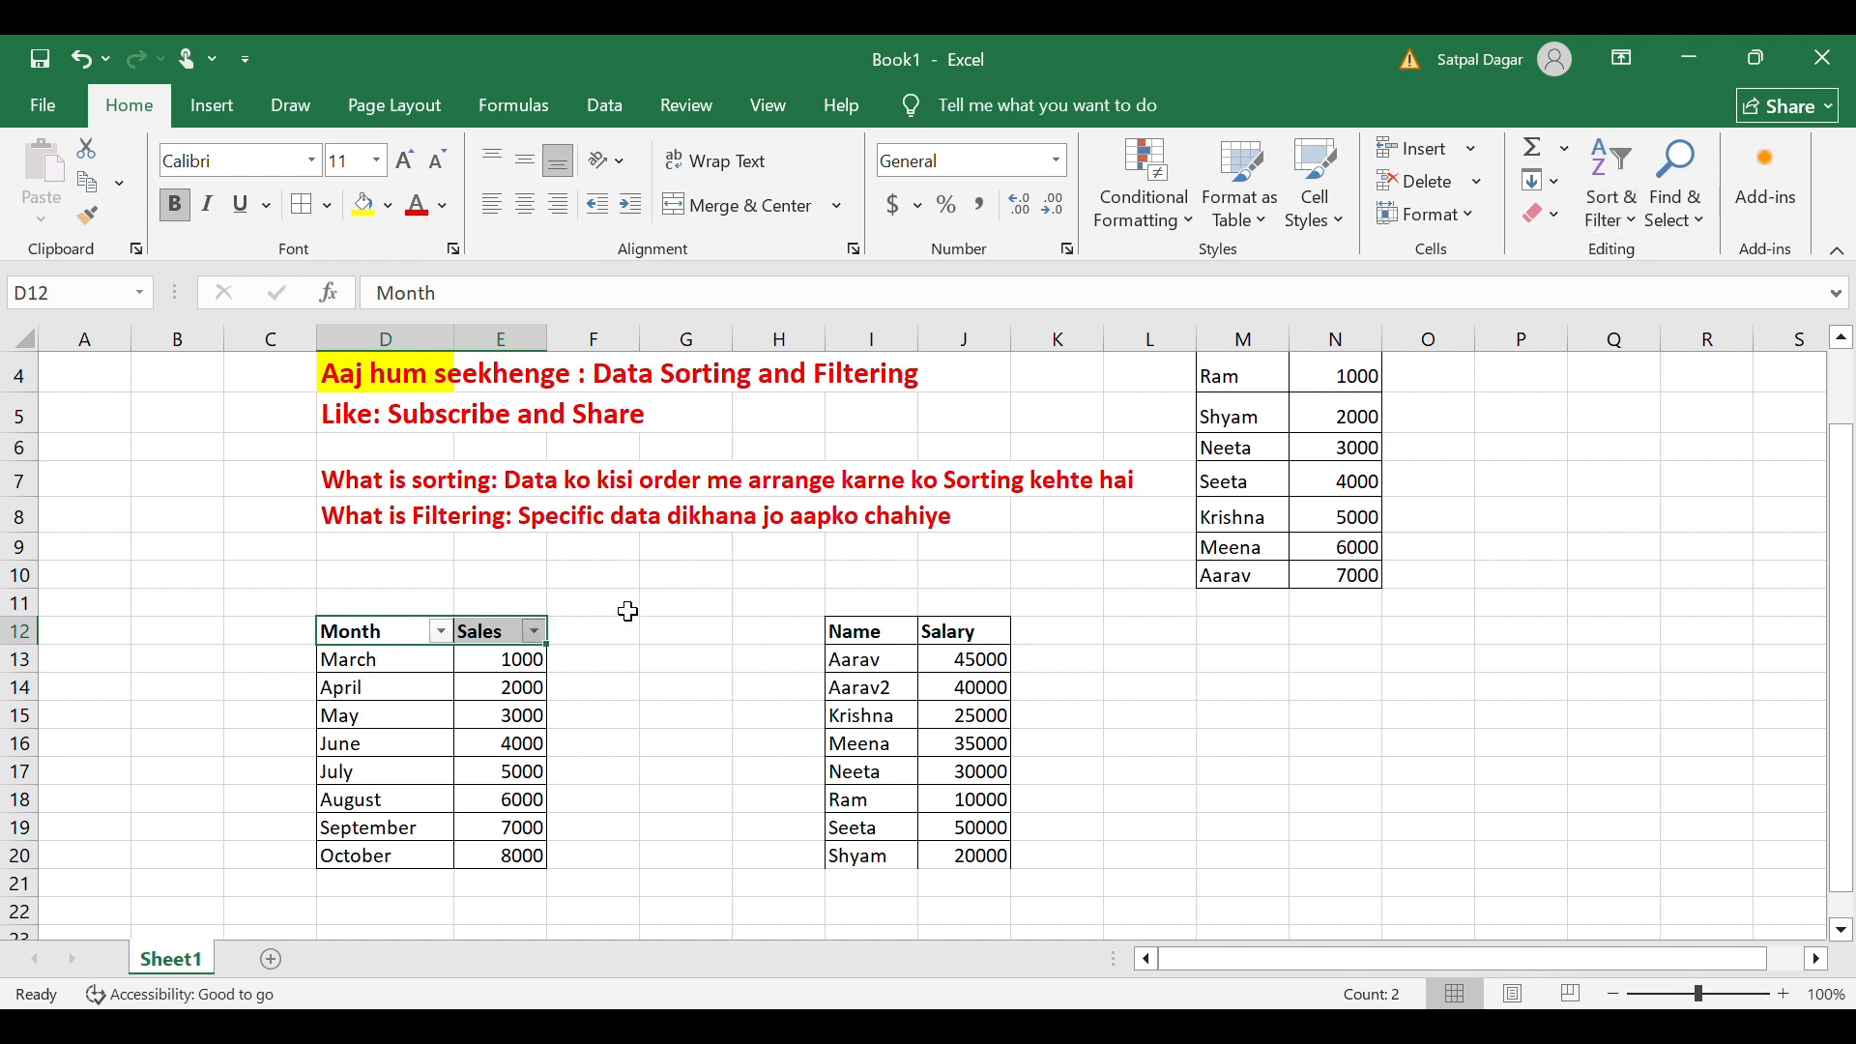
left_click(631, 636)
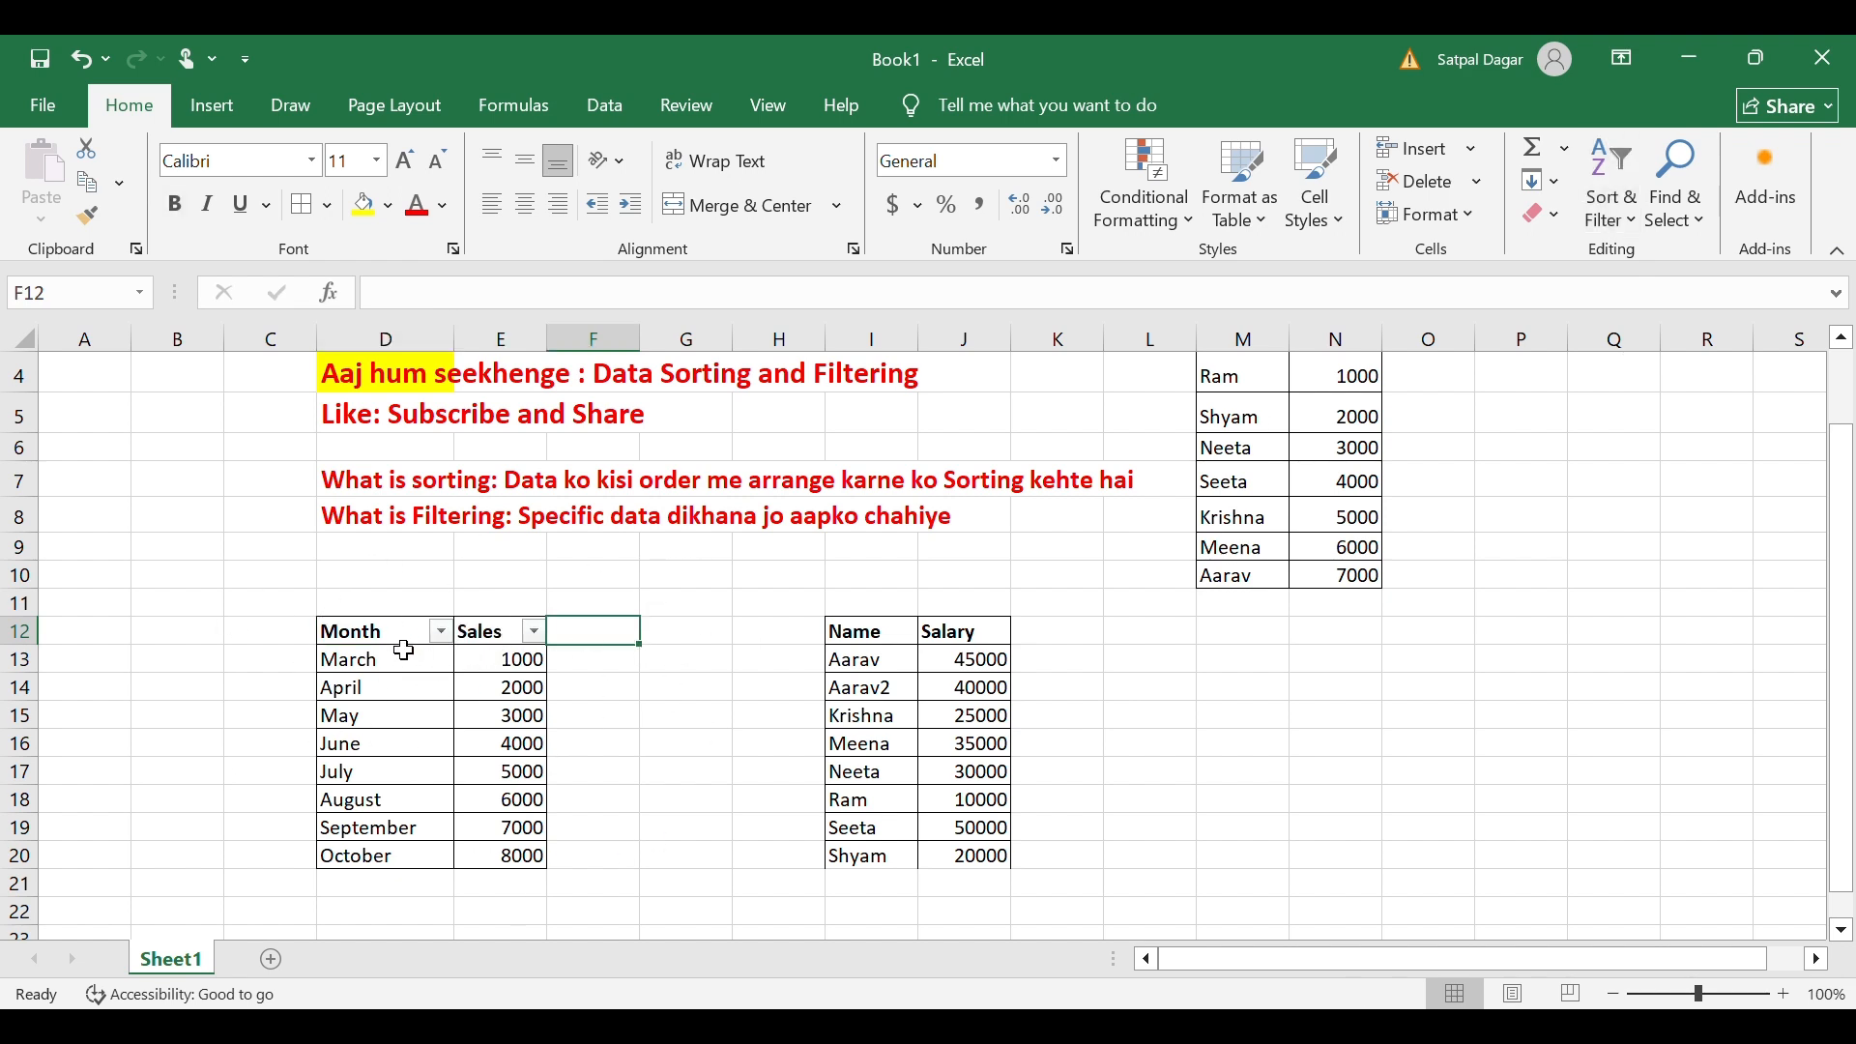
left_click_drag(396, 643, 522, 643)
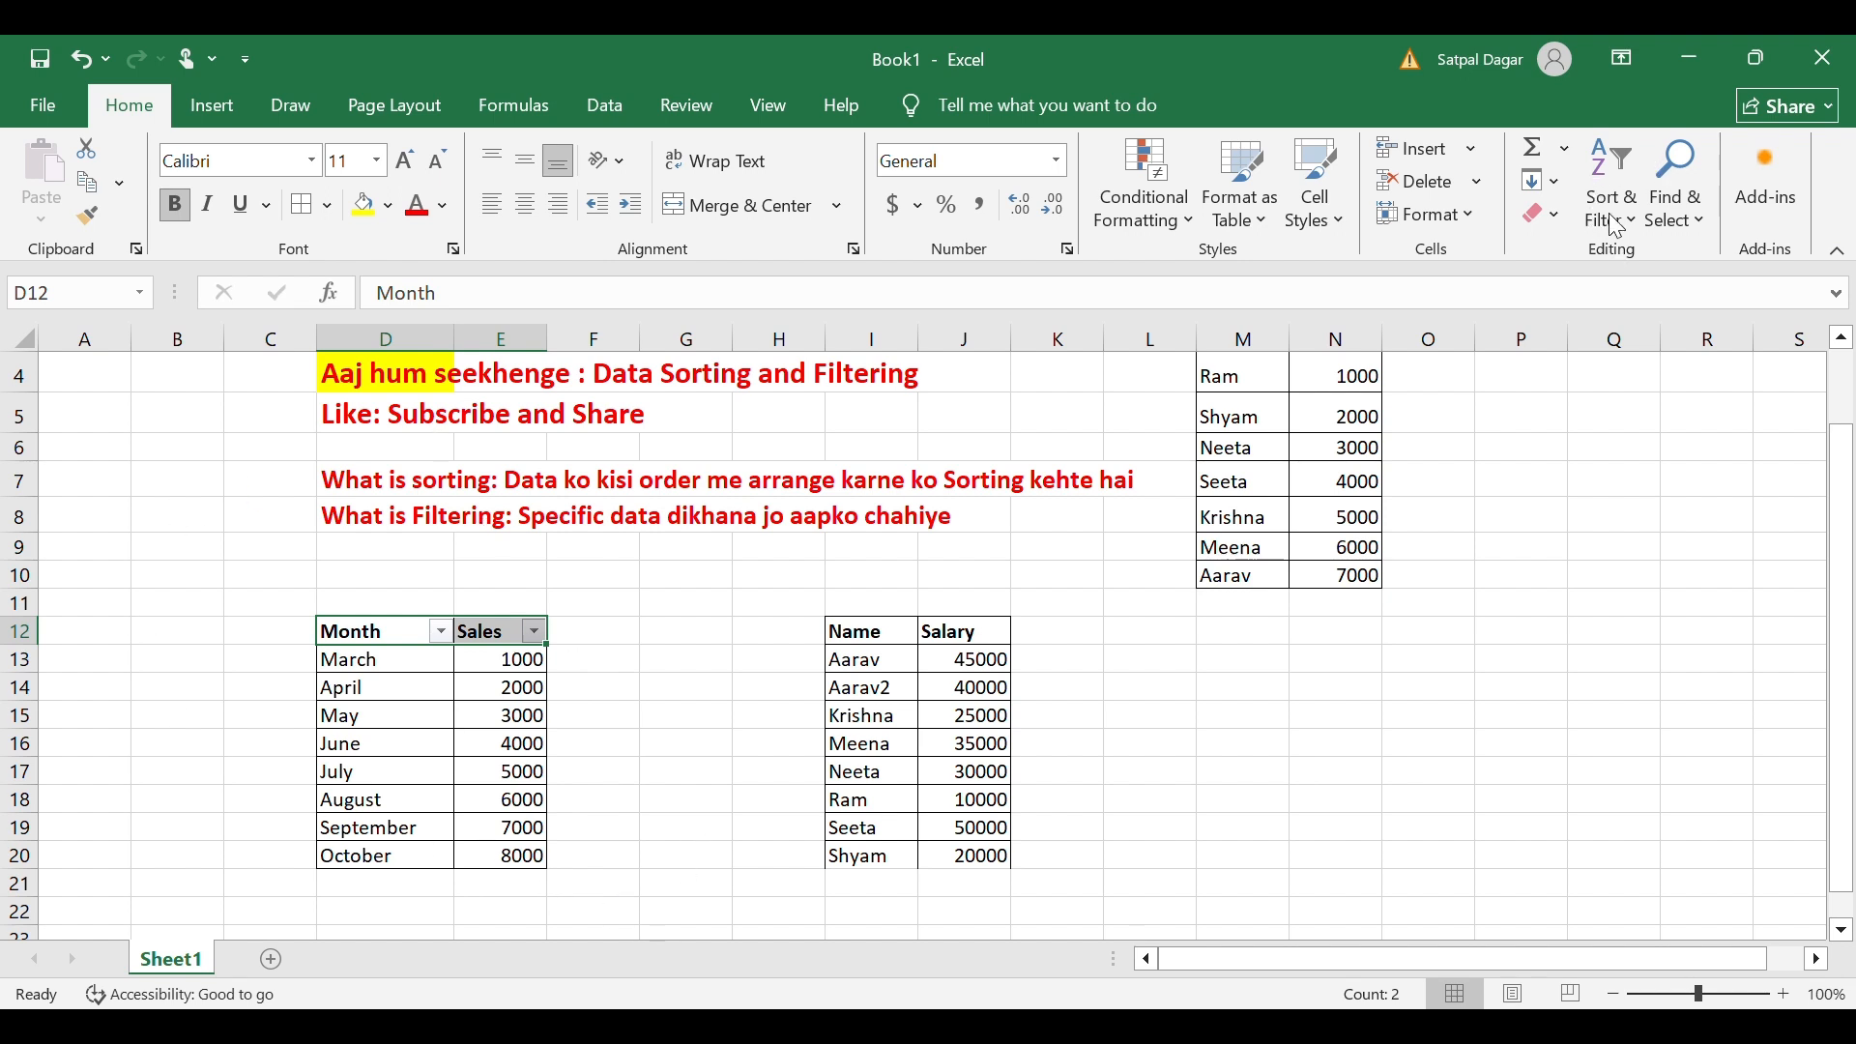
key("ctrl+shift+l")
left_click(624, 609)
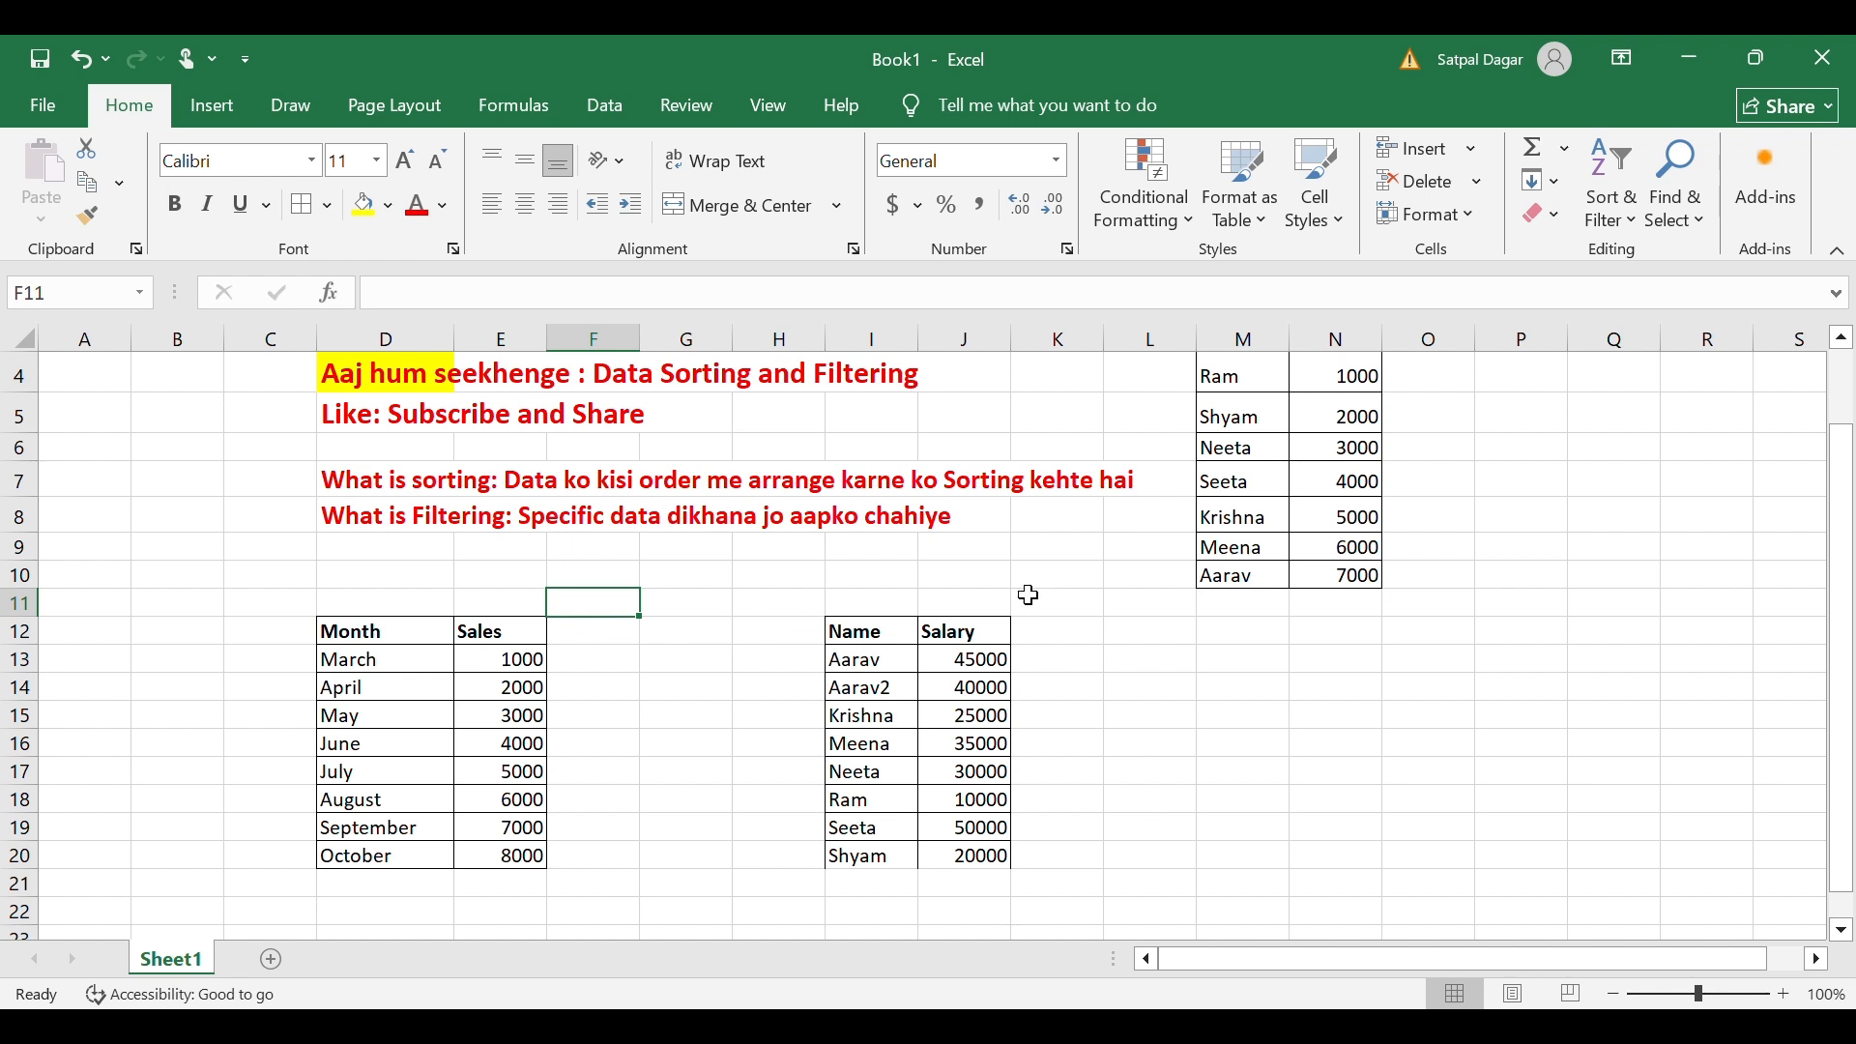
left_click(1159, 663)
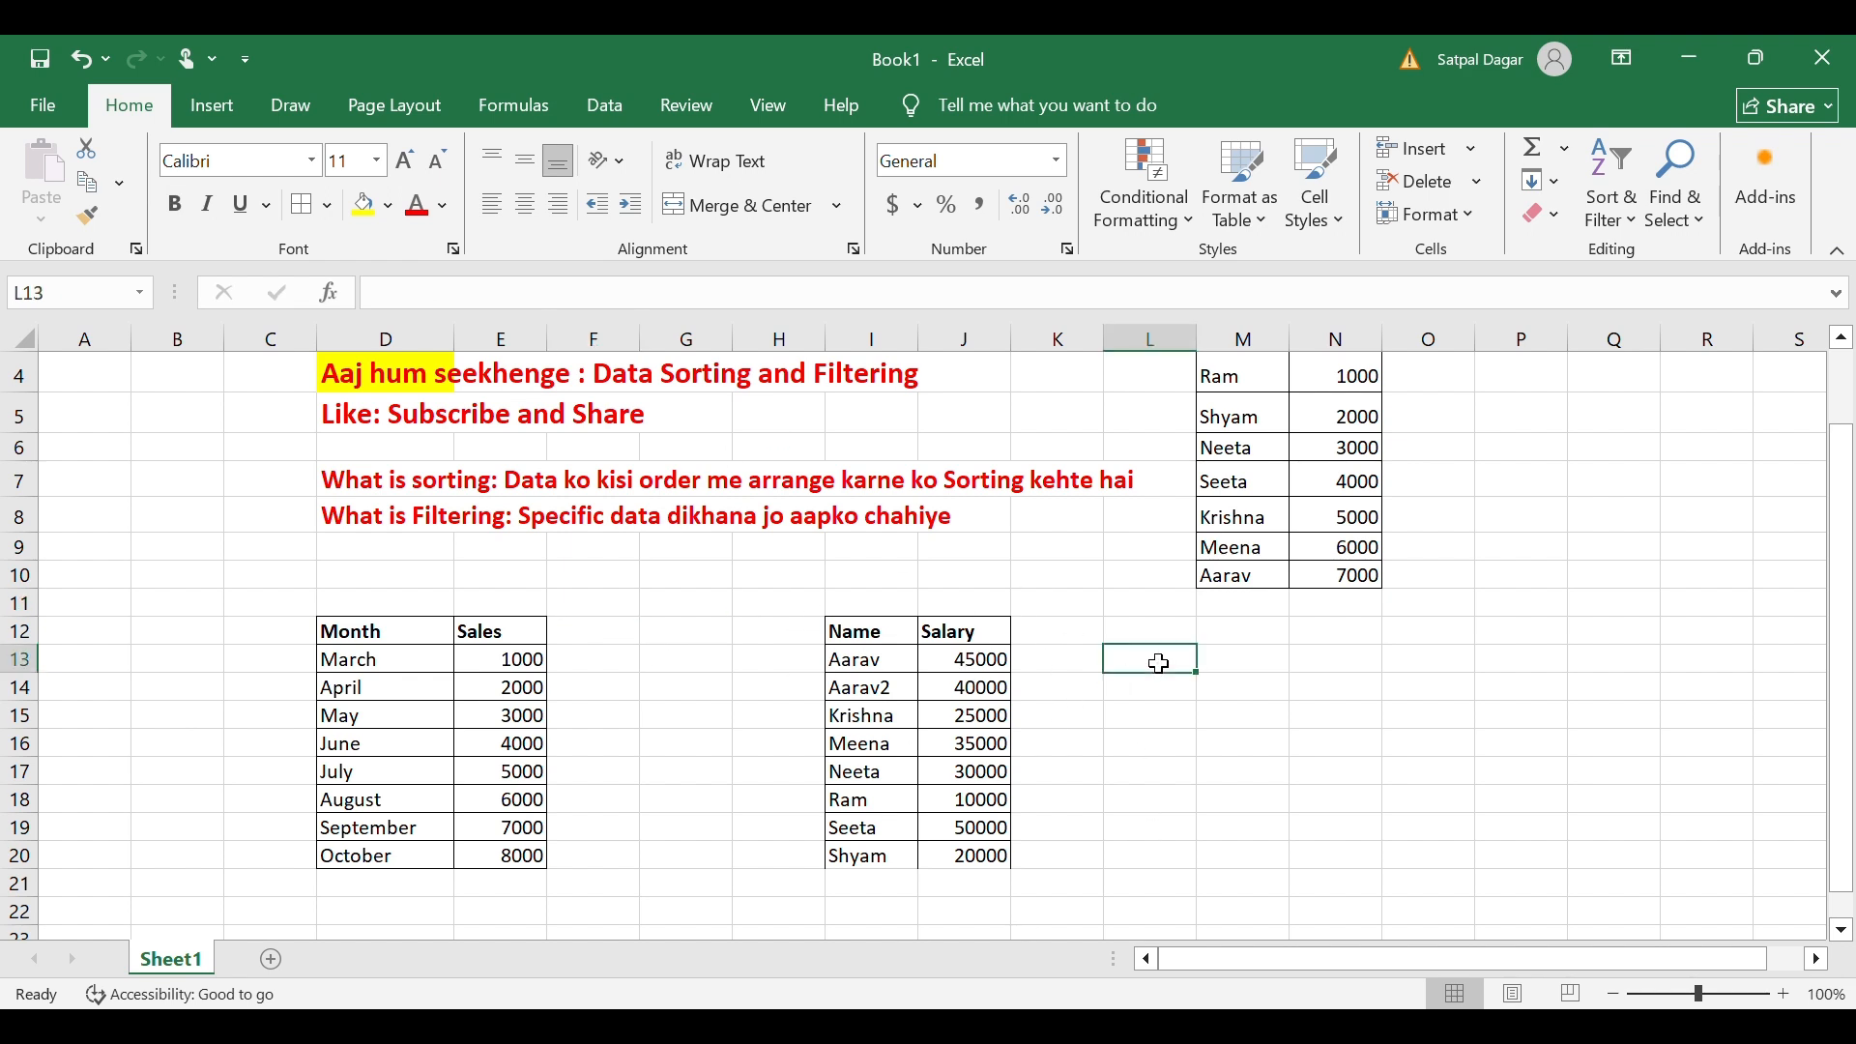
Write the subscribe request, thanks-for-watching and 'Next video is use of charts: Day 7' lines in L13:L15 in red.
type("If you like")
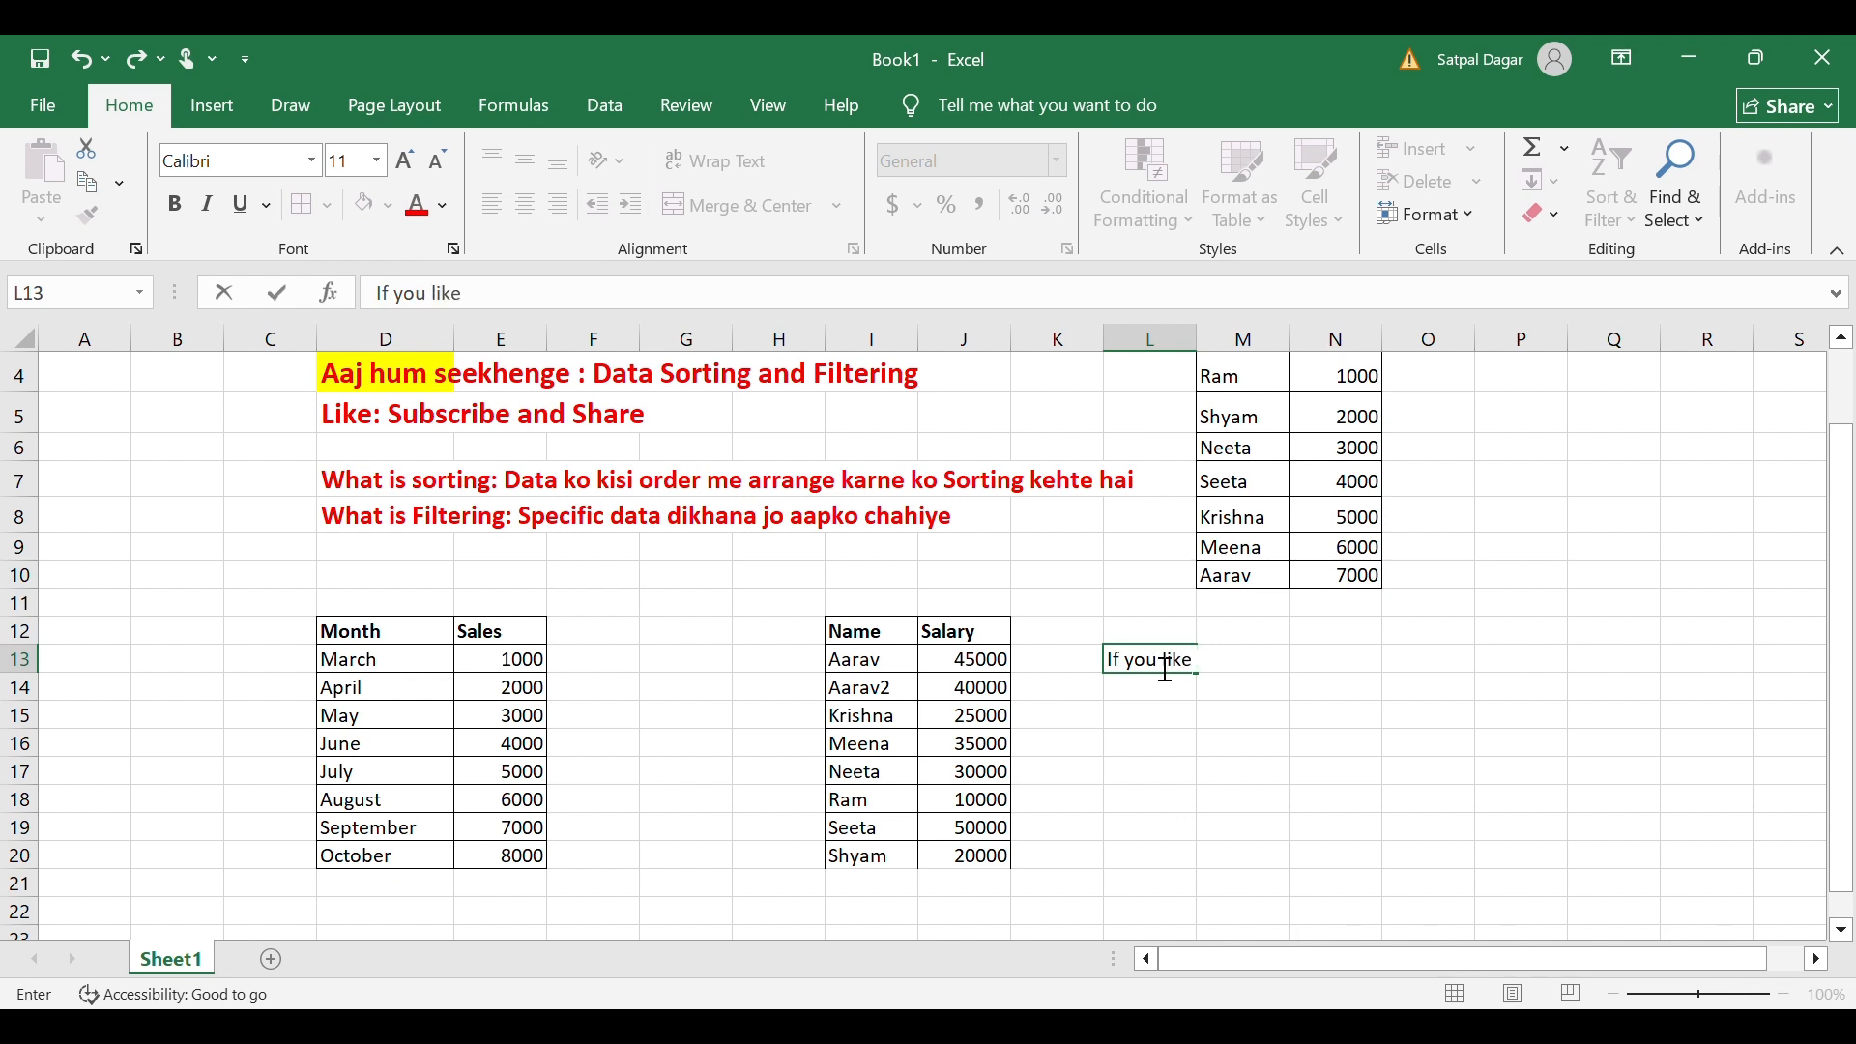
type(" this video, please support us by subscr")
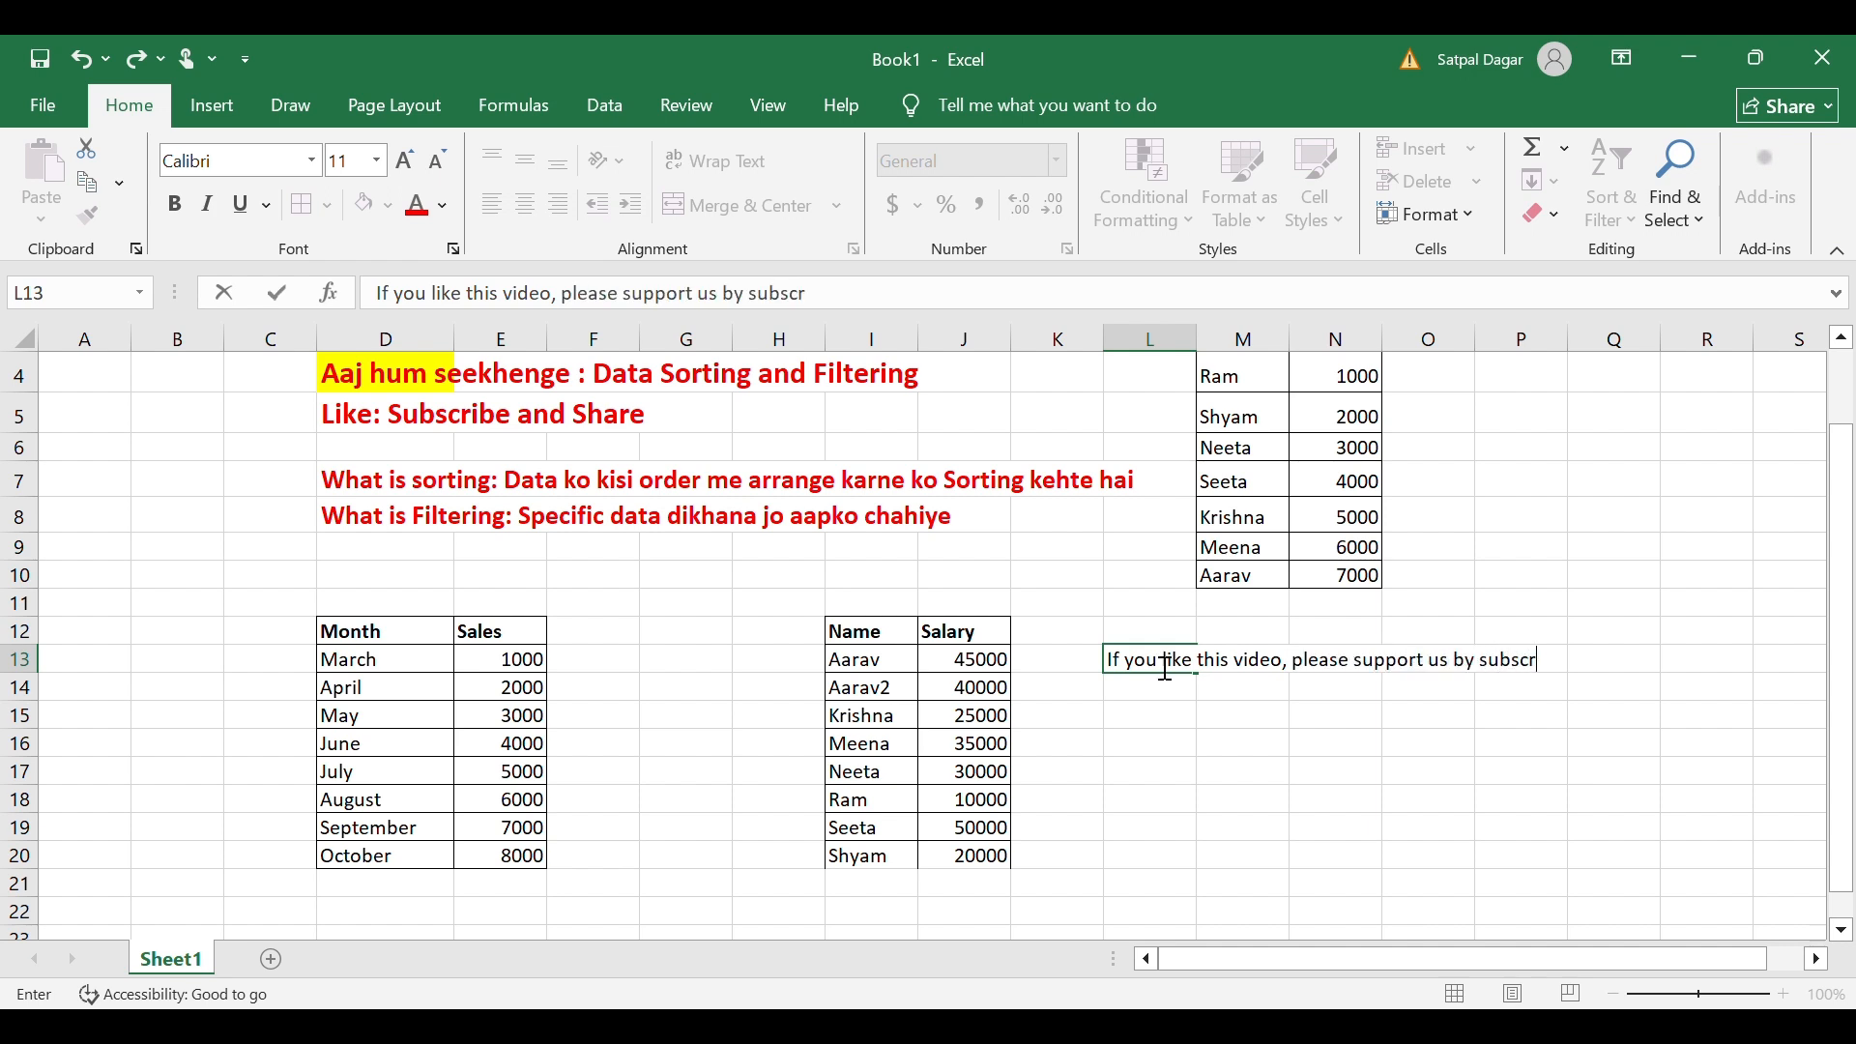
type("ibing and like ")
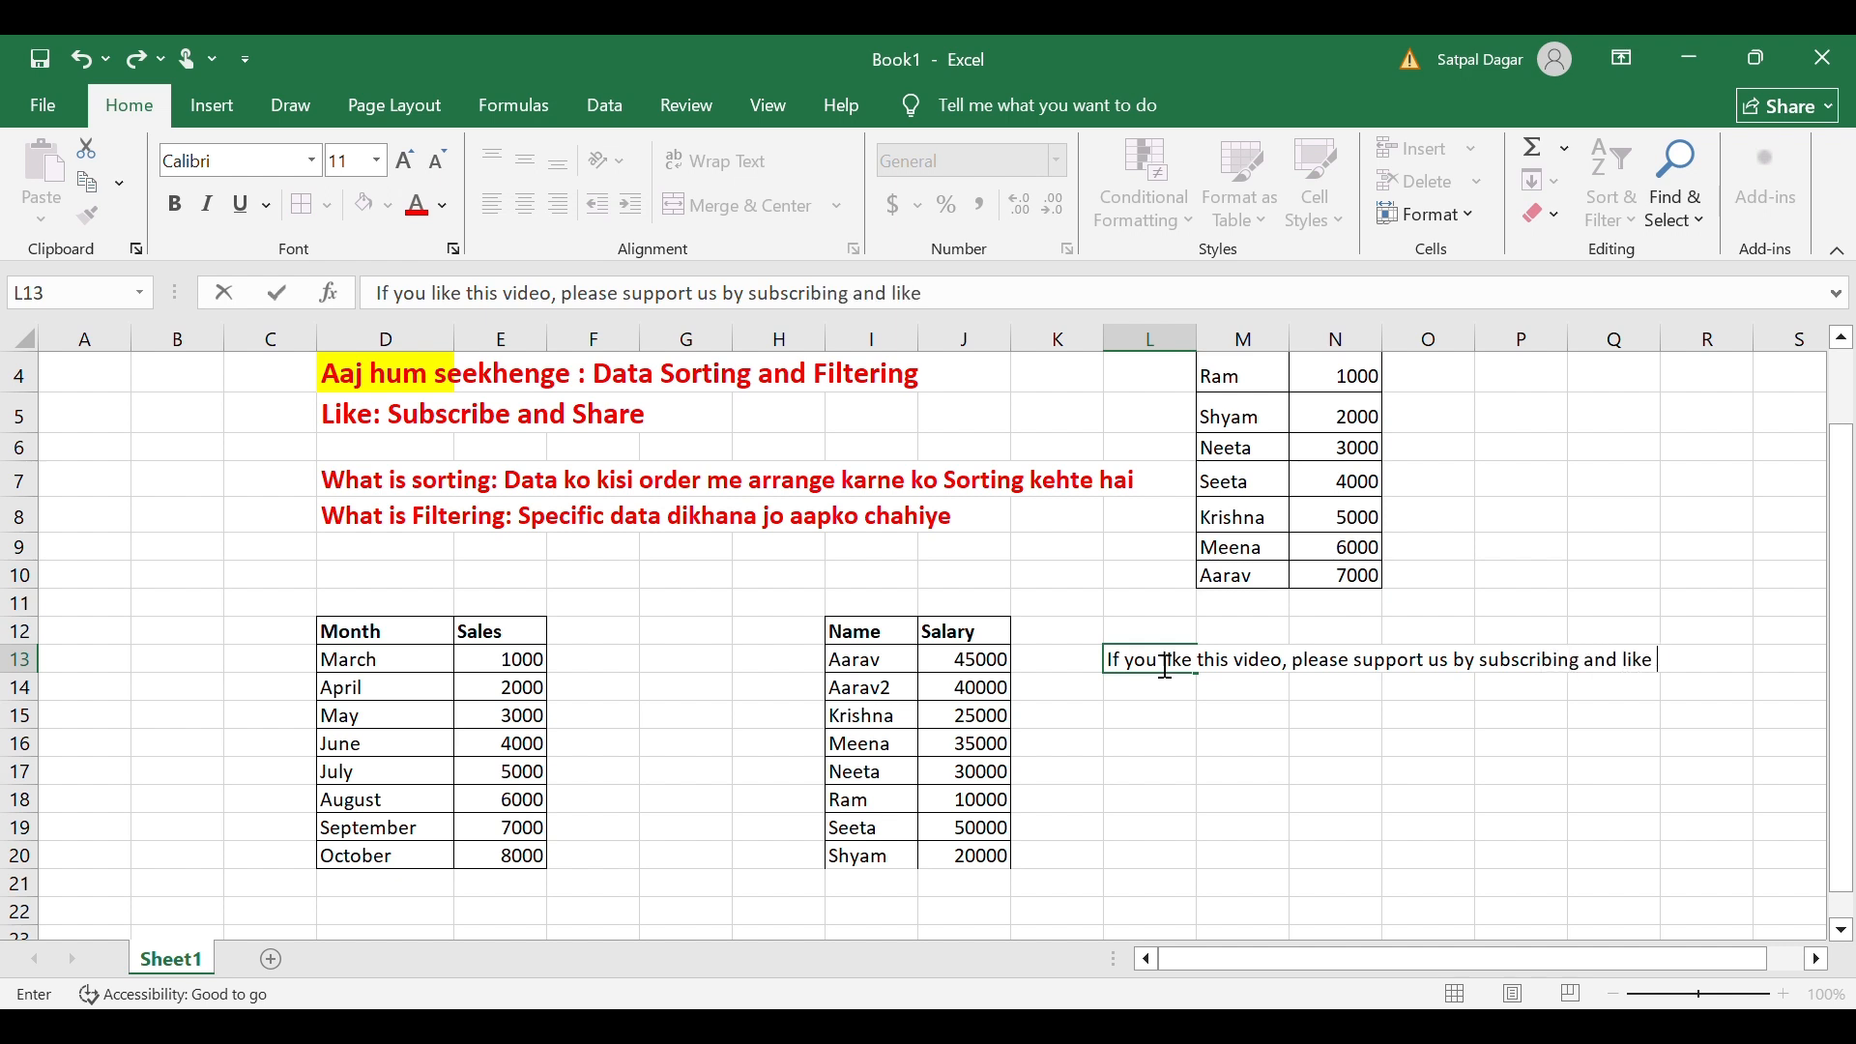
type("the video")
key("Return")
type("Thans")
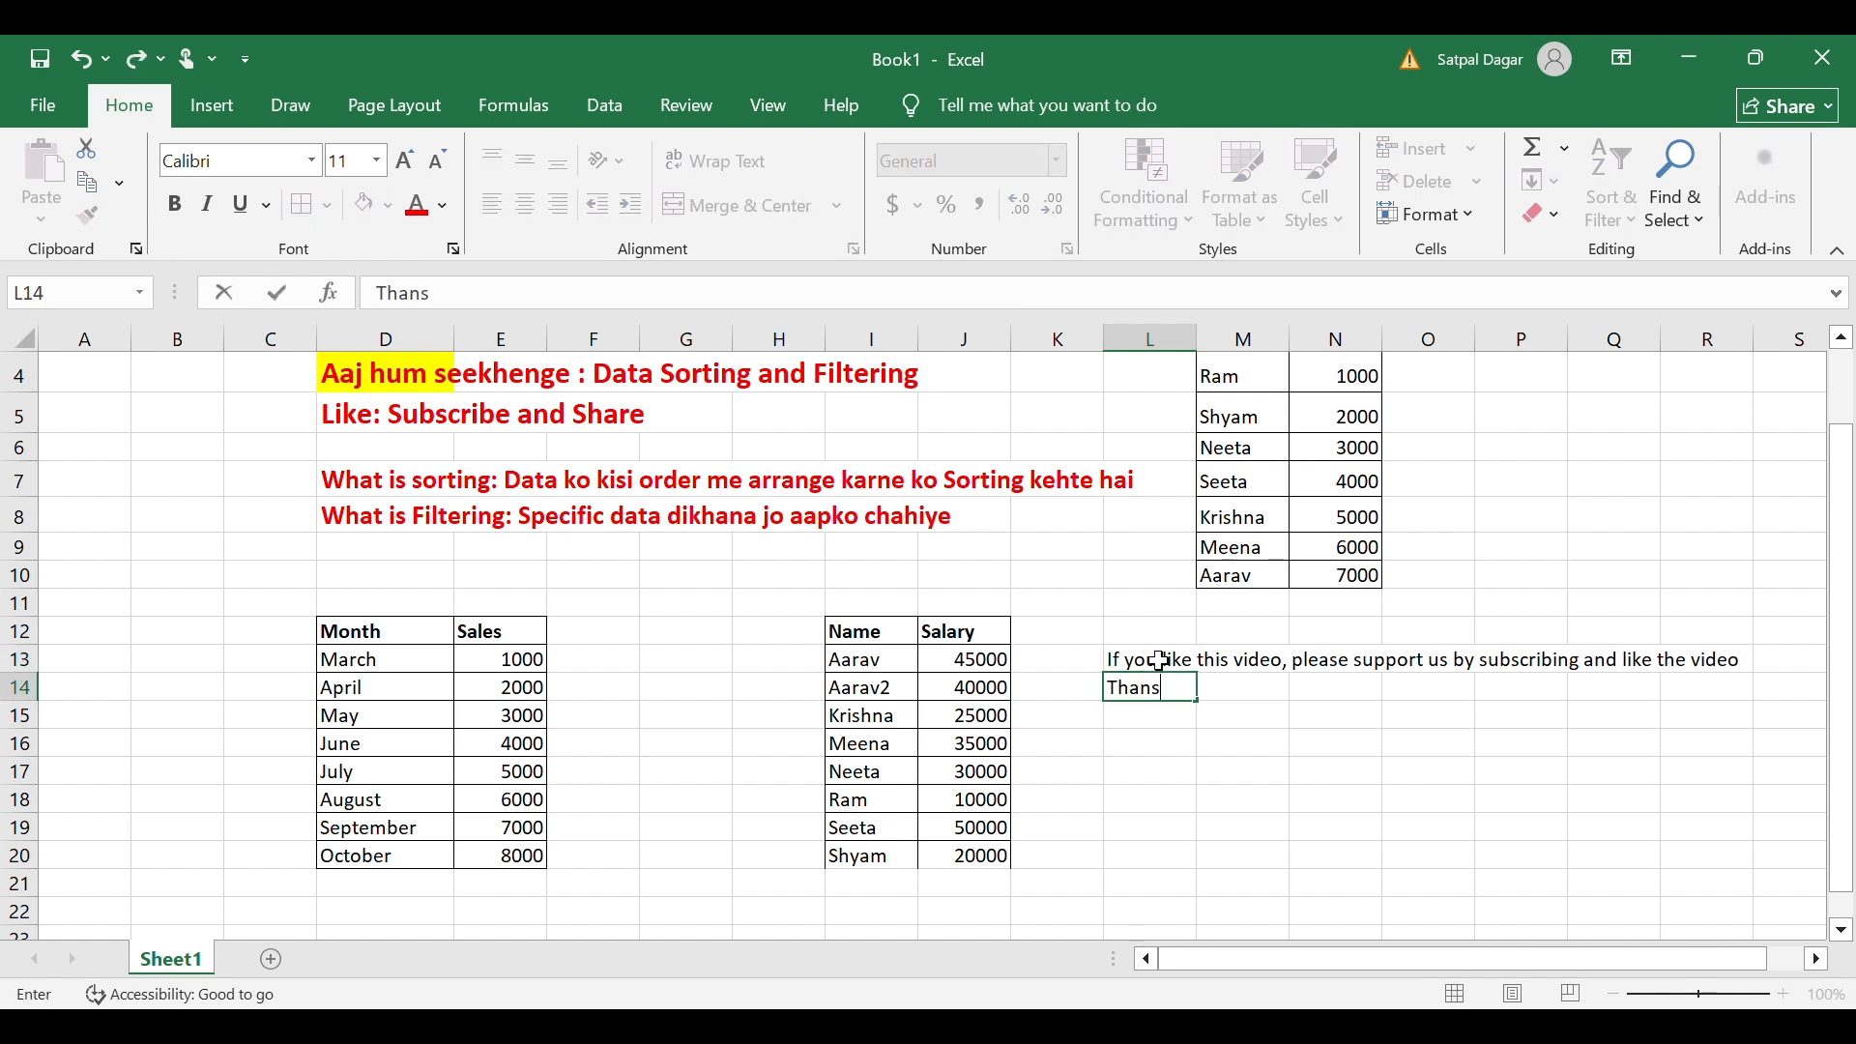
key("BackSpace")
type("ks for watching")
key("Return")
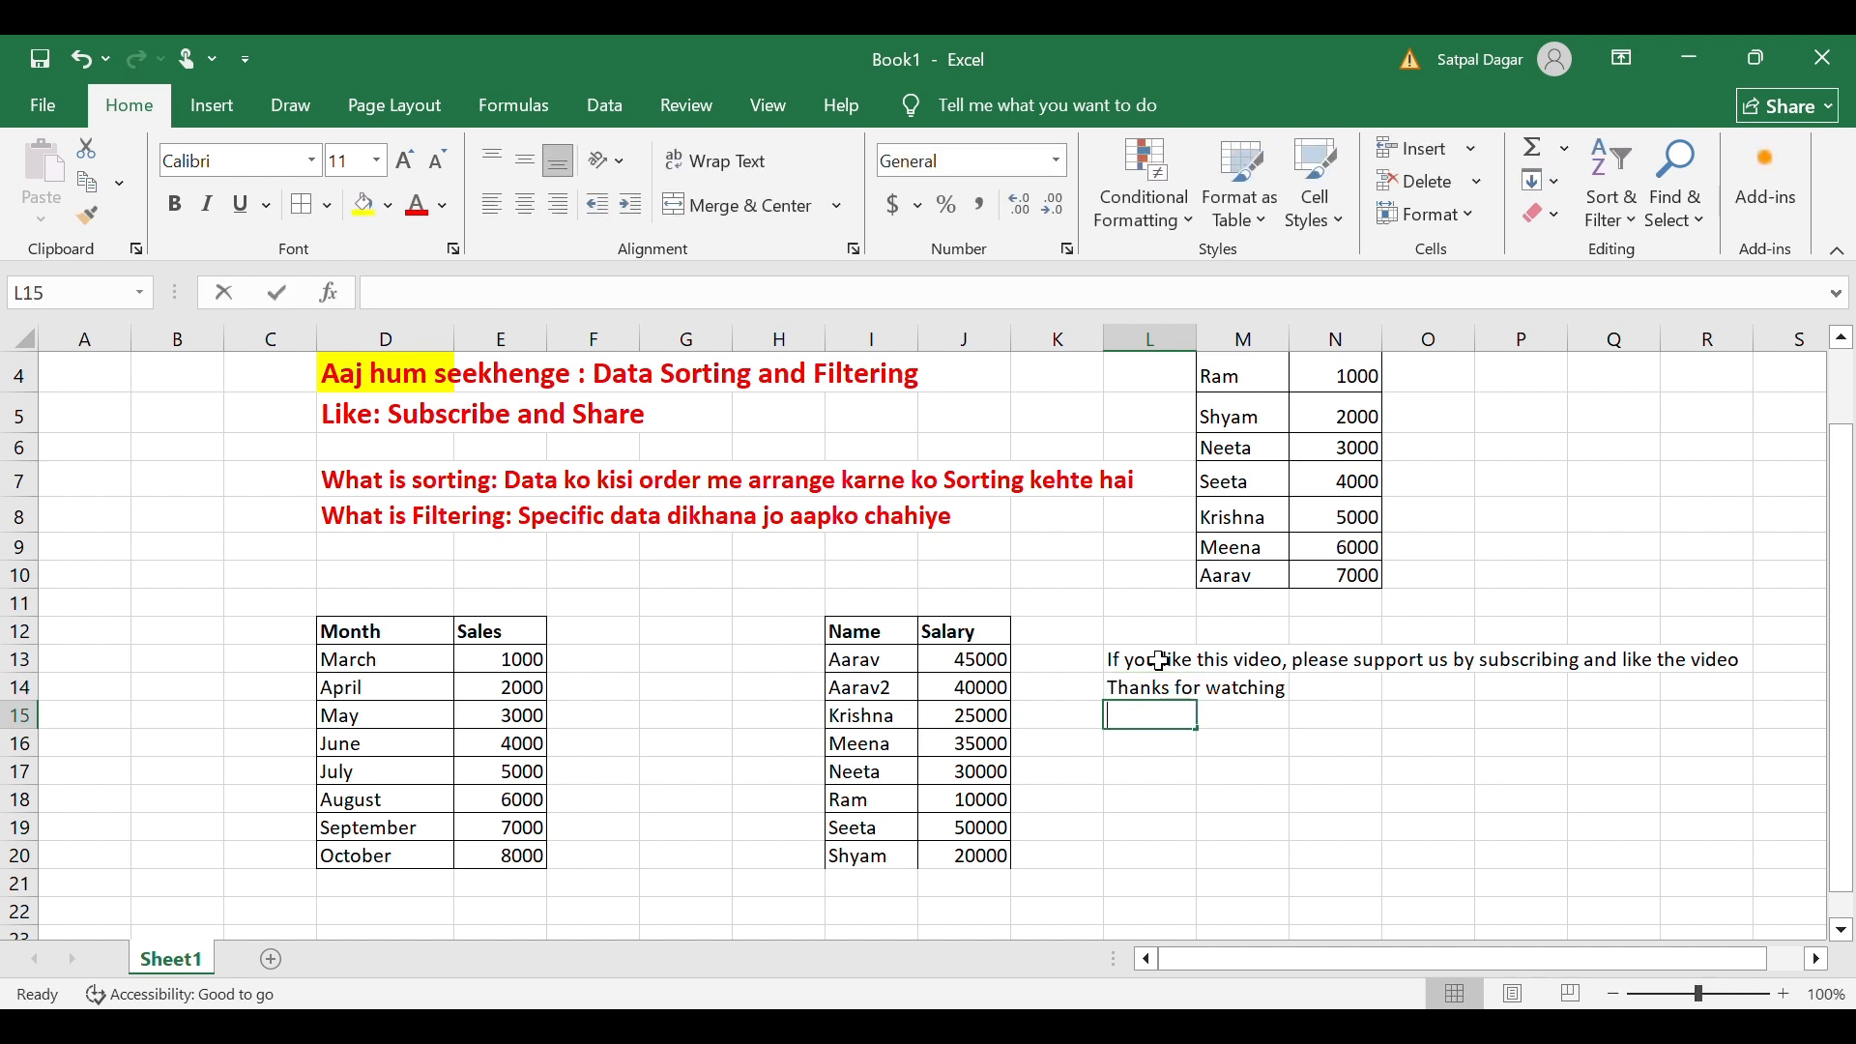
type("Next vide")
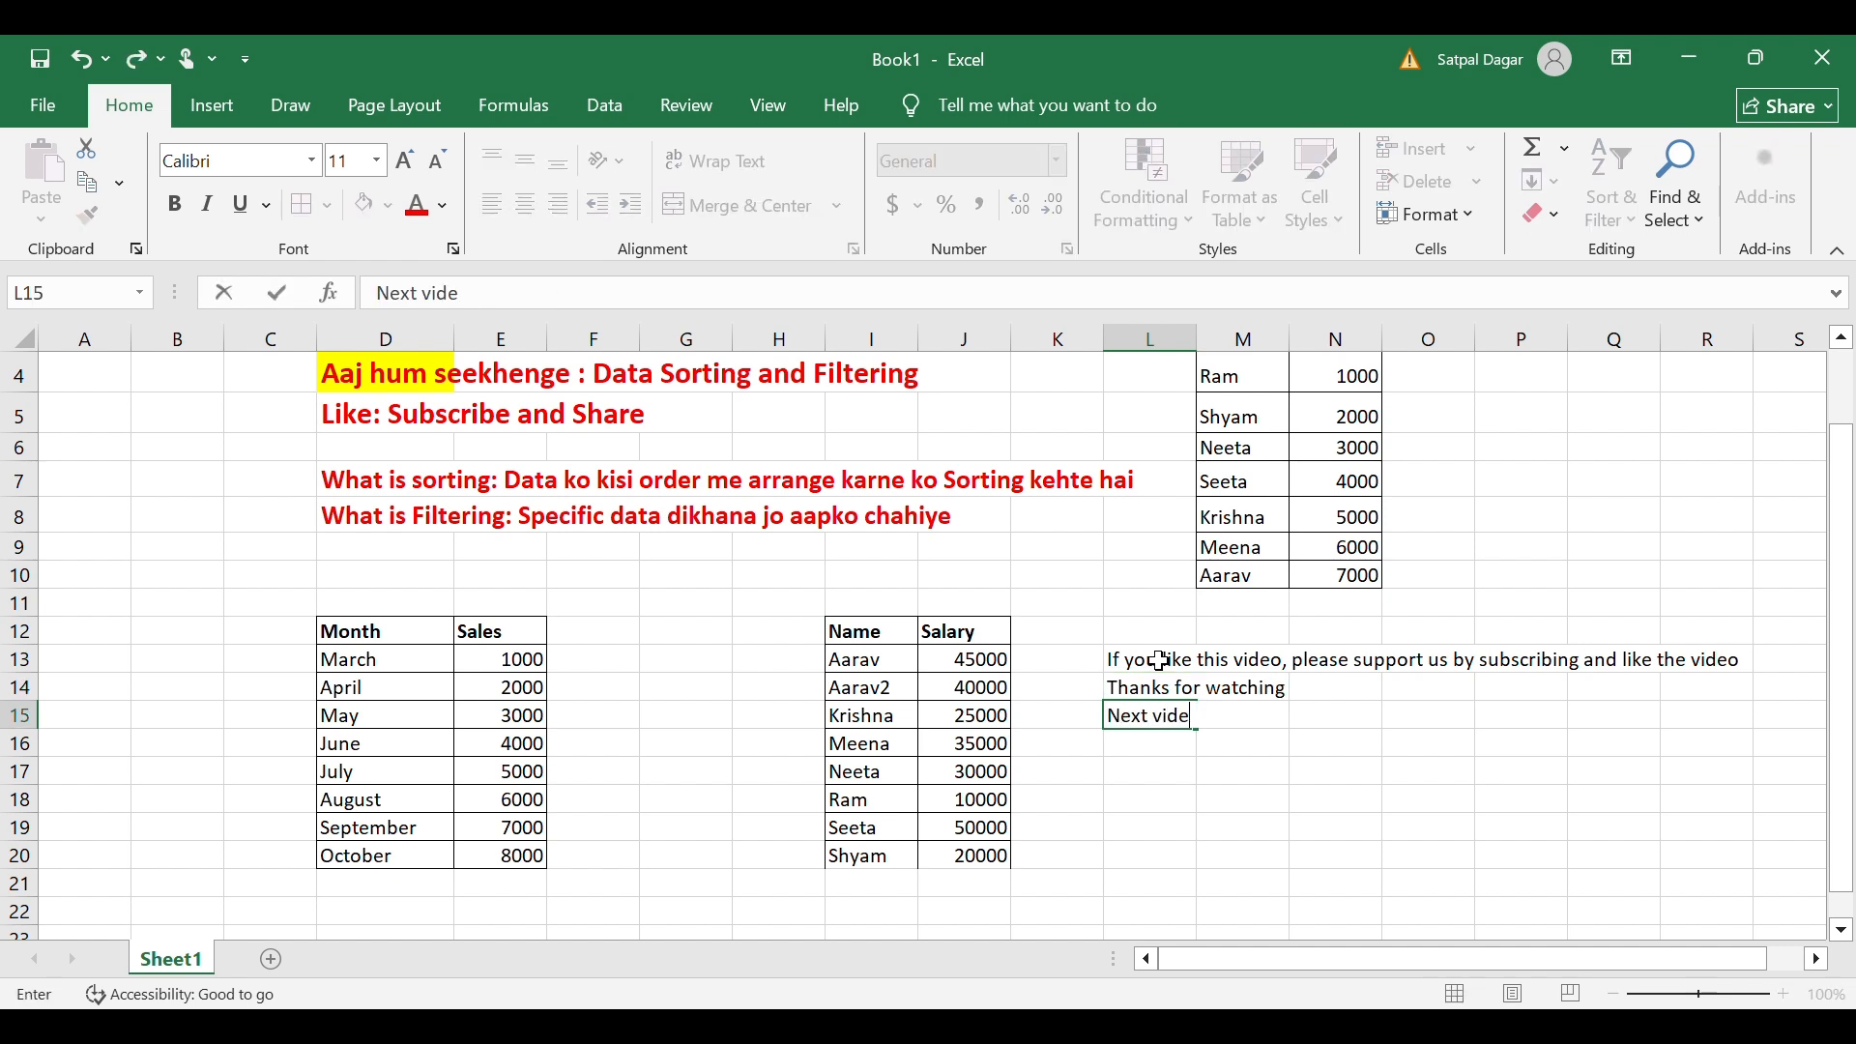
type("o is use of charts")
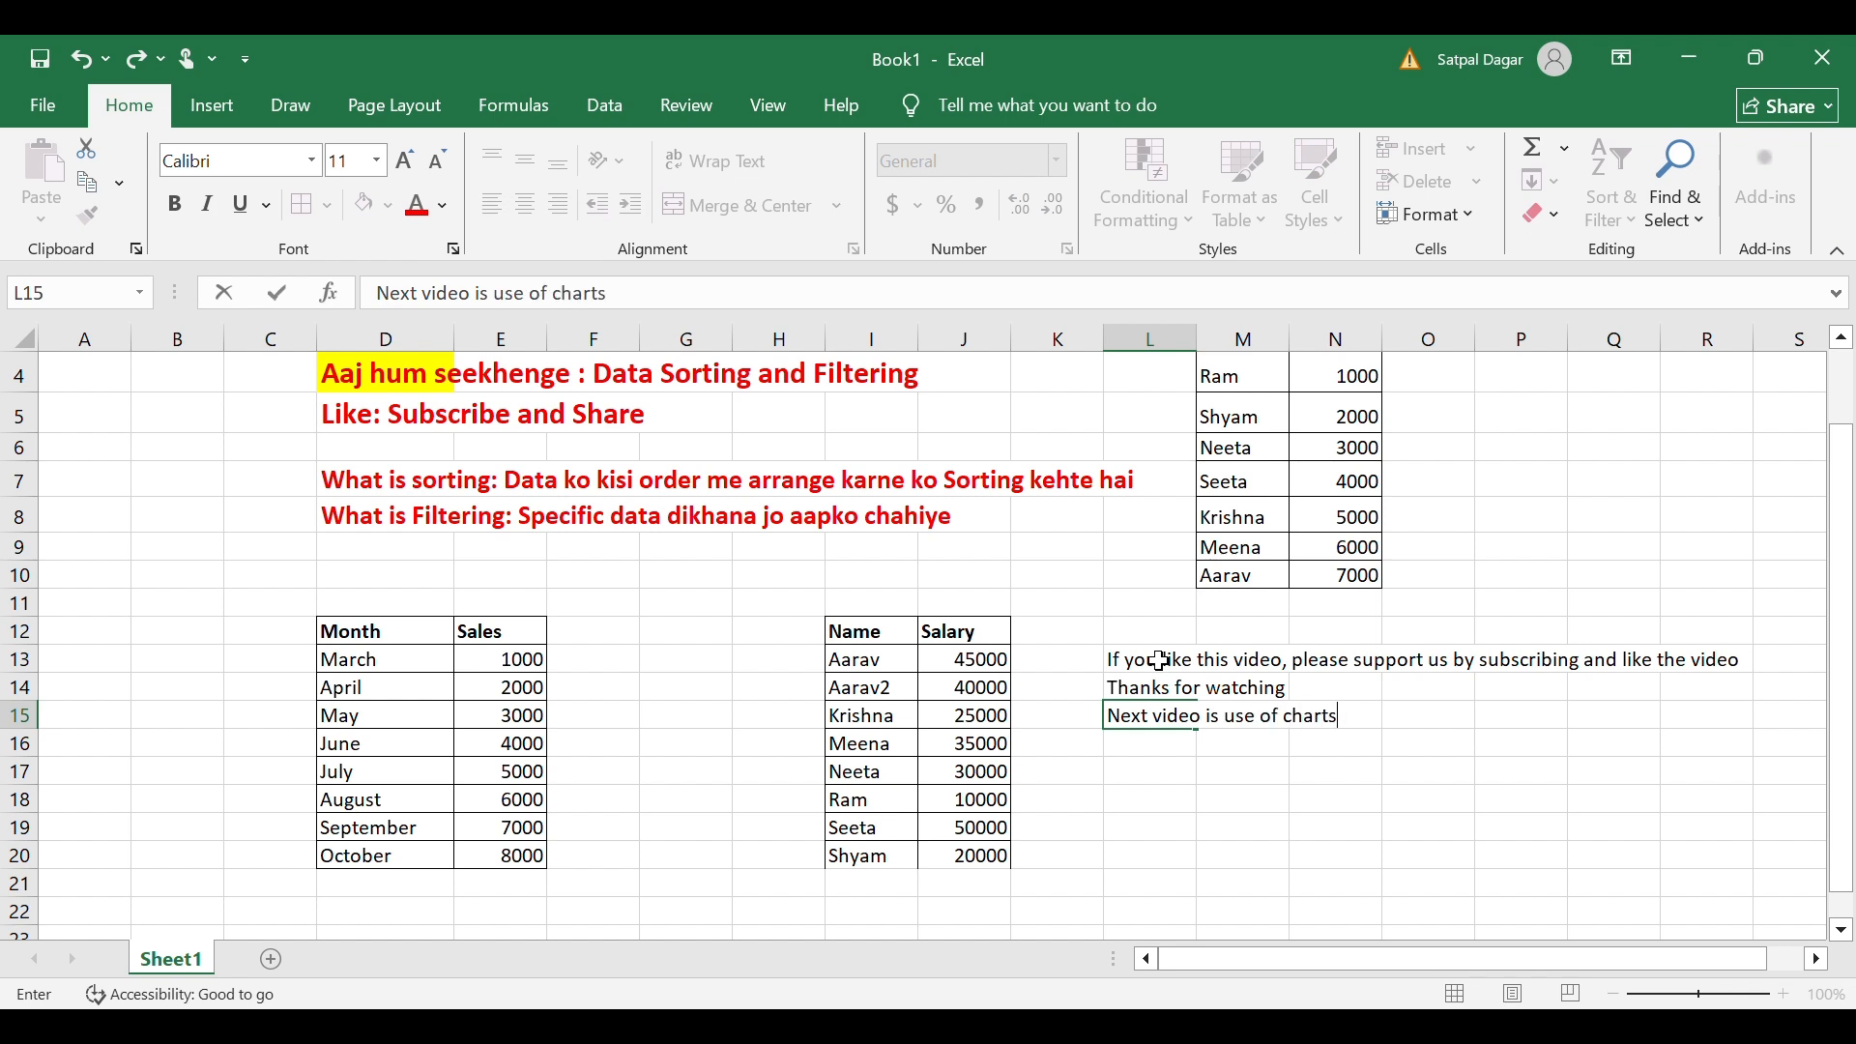
type(": Day 7")
left_click(1363, 768)
left_click_drag(1162, 661, 1160, 717)
left_click(418, 207)
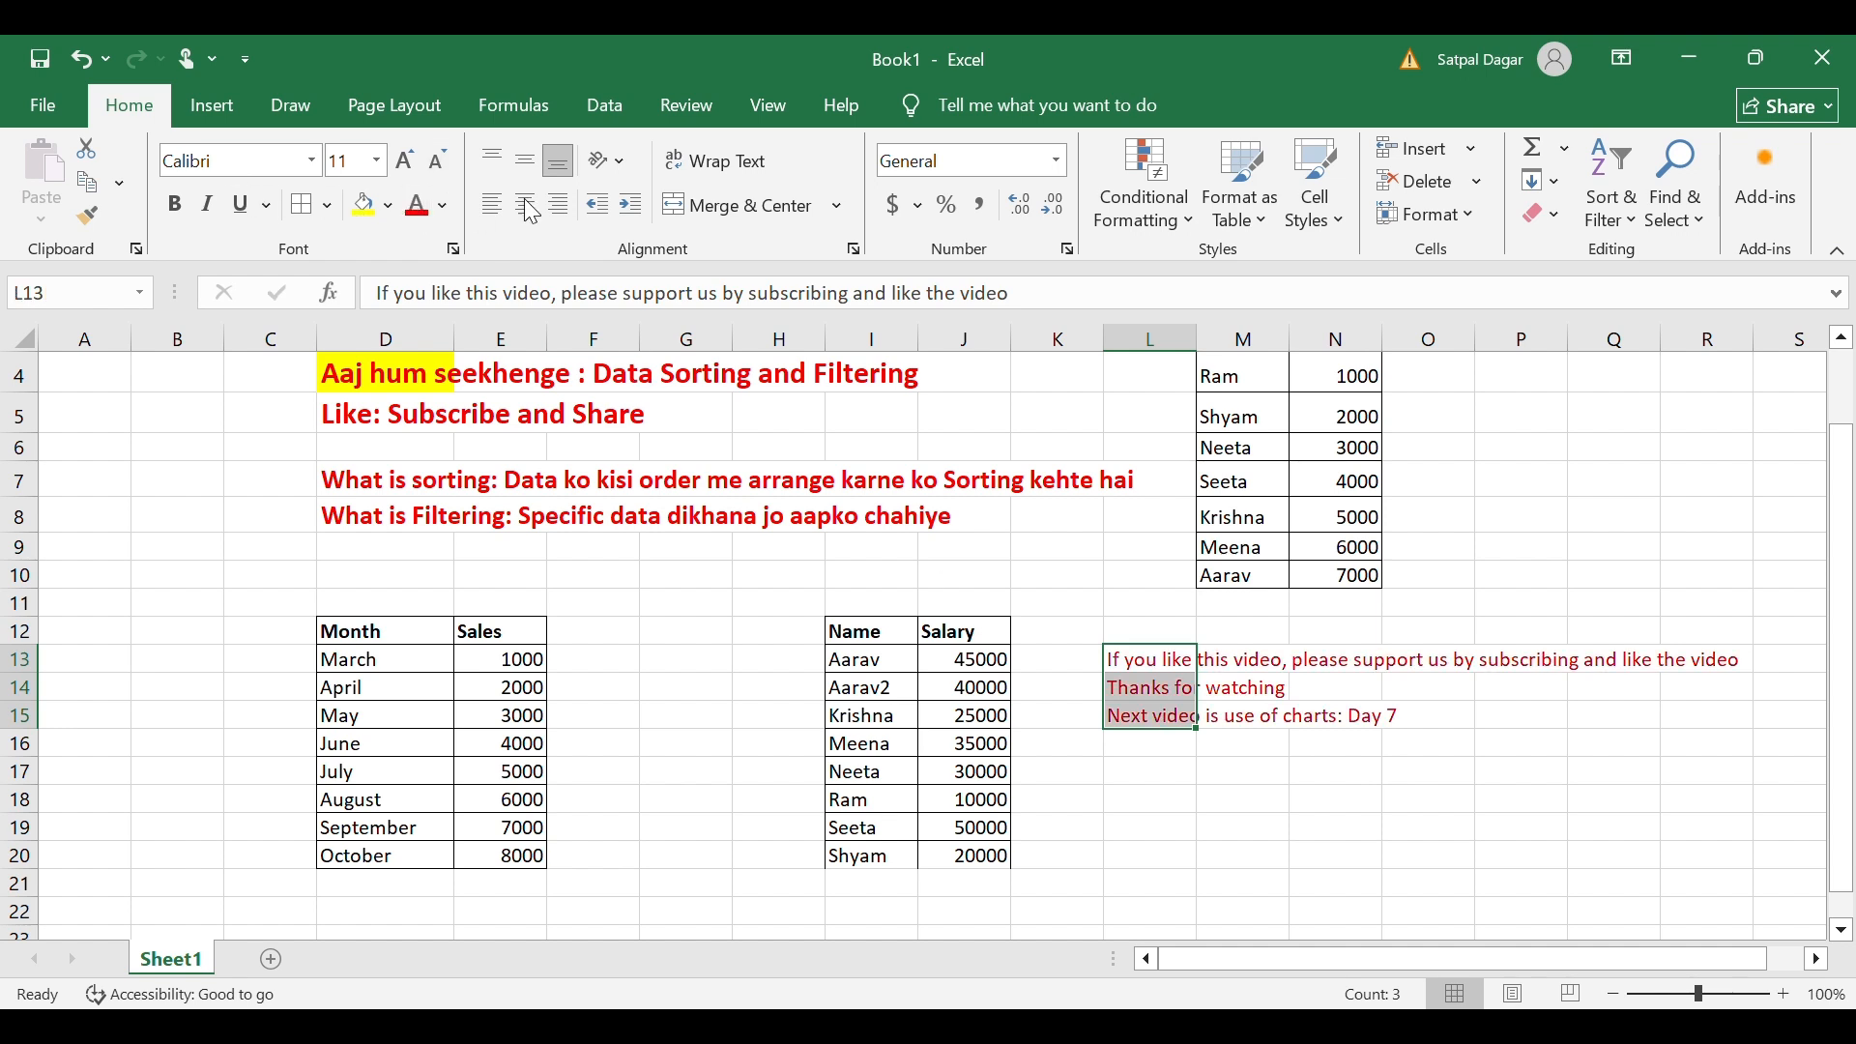